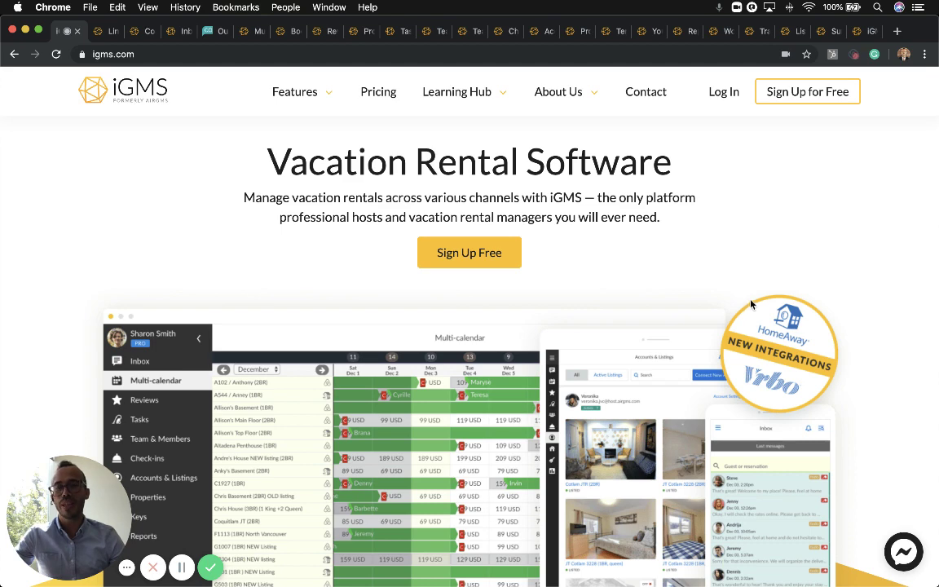
- Start linking an Airbnb account as far as its login page, and view the HomeAway account connection form
click(113, 32)
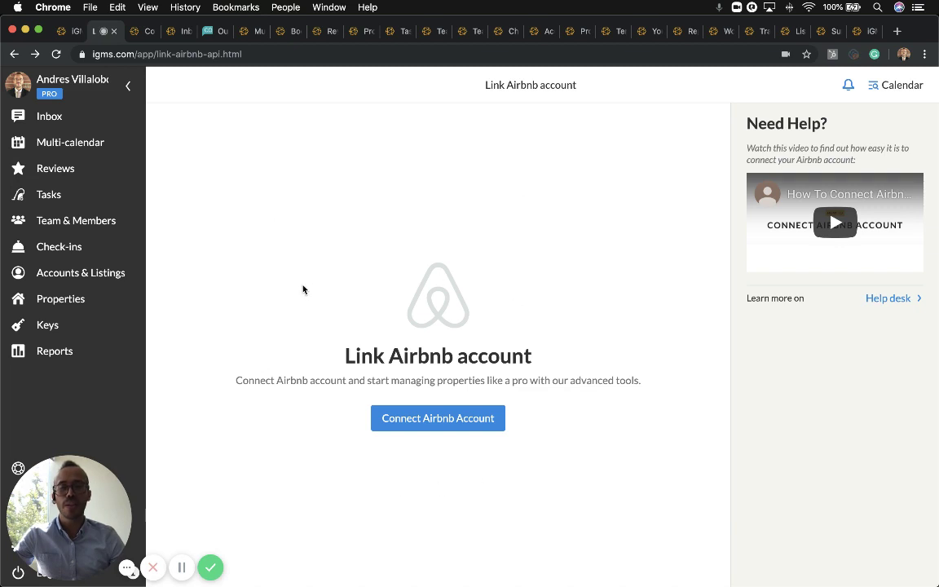
click(468, 428)
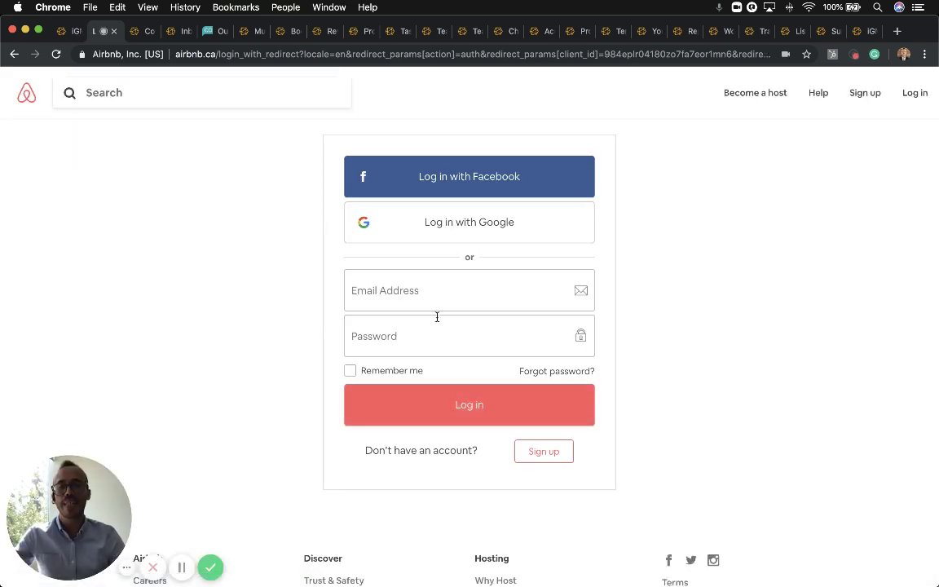
click(143, 31)
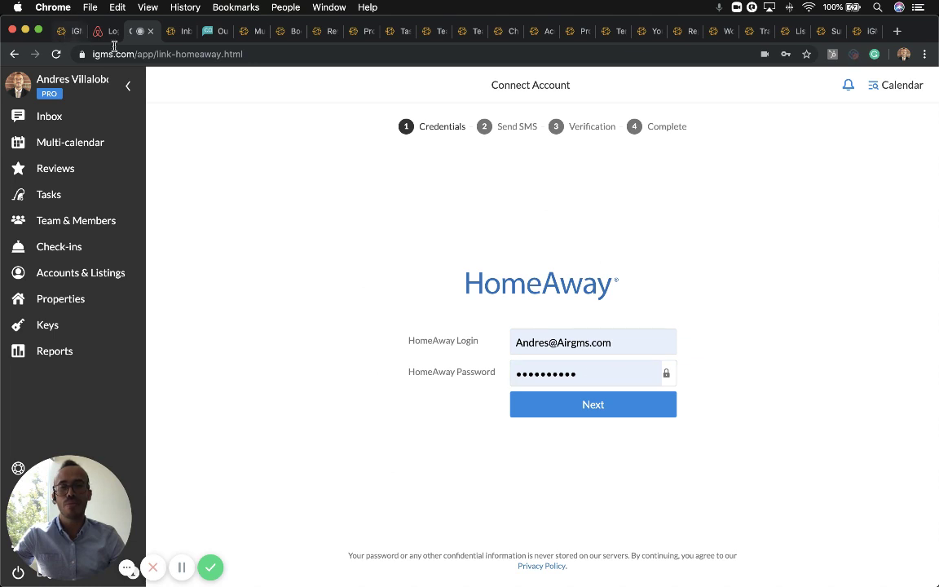
- Open the inbox and look over the active guest conversation's message templates, reservation details and to-do notes
click(174, 32)
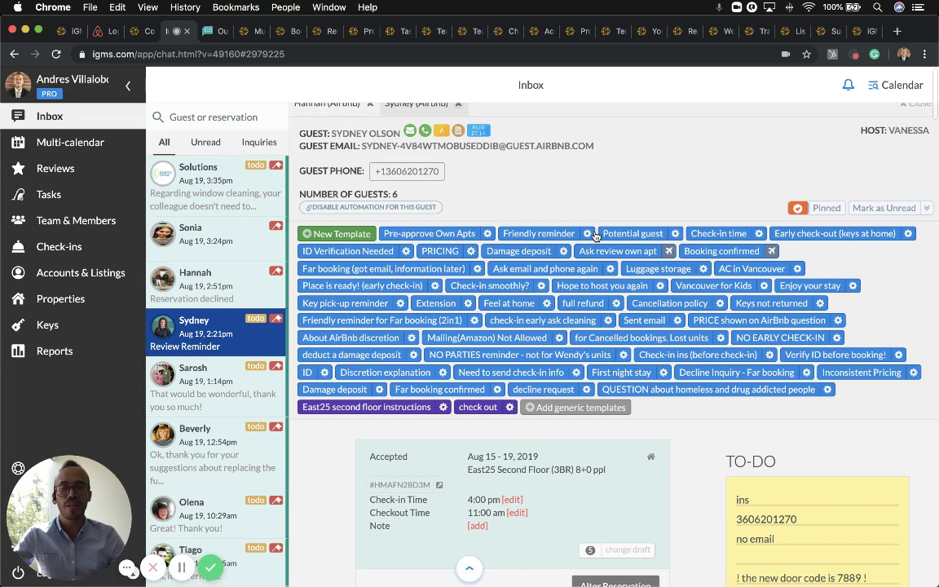
scroll(628, 240, down, 2)
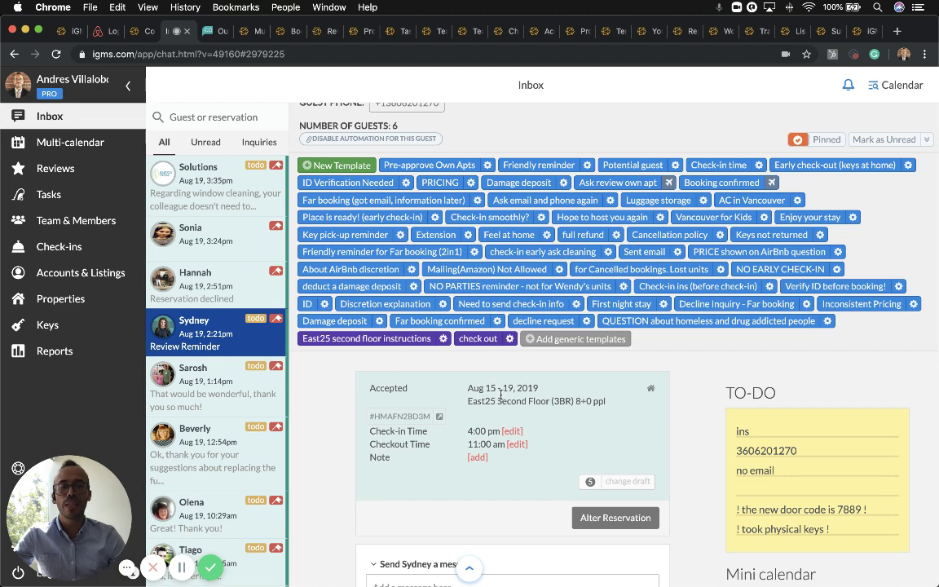
scroll(424, 277, up, 3)
- Open the conversation with the declined reservation and review its messages, to-do list, mini calendar and reservation history
click(310, 109)
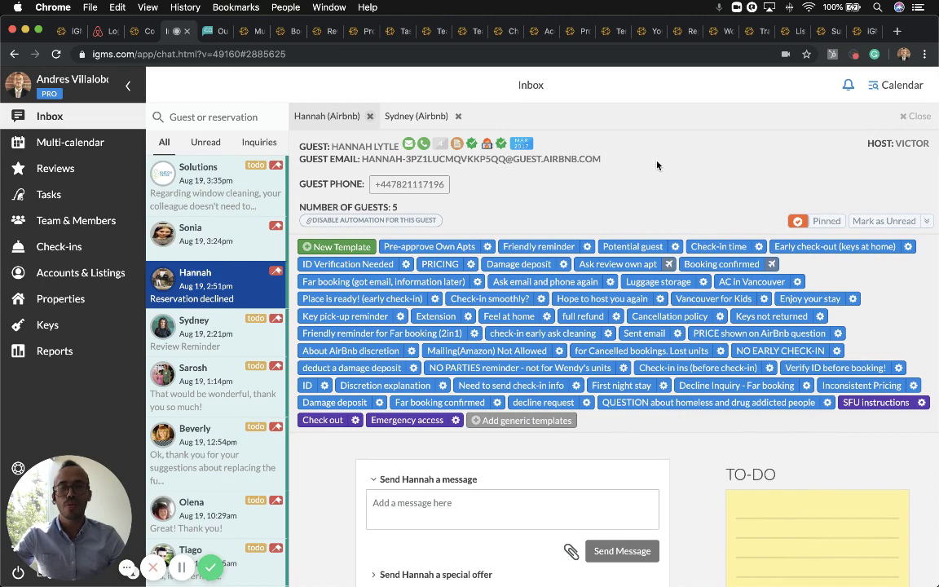
scroll(497, 236, down, 5)
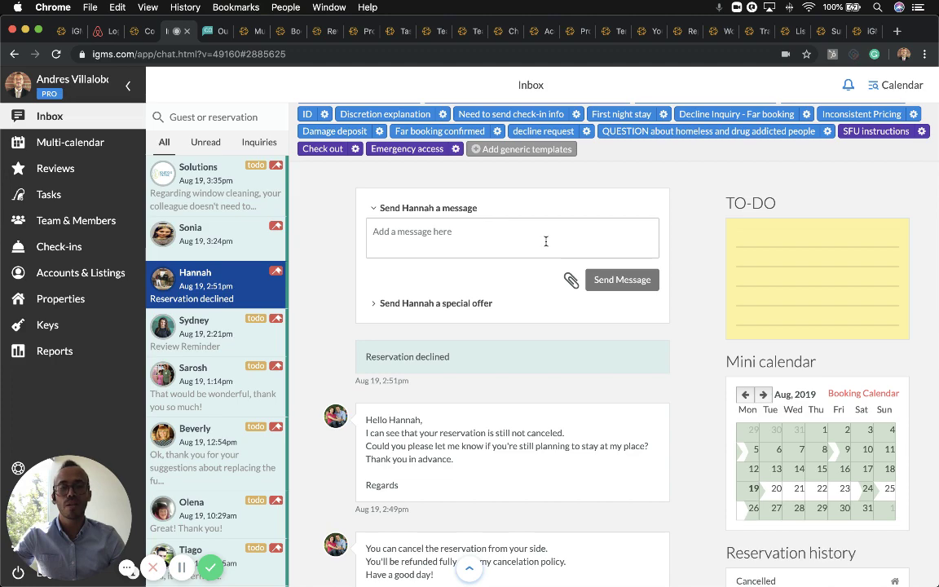
scroll(816, 279, down, 4)
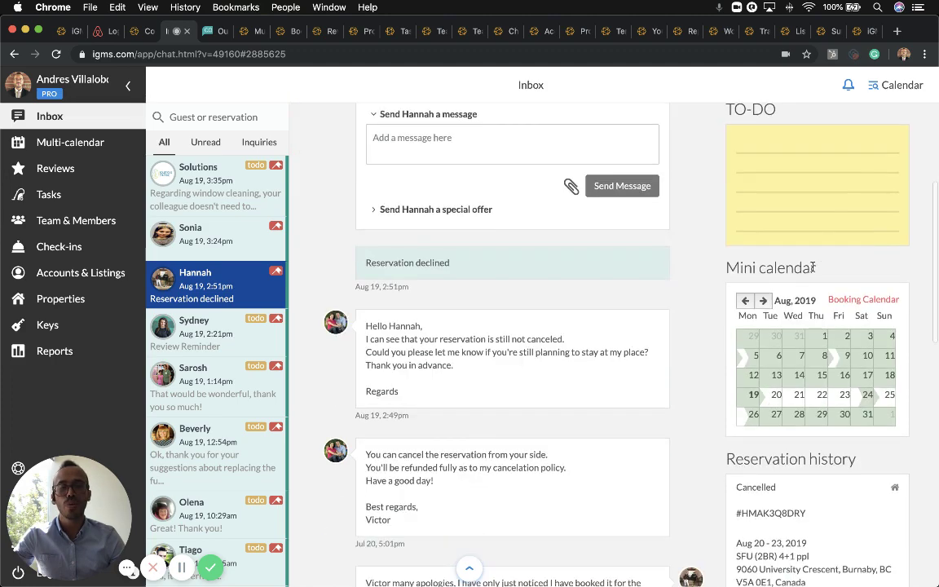
scroll(667, 205, up, 10)
- Return to the conversation for the accepted East25 Second Floor stay and review its reservation details and messaging area
click(415, 129)
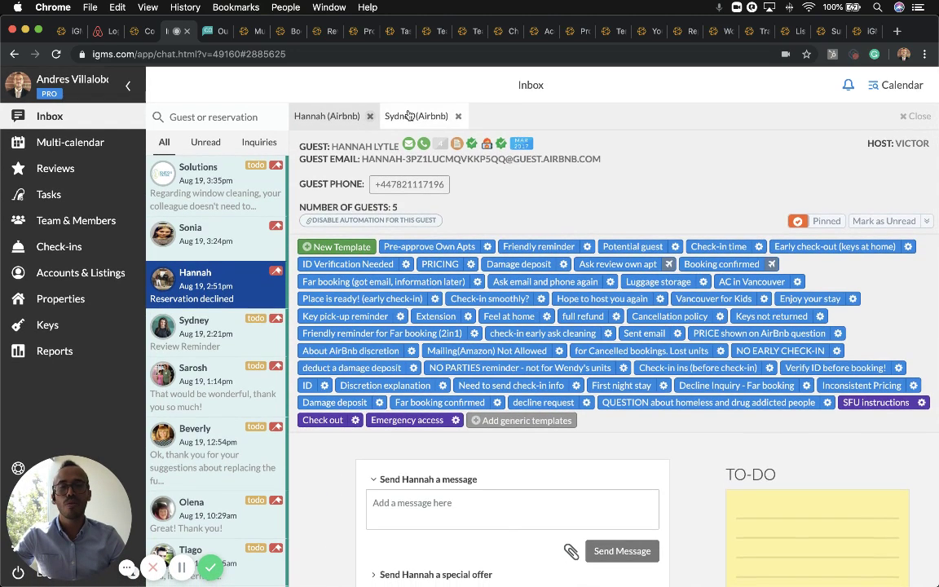
scroll(769, 362, down, 6)
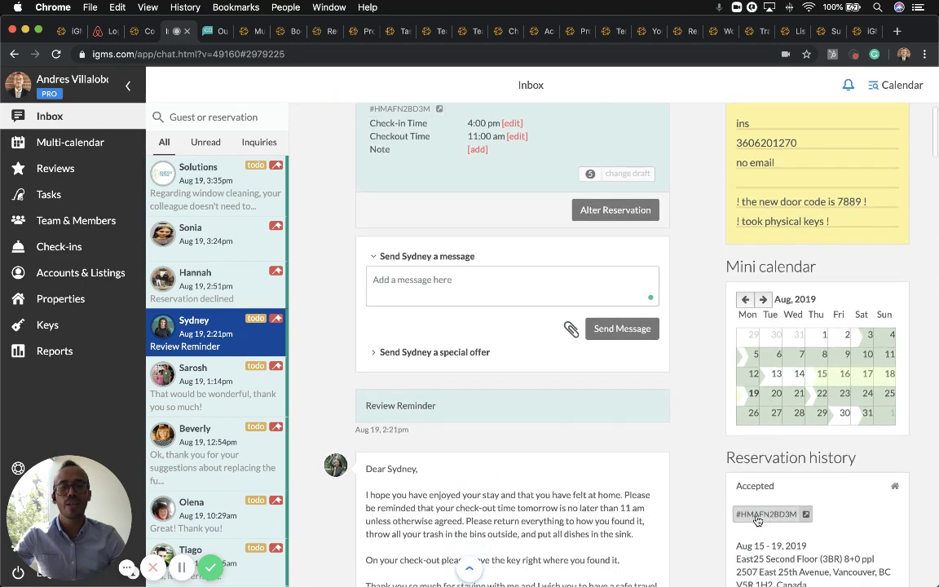
scroll(771, 511, up, 5)
scroll(813, 505, up, 2)
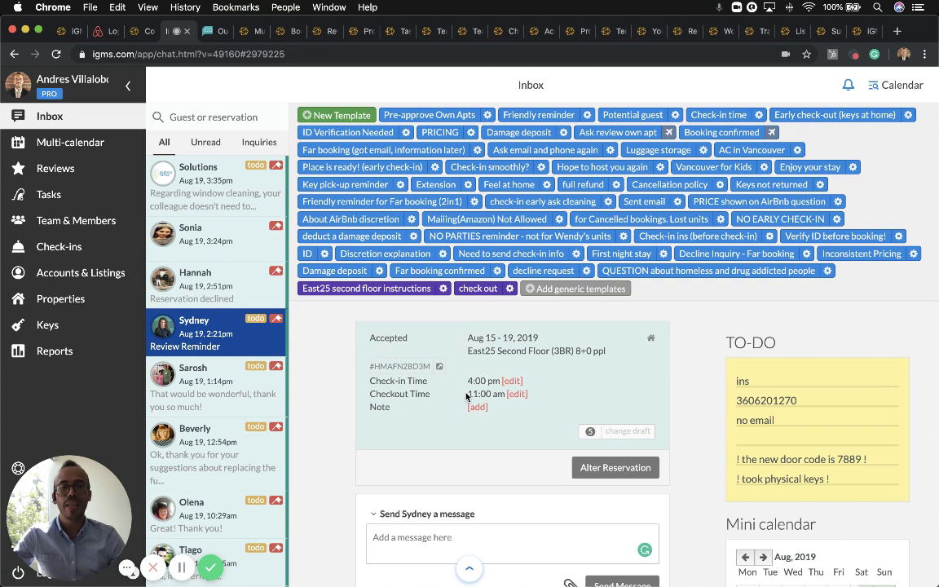
scroll(448, 371, down, 2)
scroll(636, 404, down, 2)
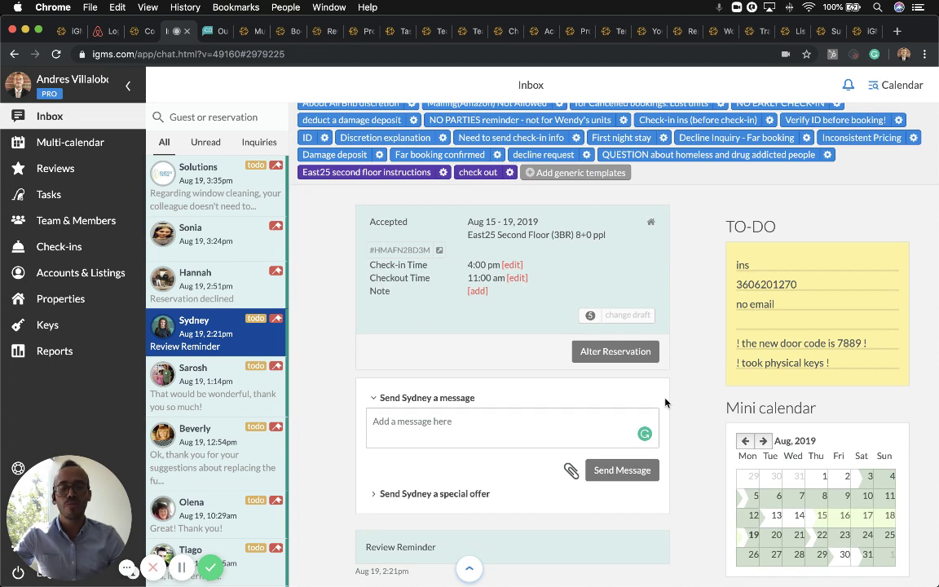
- Open the alteration form for the East25 Second Floor reservation of Aug 15 - 19, 2019 and examine its property and price fields
click(618, 353)
scroll(691, 358, down, 2)
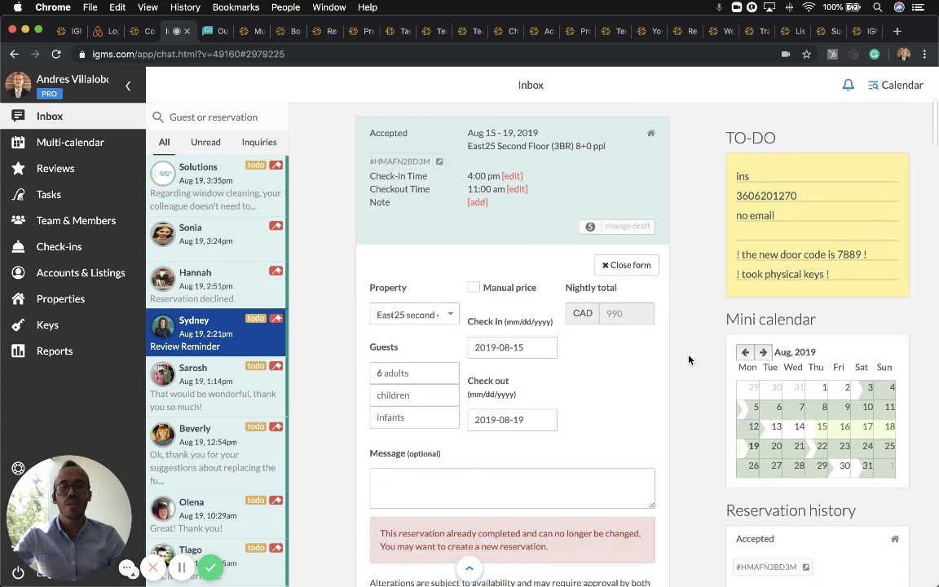
click(413, 314)
click(525, 311)
scroll(463, 292, up, 5)
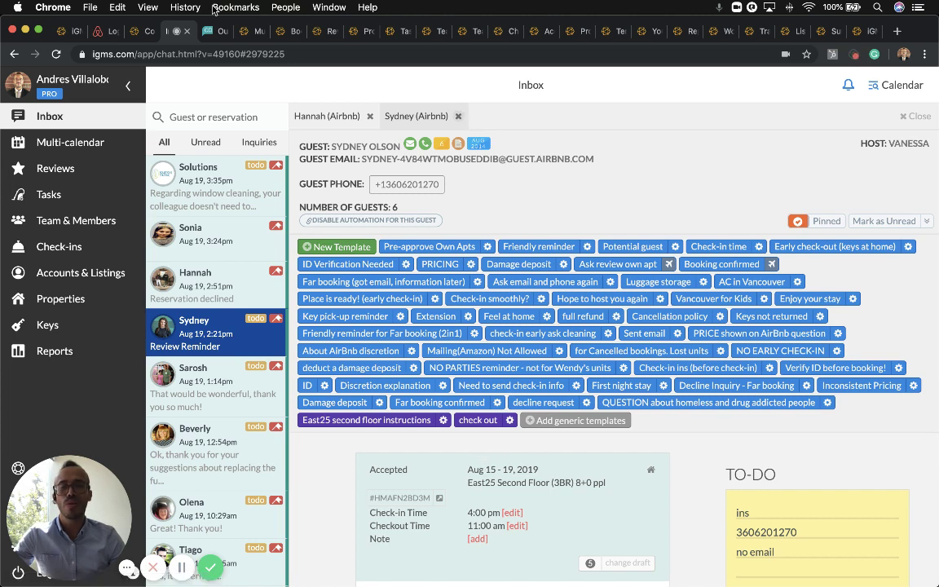
- View the AirComms services page and examine prices and bookings across all properties in the multi-calendar
click(216, 32)
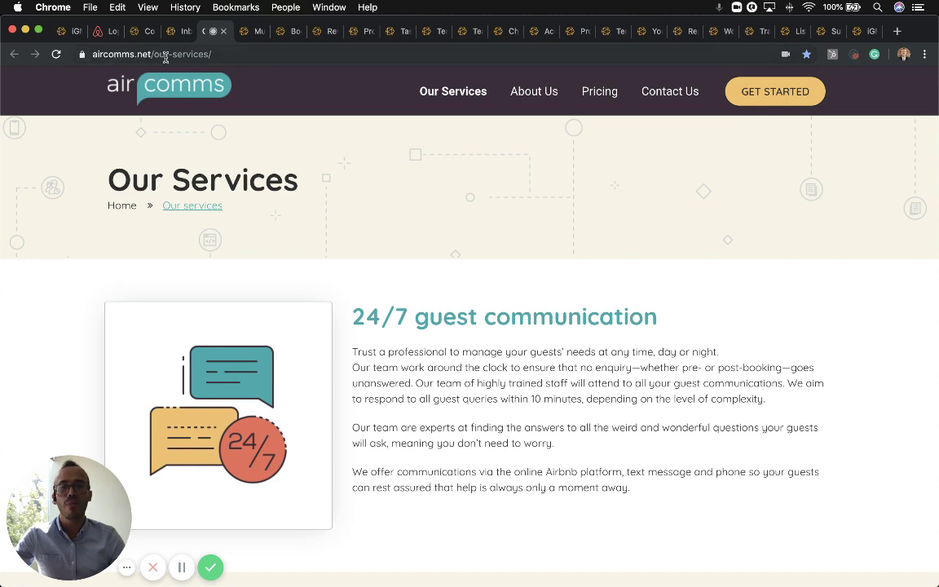
click(252, 31)
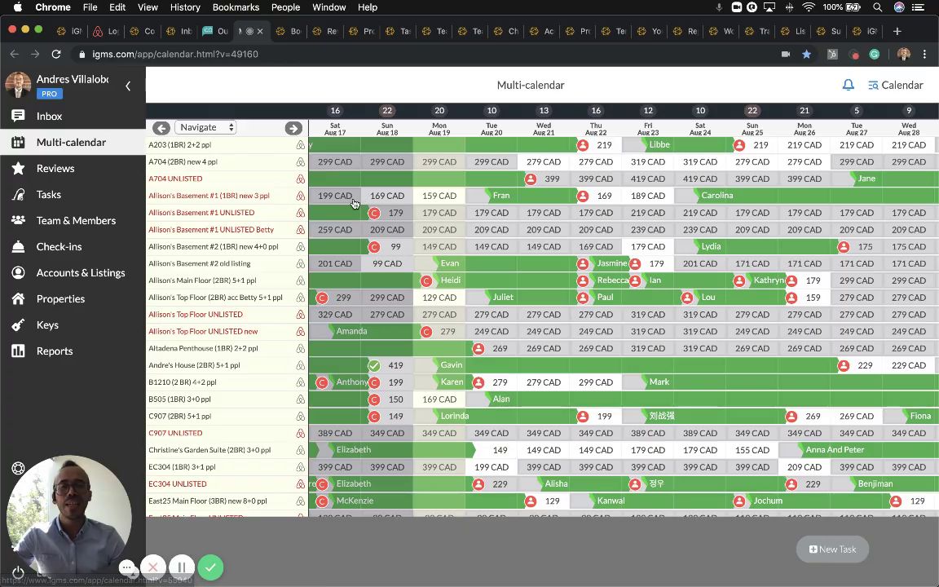
scroll(294, 319, down, 20)
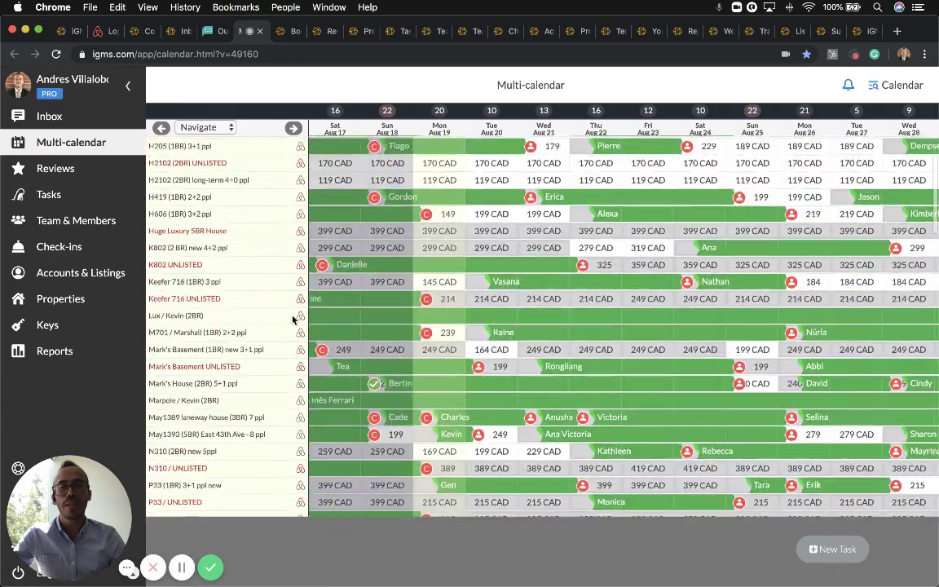
scroll(293, 319, down, 8)
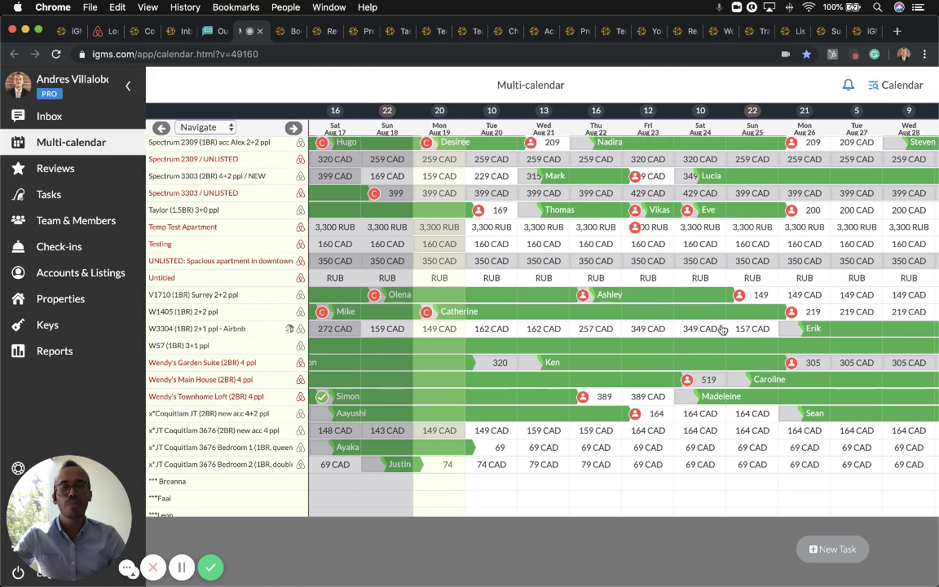
scroll(276, 293, up, 3)
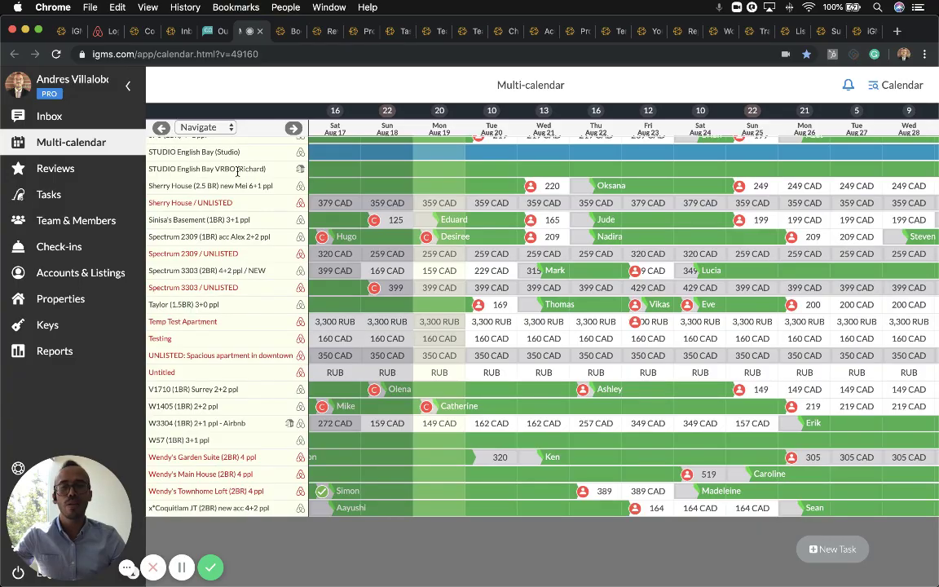
scroll(237, 173, up, 20)
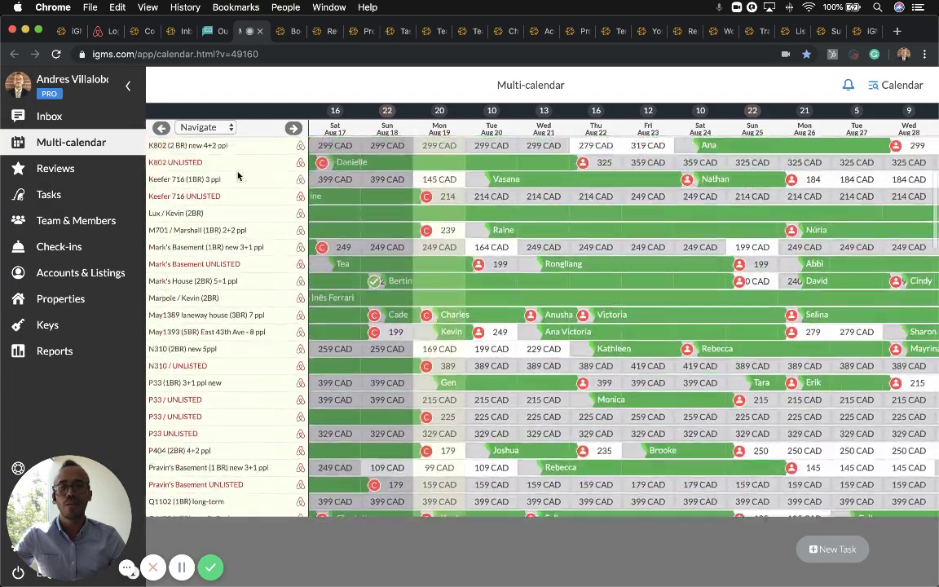
scroll(238, 176, up, 15)
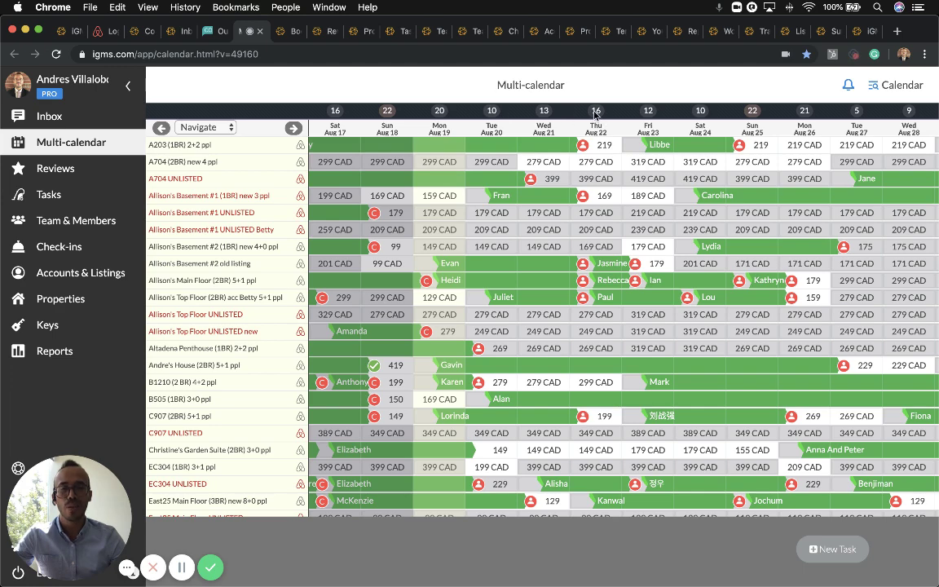
- Inspect the new cleaning visit form for B1210 (2 BR) on August 23 and leave it without adding a visit
scroll(384, 228, down, 5)
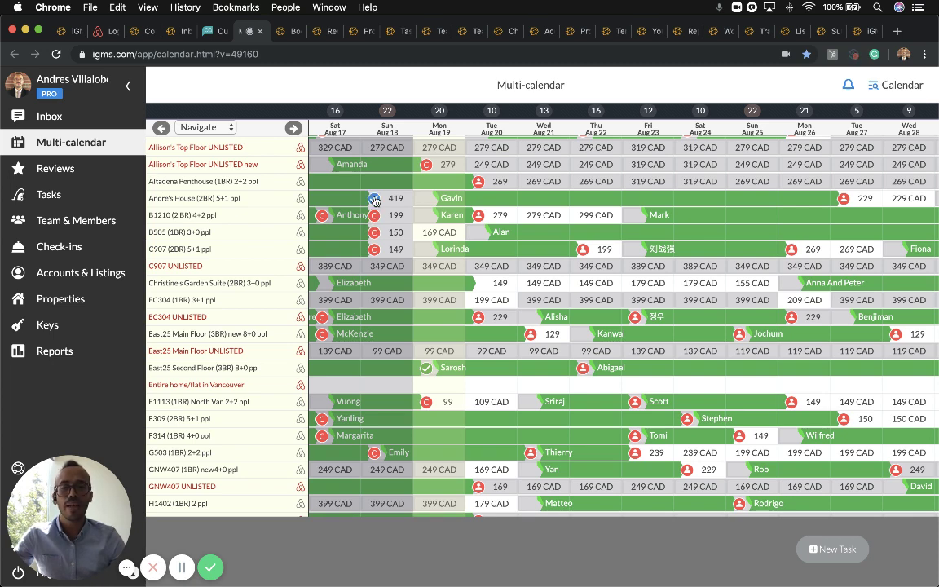
click(374, 200)
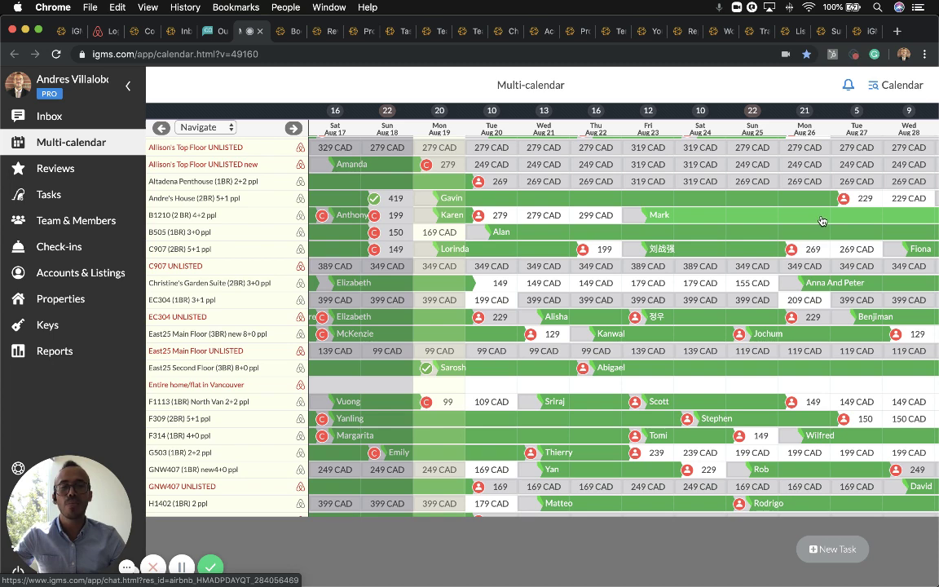
click(633, 216)
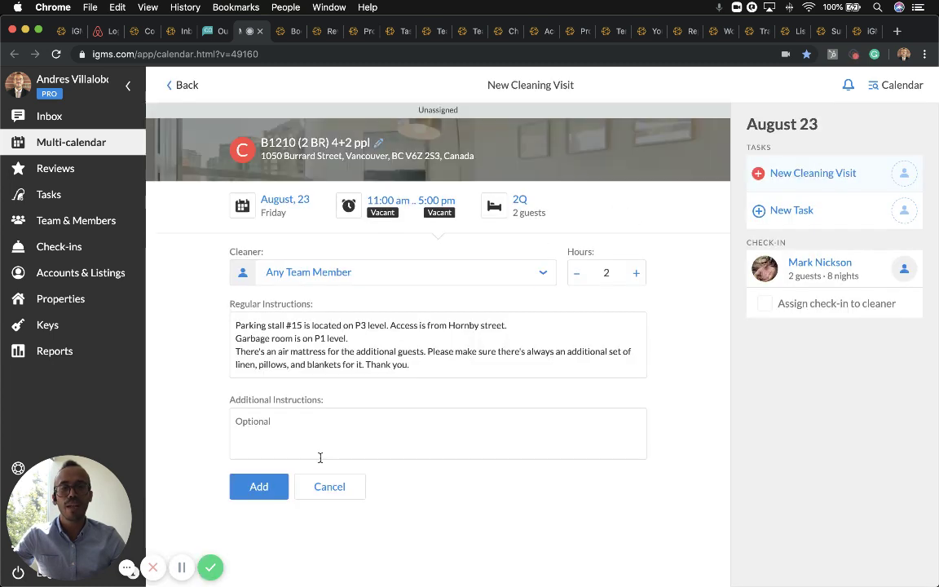
click(363, 492)
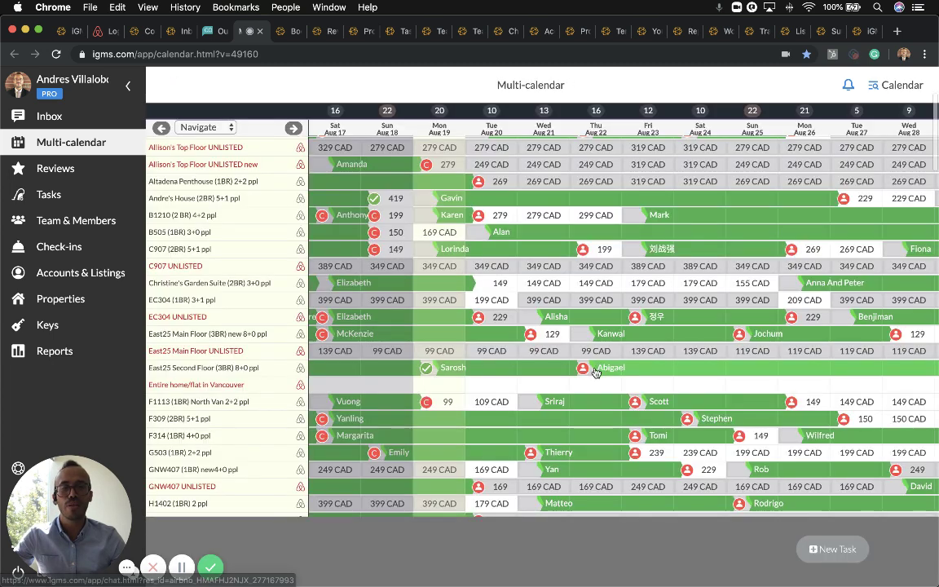
- Select August 26 to 29, 2019 in the booking calendar of W3304 (1BR), keeping those dates after checking the date picker
click(287, 32)
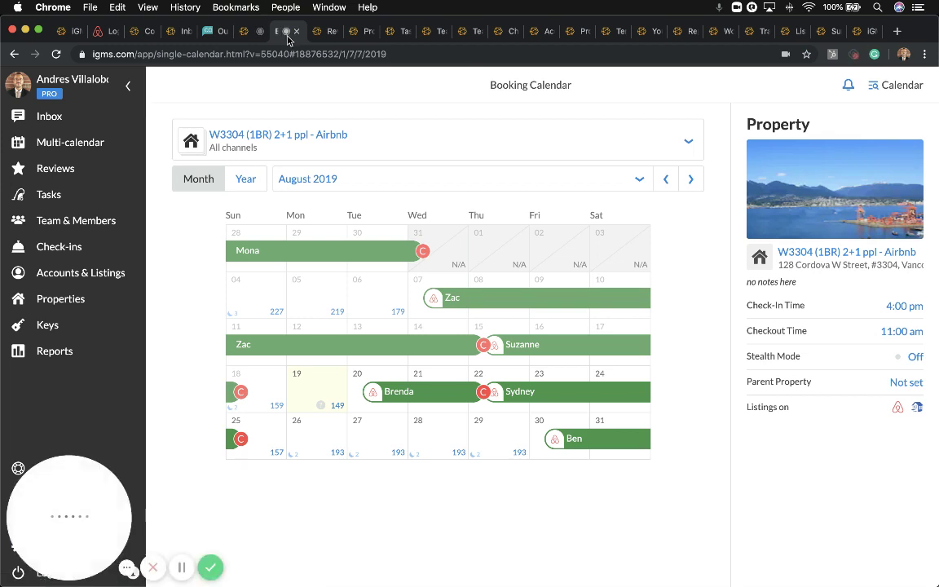
click(323, 441)
drag(354, 442, 495, 435)
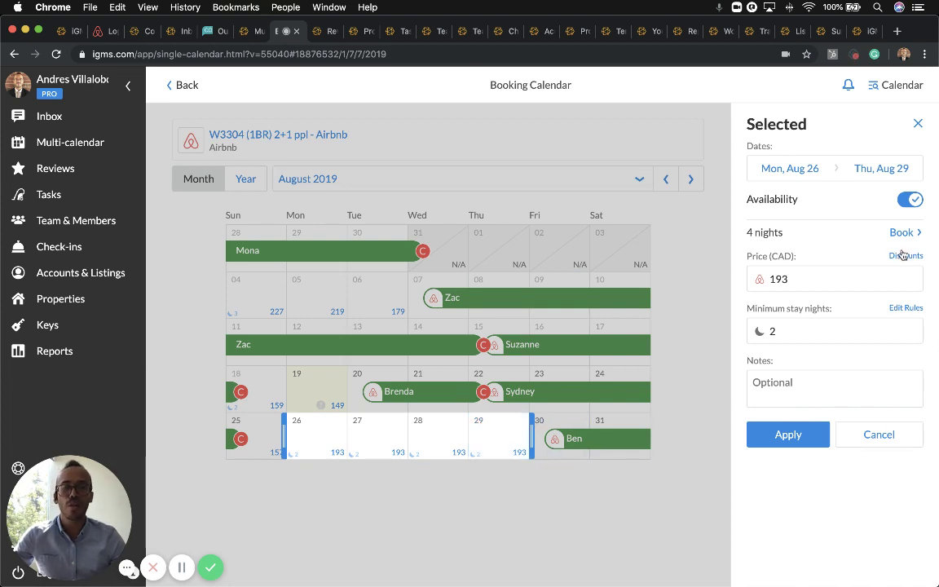
click(813, 172)
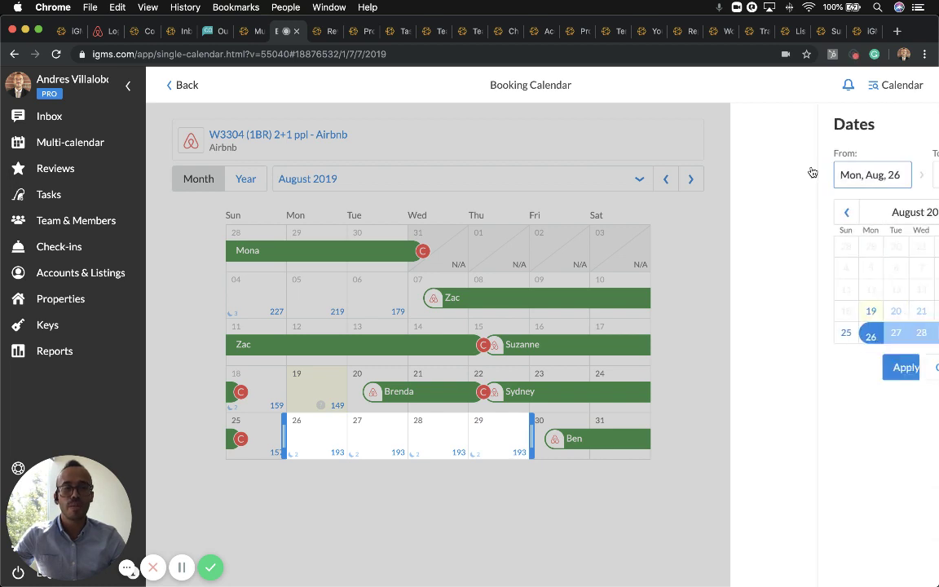
click(862, 367)
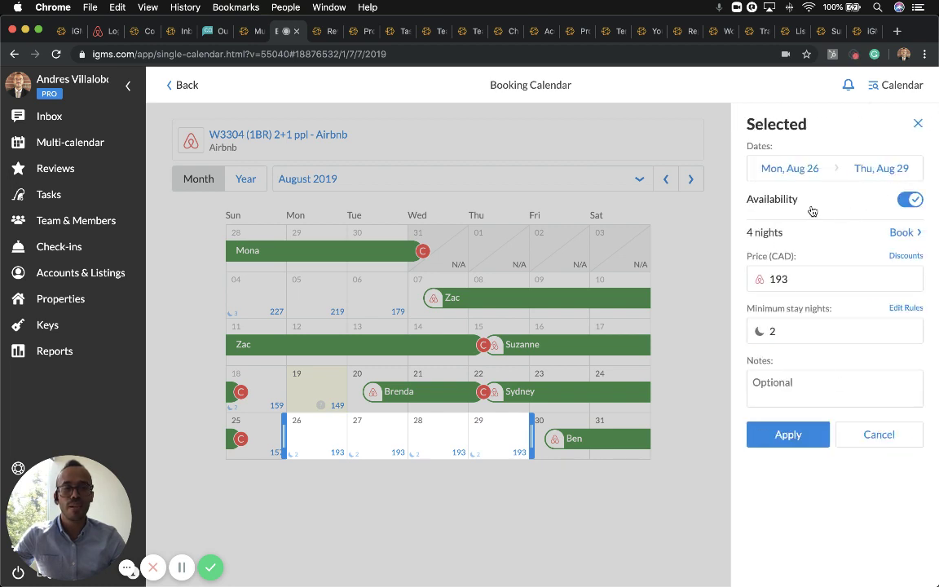
- Create a booking for the selected nights with "Test" as the guest name
click(902, 233)
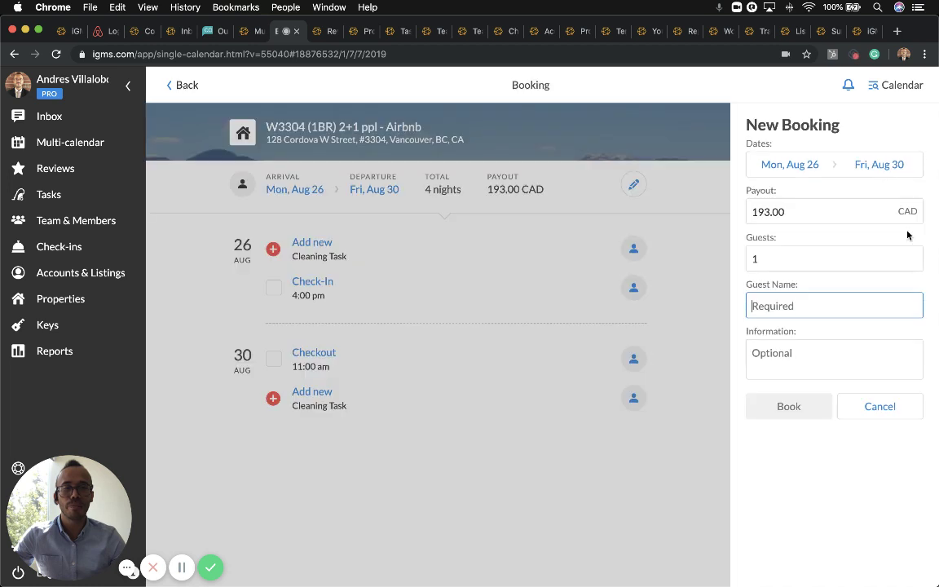
double_click(836, 211)
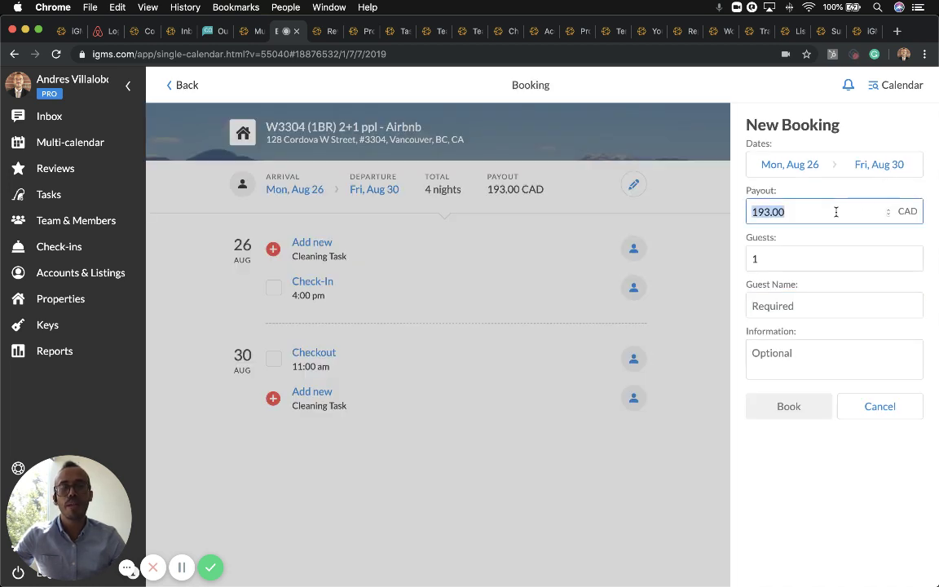
click(835, 212)
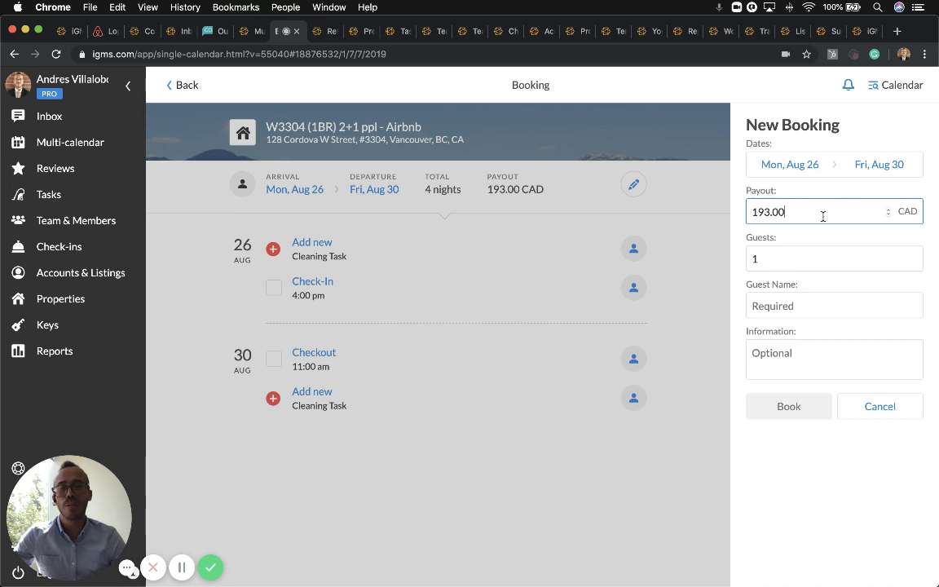
click(806, 253)
click(790, 305)
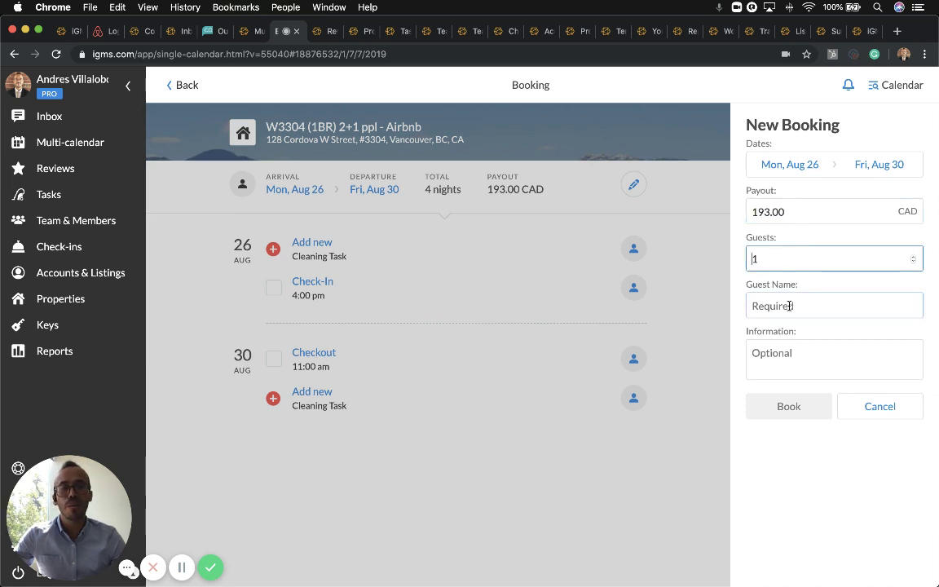
text(Test)
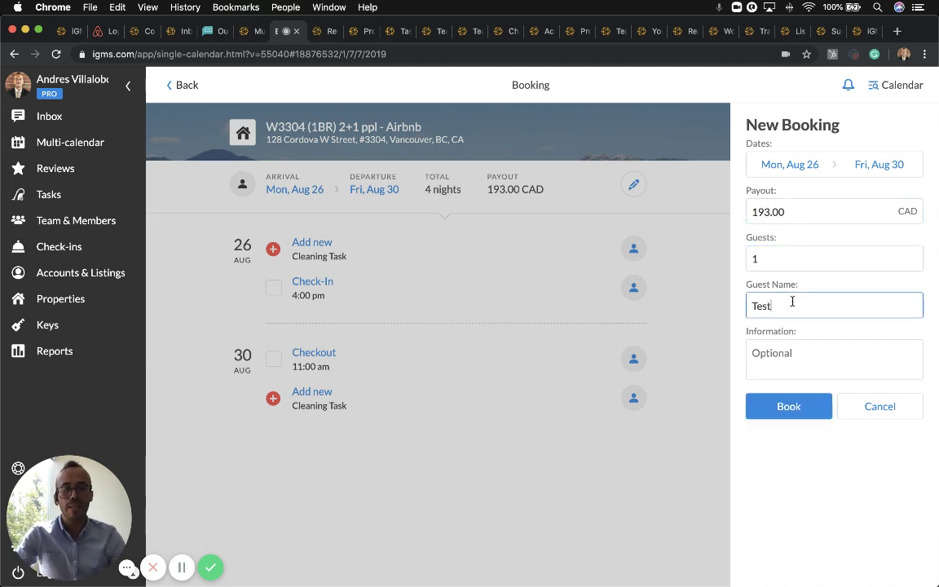
click(790, 416)
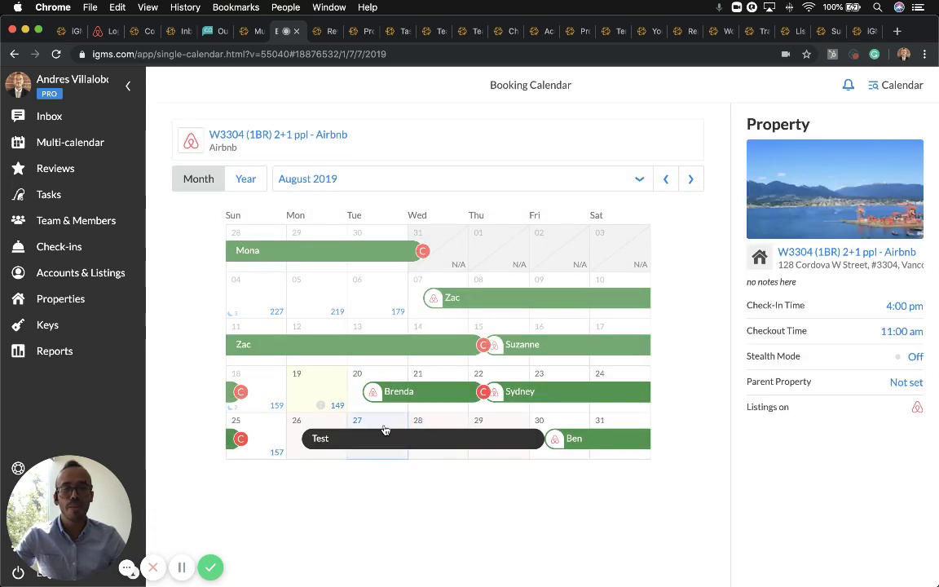
- Delete the "Test" booking for August 26 to 30 from the W3304 (1BR) calendar
click(489, 441)
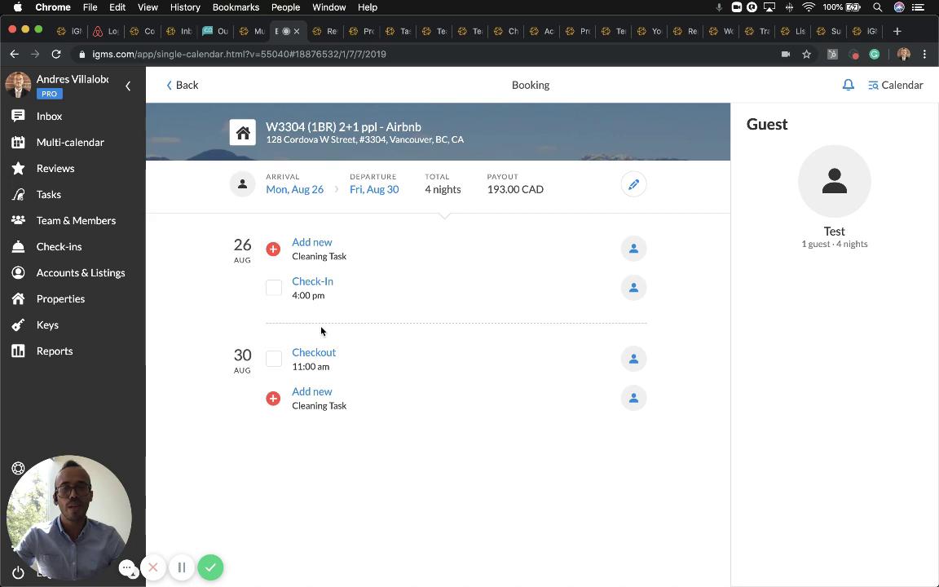
click(632, 186)
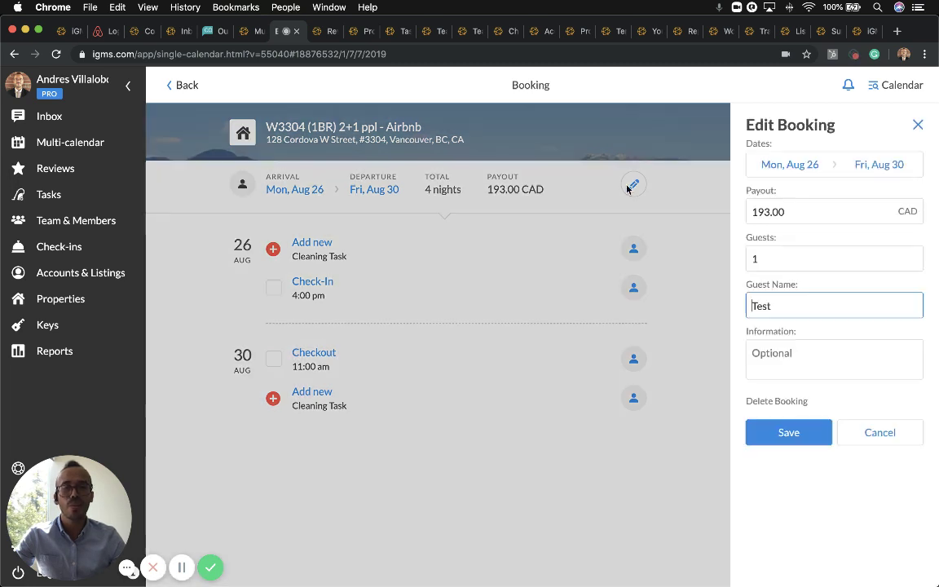
click(785, 404)
click(394, 377)
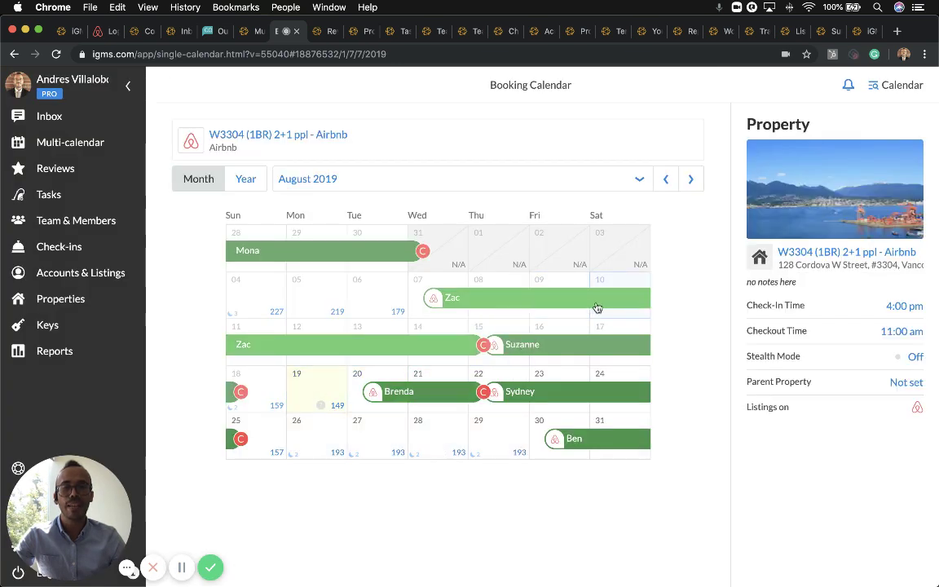
- Check the following month and the year view of the W3304 (1BR) booking calendar, returning to the August 2019 month view
click(692, 180)
click(666, 179)
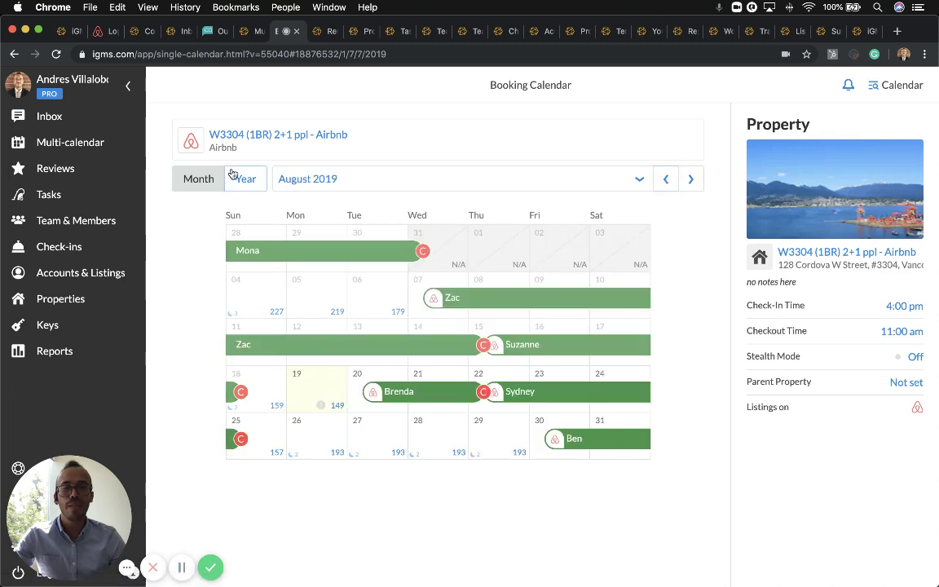
click(236, 178)
click(204, 182)
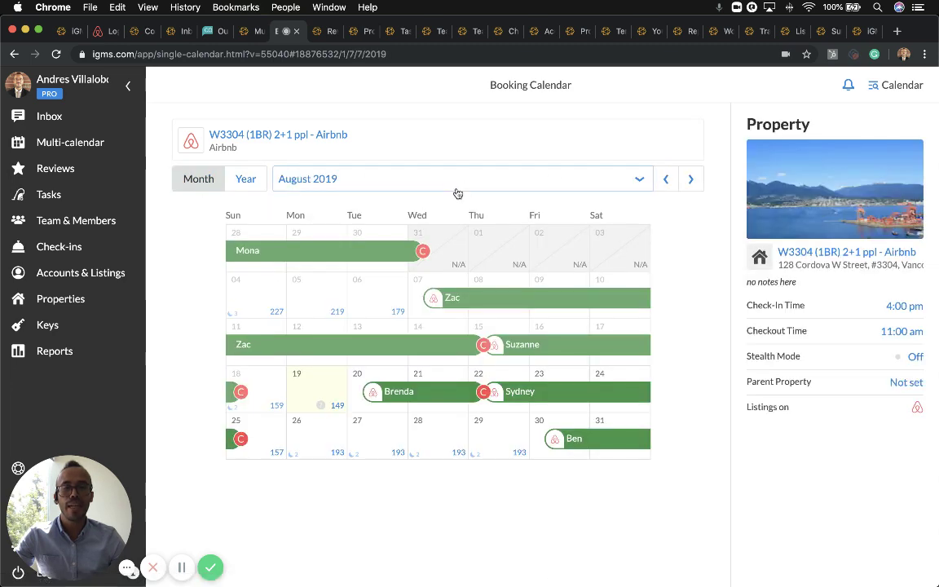
- View the reviews template editor and look over its saved templates, star ratings and guest recommendation options
click(321, 32)
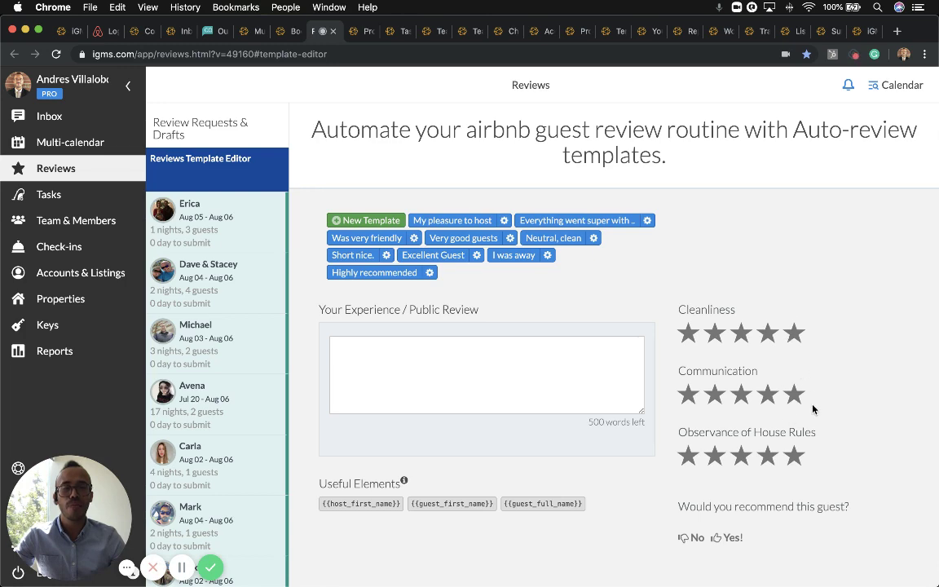
scroll(705, 413, down, 3)
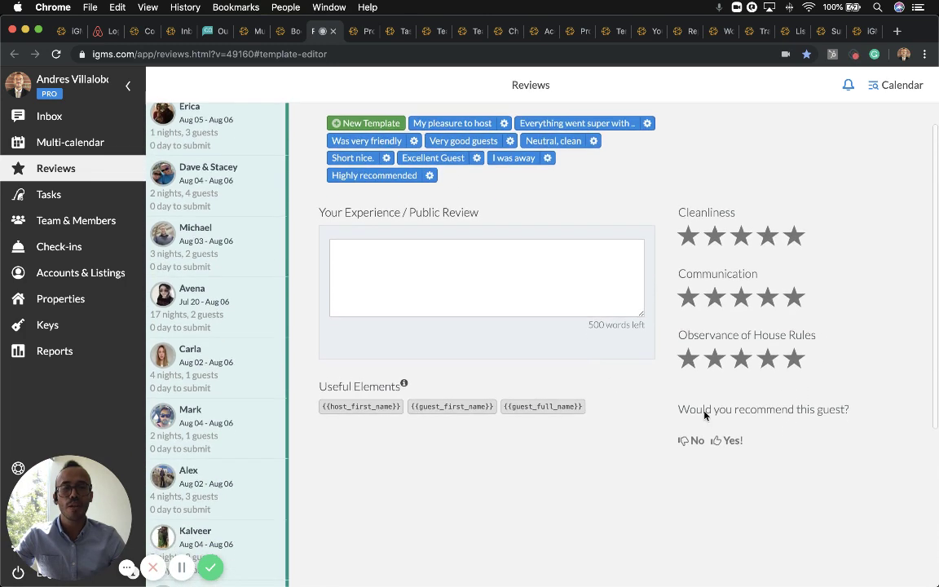
scroll(384, 301, up, 2)
scroll(384, 301, up, 2)
- Draft a new review template reading "Hi {{guest_first_name}}" and leave the editor without saving it
click(358, 276)
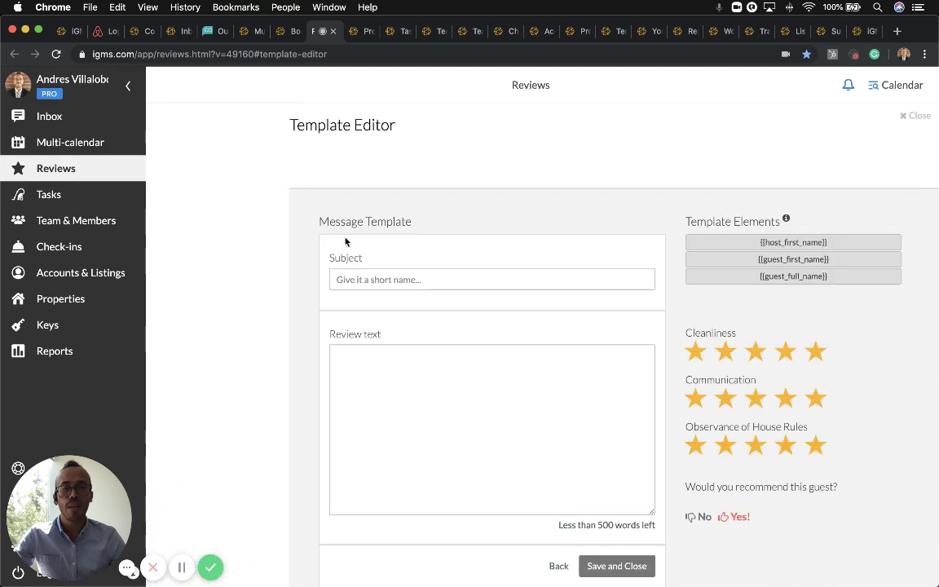
scroll(359, 269, down, 1)
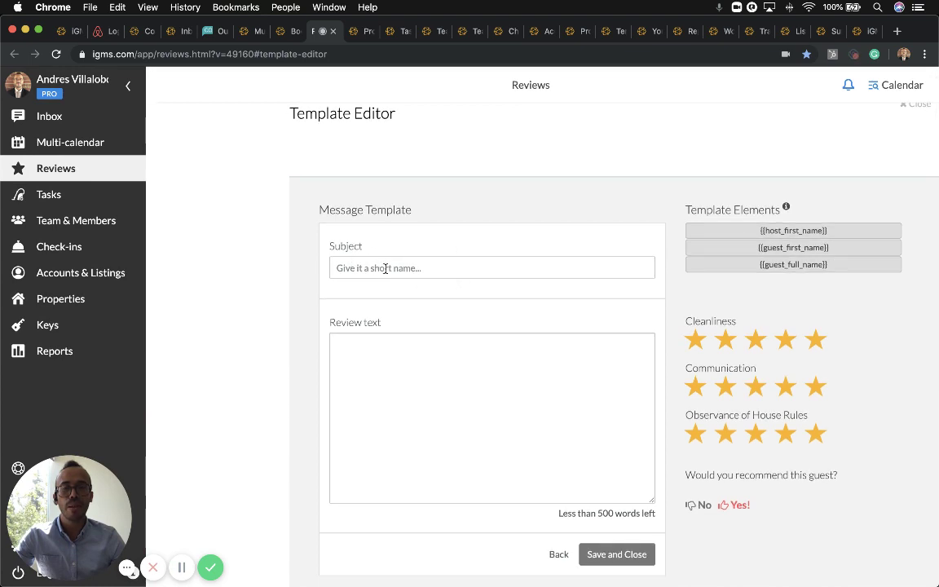
click(376, 357)
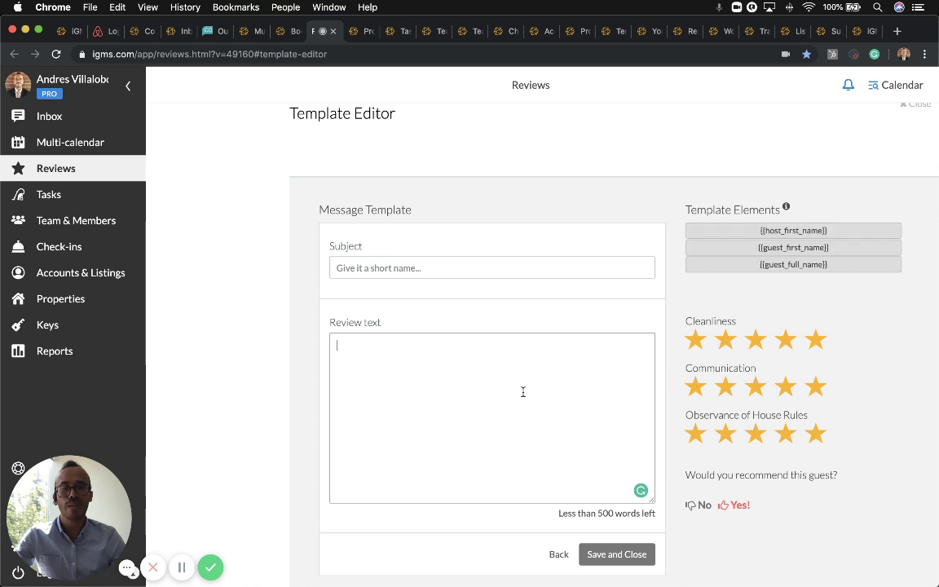
text(Hi)
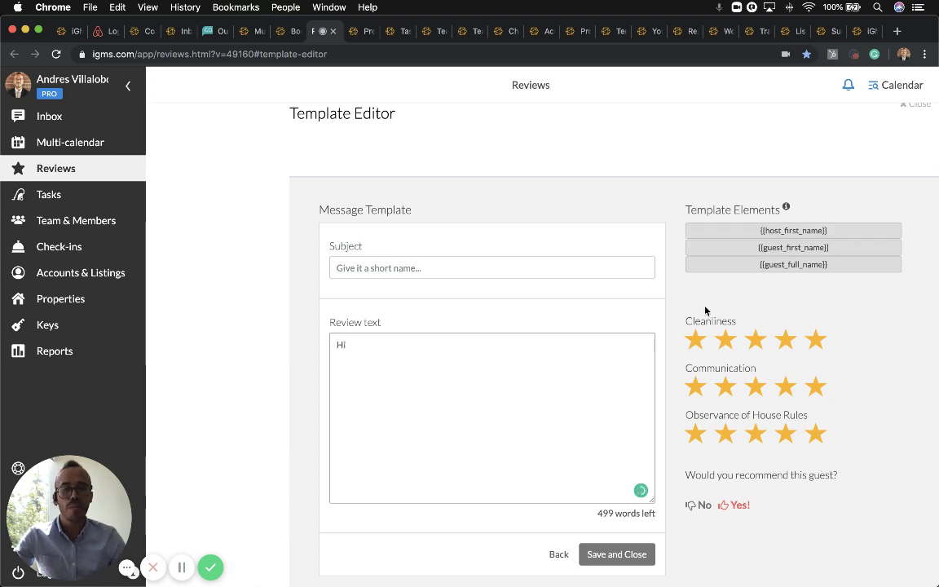
click(765, 253)
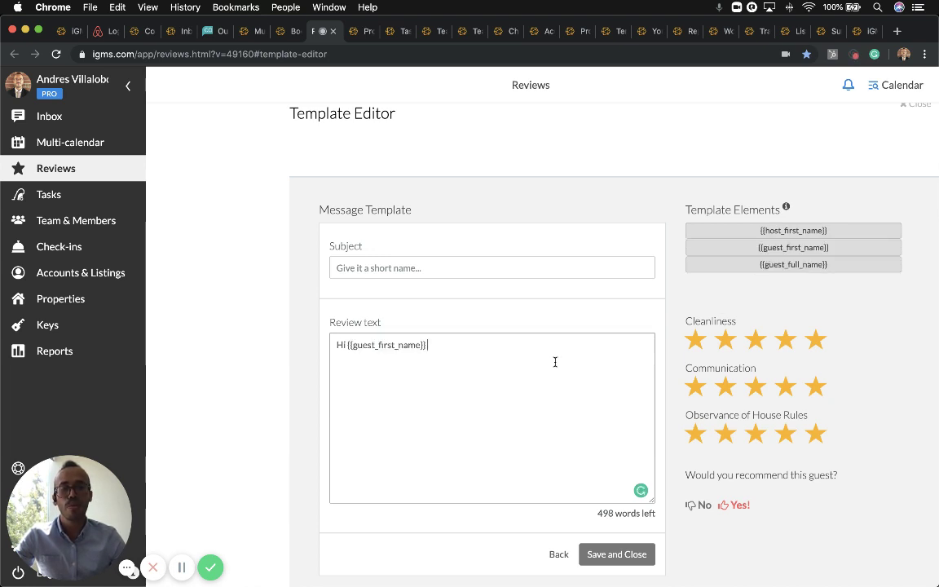
click(555, 548)
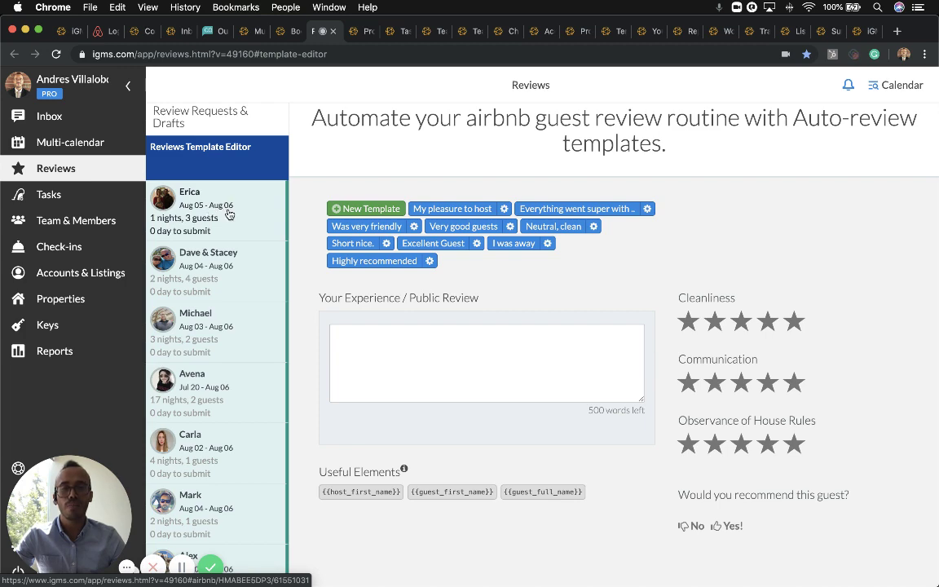
- Turn on Auto-review in the profile settings and look through the delay options, keeping 1 hour
click(357, 32)
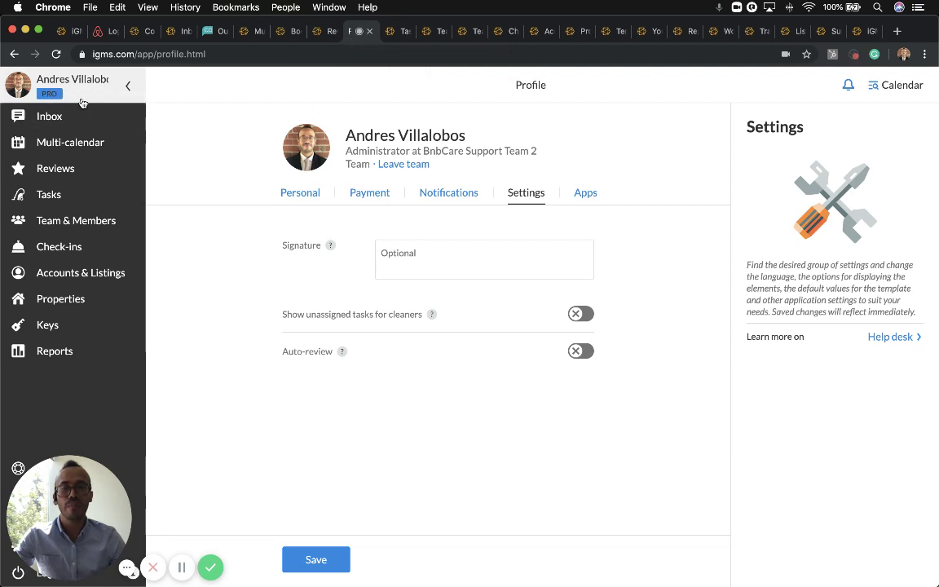
click(582, 357)
click(556, 385)
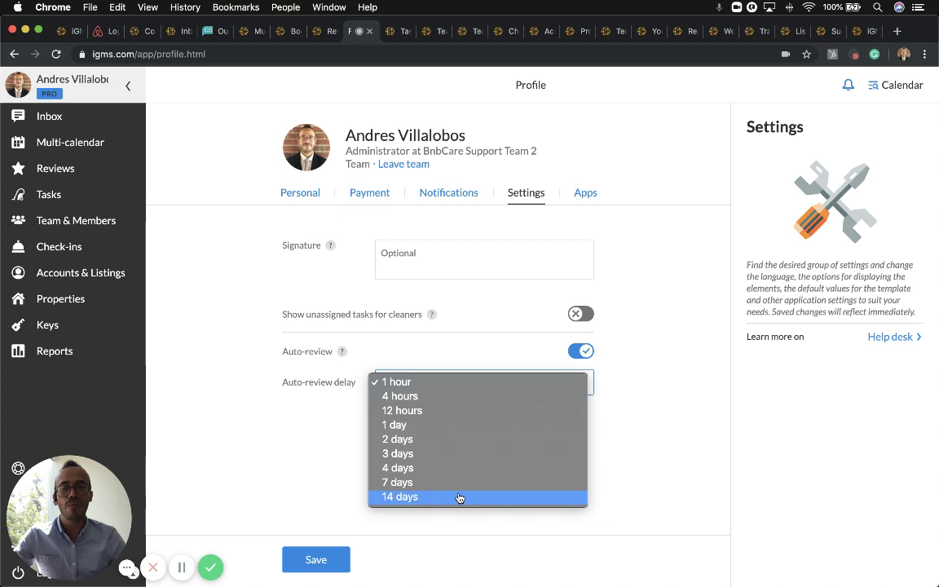
click(584, 348)
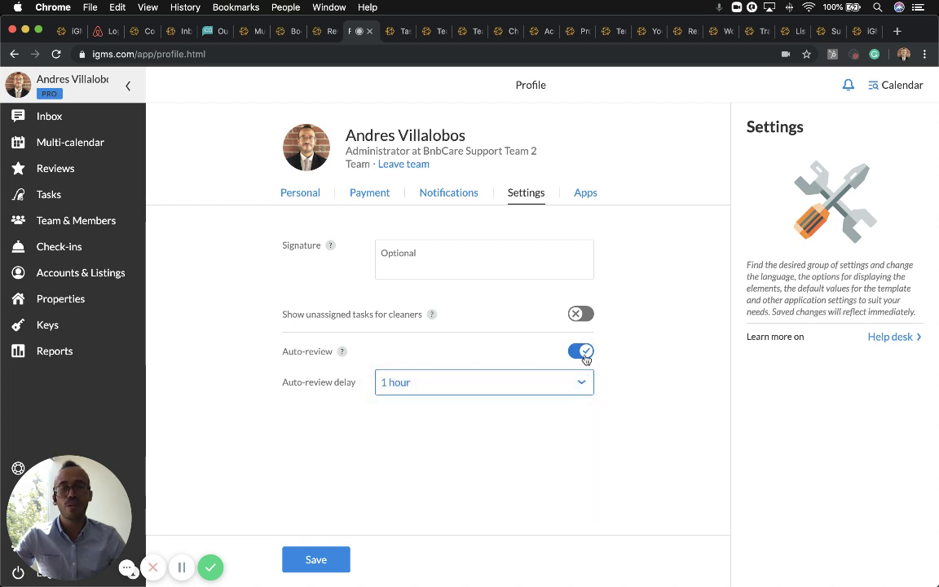
click(511, 390)
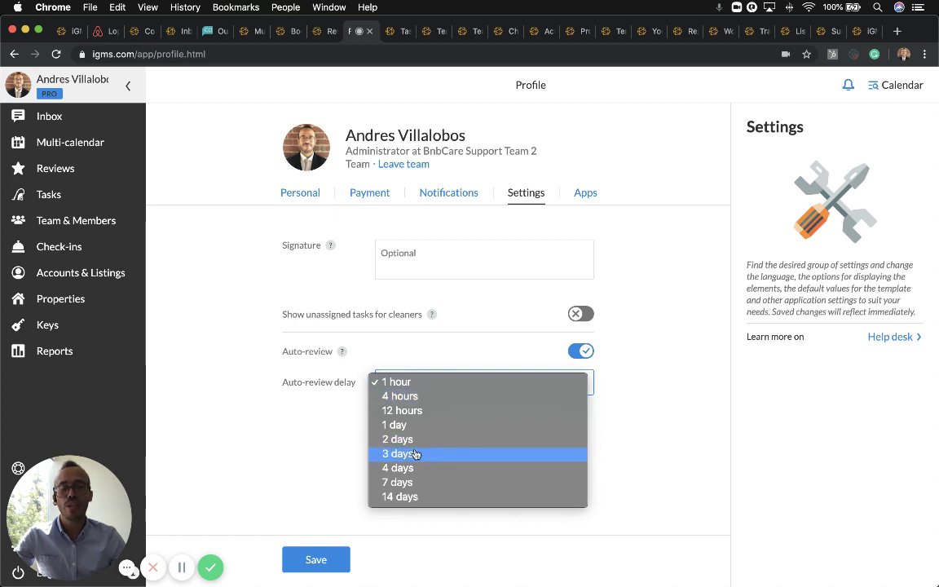
click(690, 434)
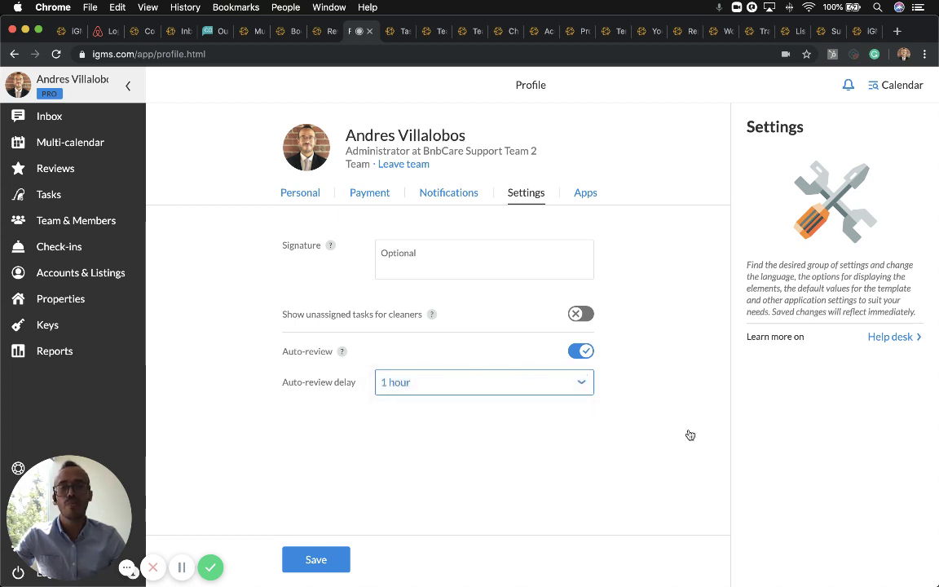
- View the tasks page and look through the cleaning tasks listed for Monday, August 19
click(391, 31)
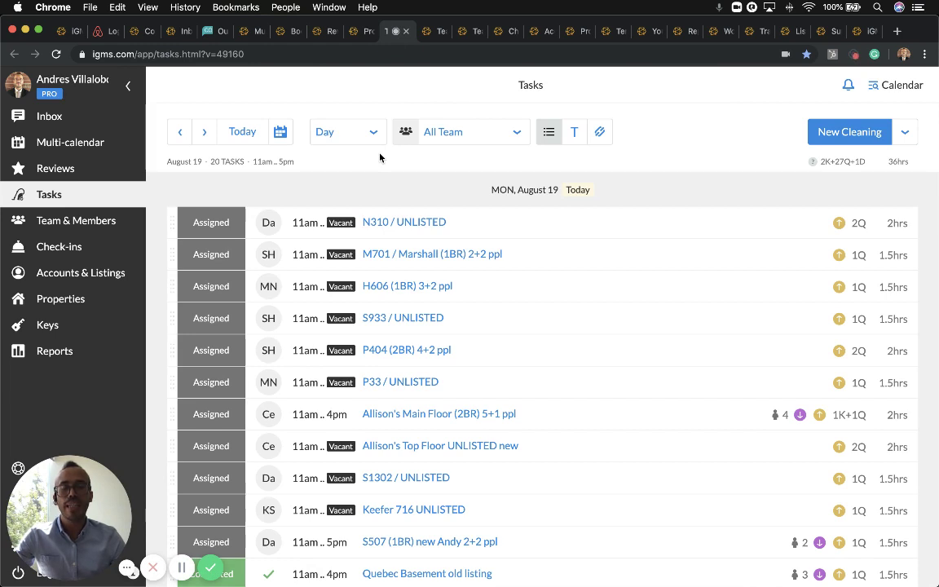
scroll(367, 223, down, 2)
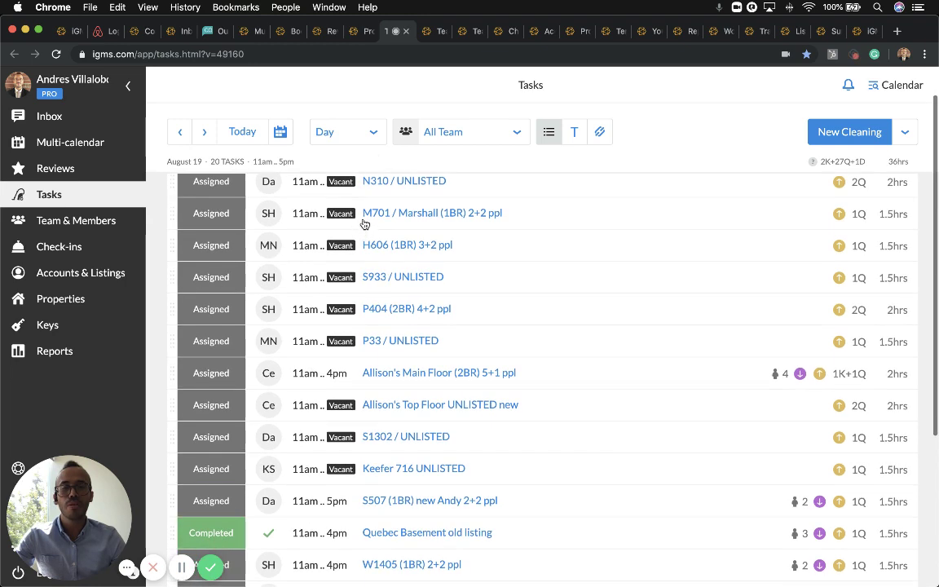
scroll(368, 226, up, 2)
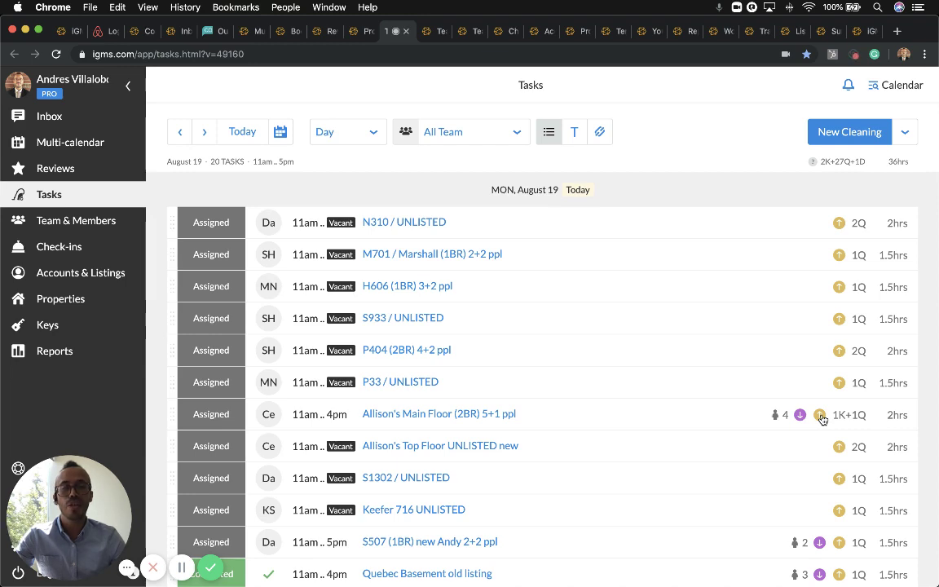
scroll(436, 394, down, 5)
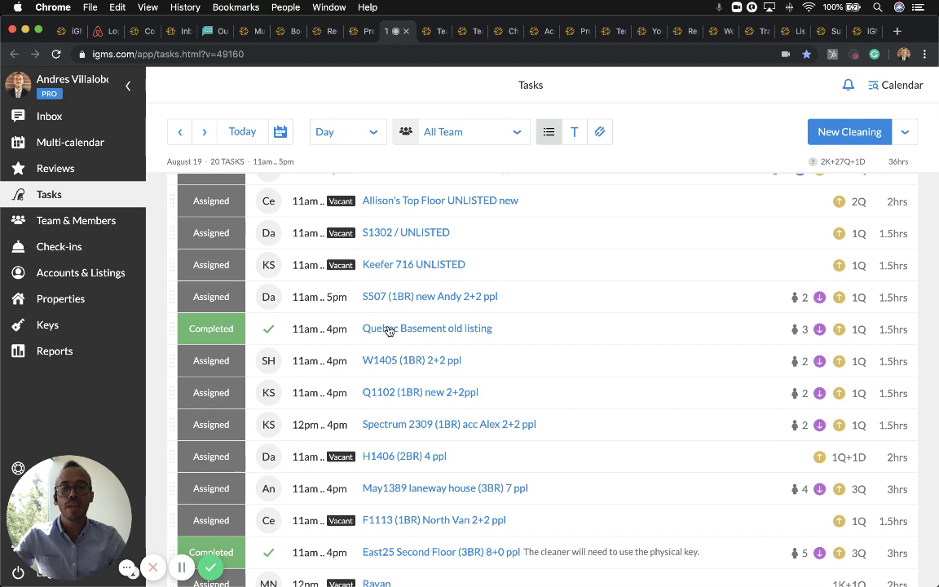
- Inspect the Quebec Basement and N310 cleaning visits, including the N310 visit's status options, and leave without saving
click(388, 330)
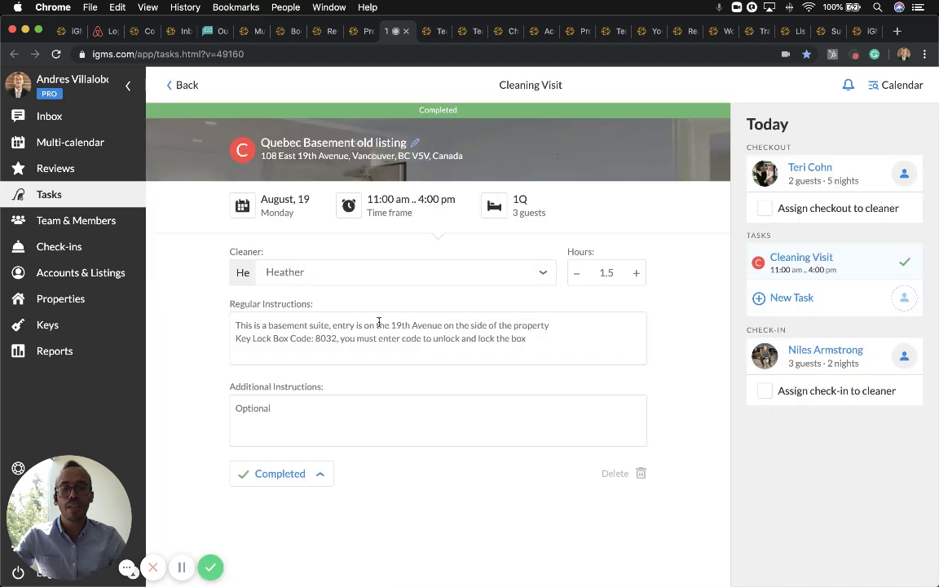
click(186, 85)
click(382, 143)
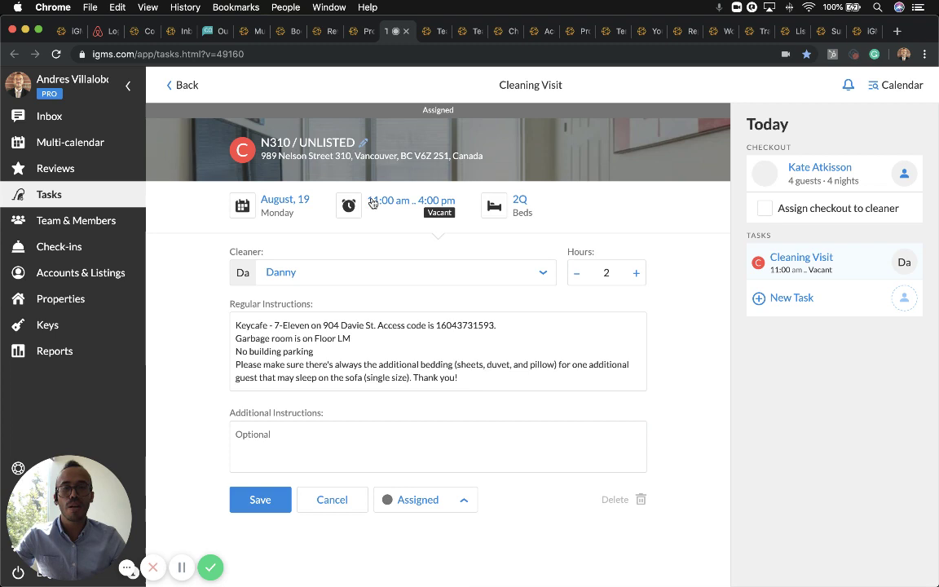
click(426, 499)
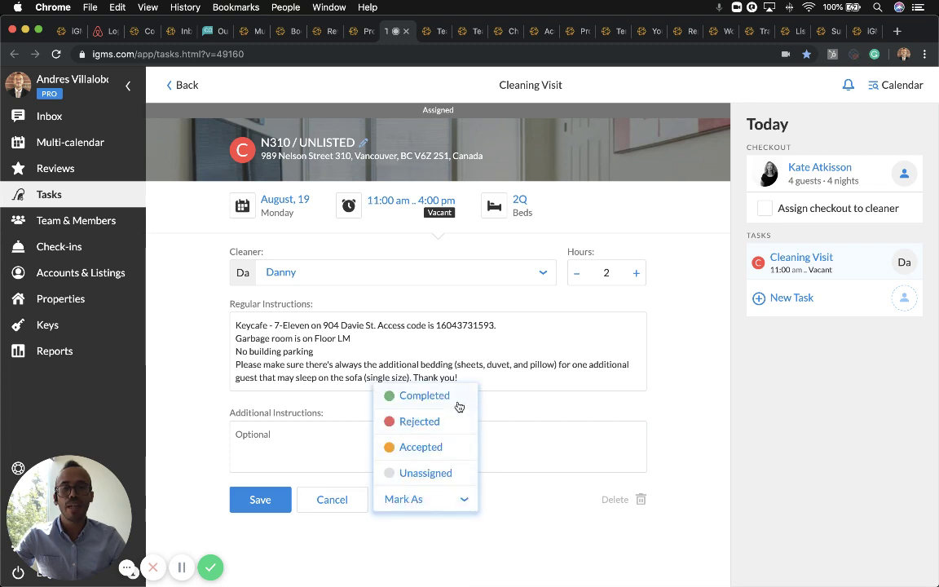
click(331, 501)
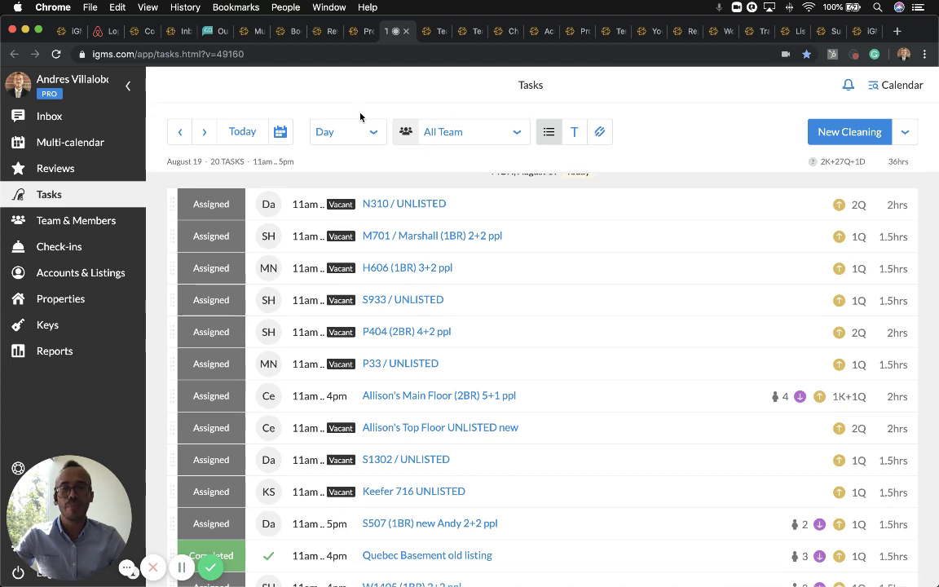
- Extend the task list's range to 14 days after trying 3 and 7 days, and check the team member filter, keeping All Team
click(351, 132)
click(322, 181)
click(352, 133)
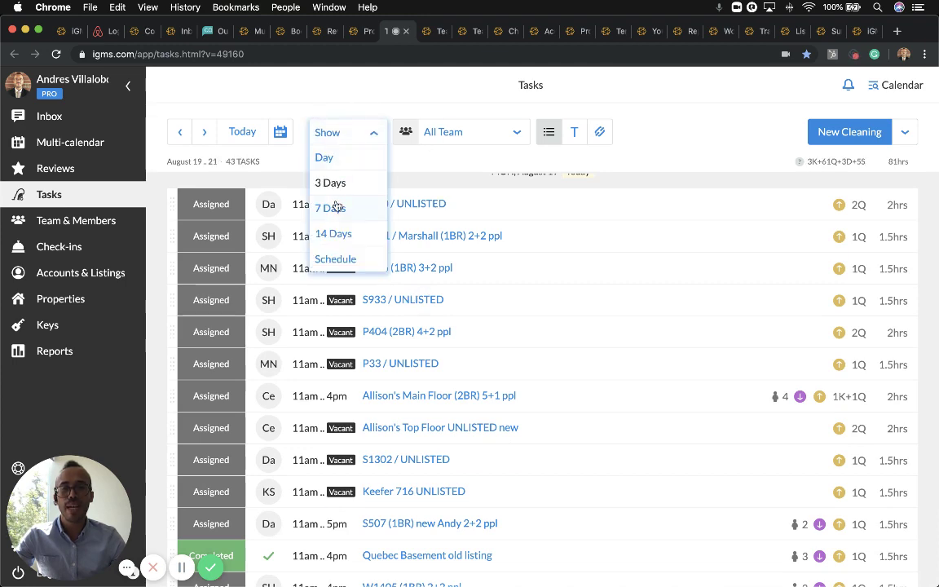
click(330, 208)
click(371, 134)
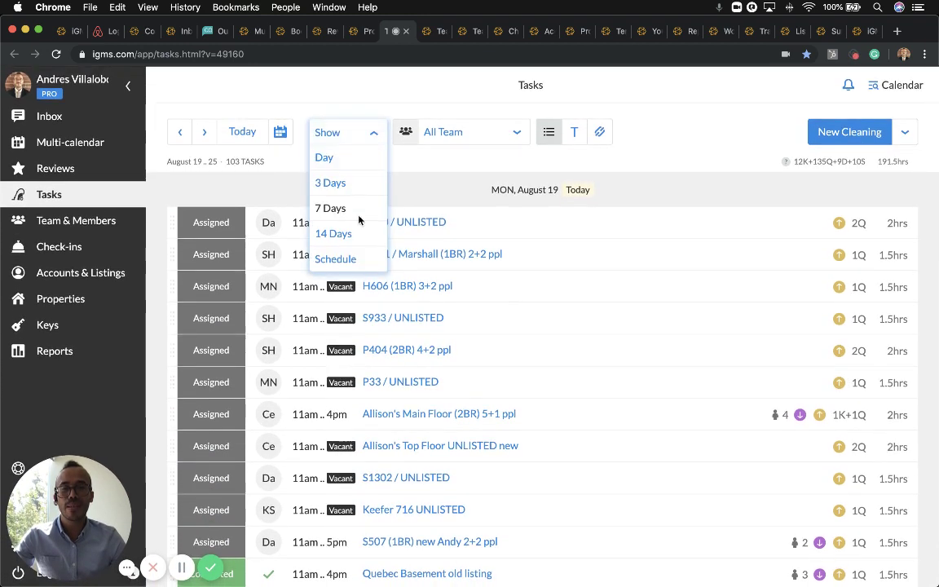
click(335, 233)
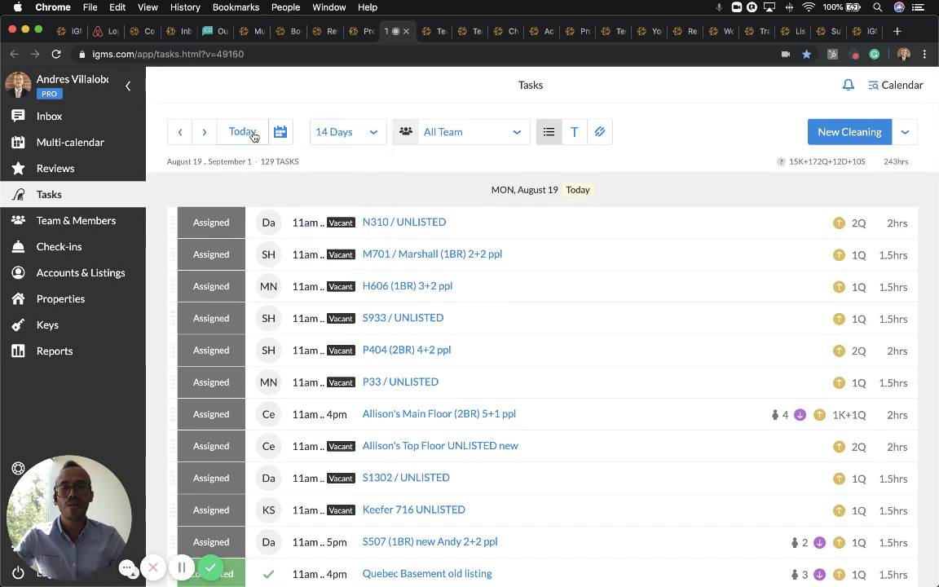
click(478, 131)
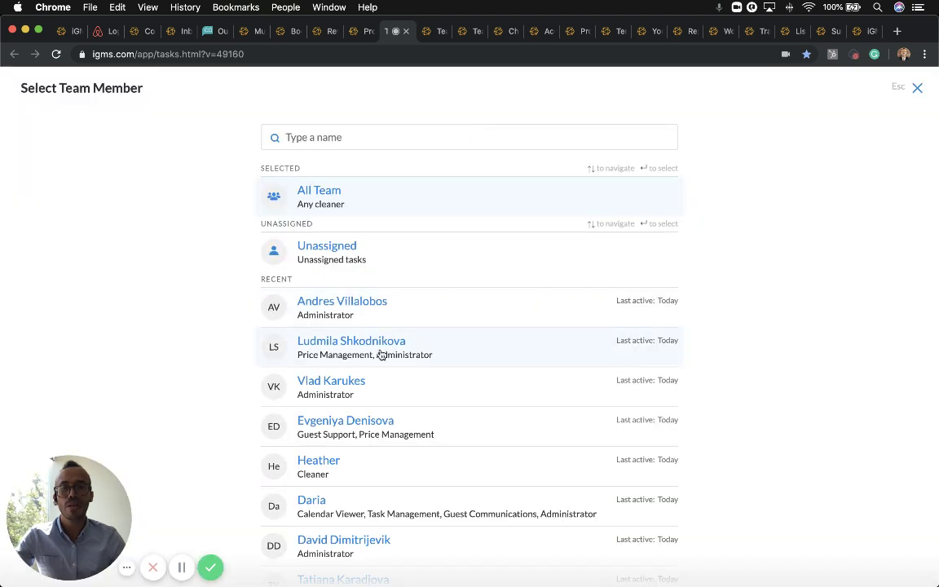
key(Escape)
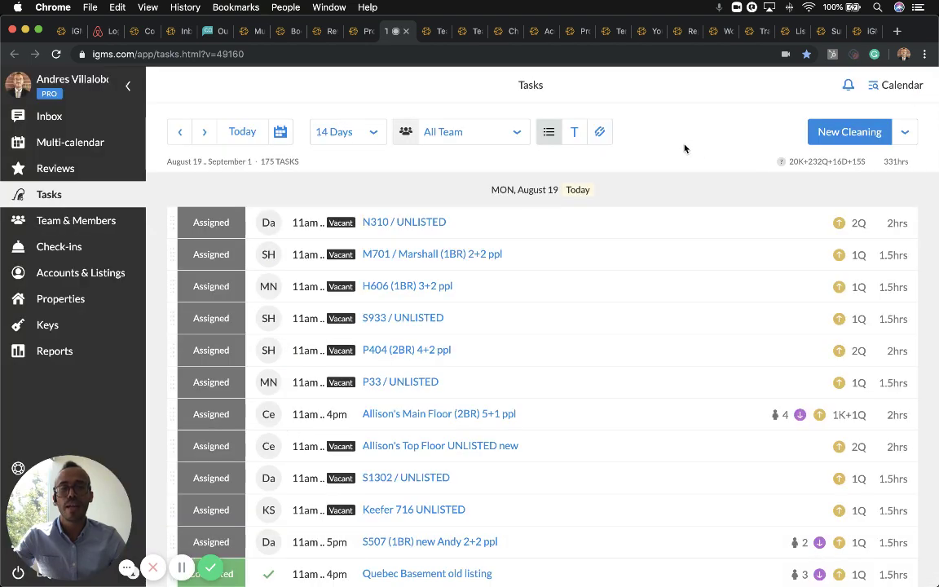
- View the 14-day cleaning assignments as plain text, and switch the task list to the shareable link view
click(575, 133)
scroll(524, 279, down, 10)
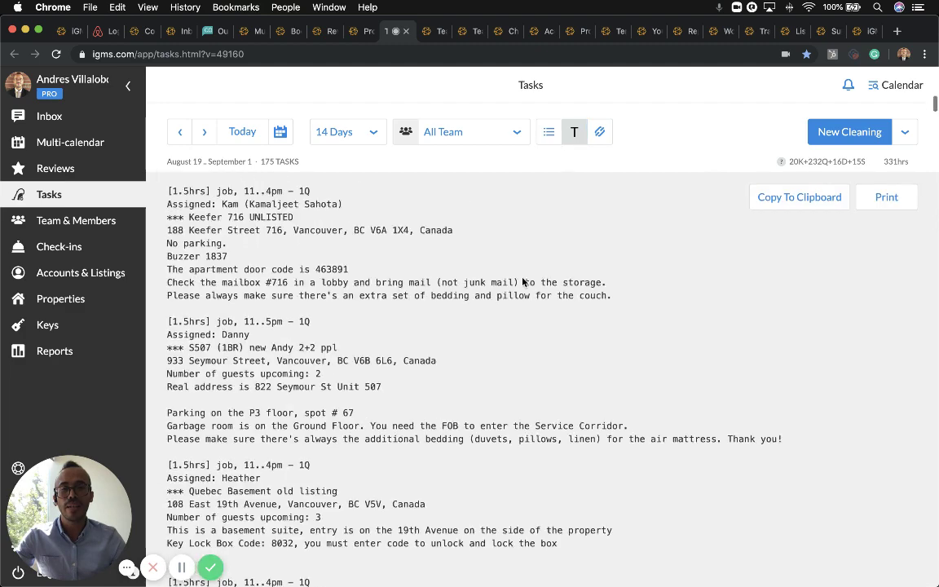
scroll(522, 279, up, 10)
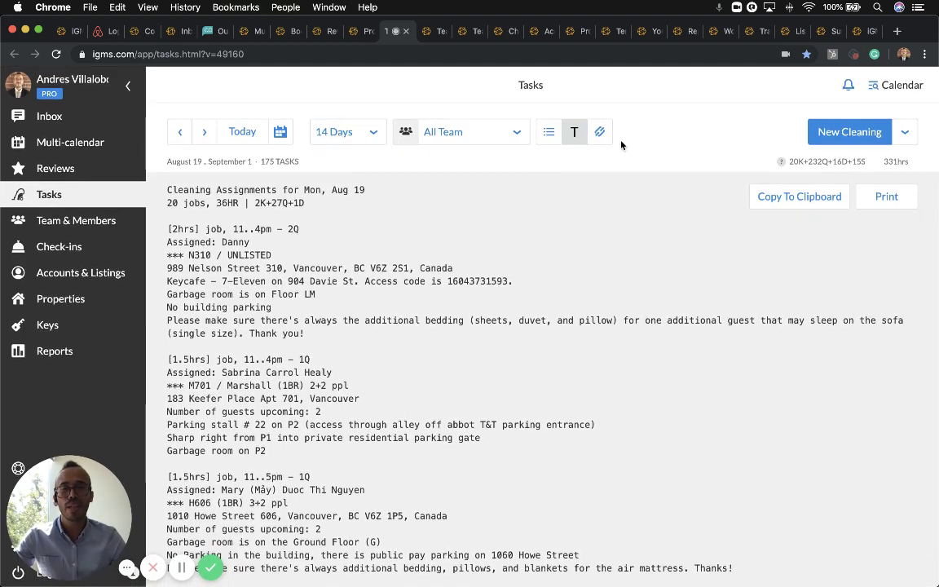
click(601, 132)
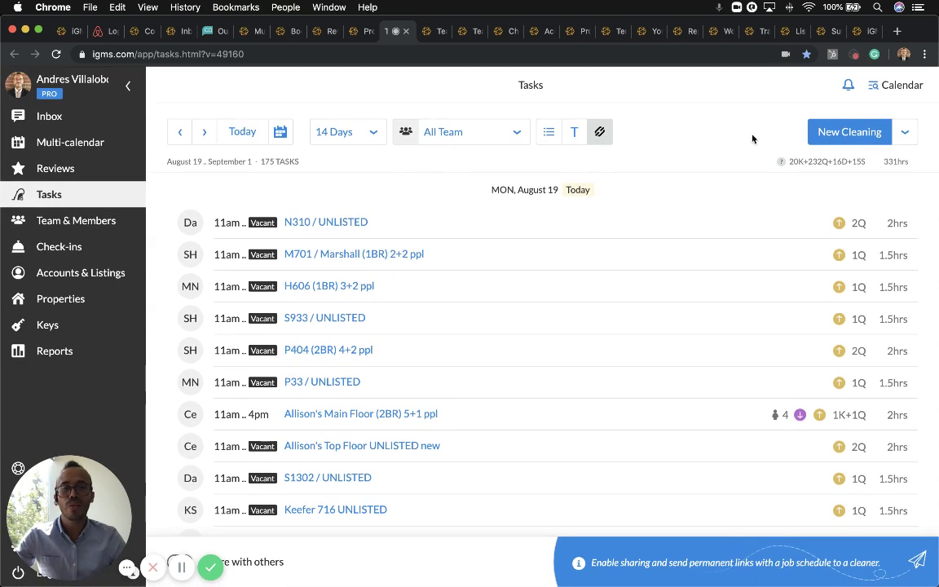
- Start a new task for the first recent property, review its date, time frame and team member choices, and cancel the task
click(903, 136)
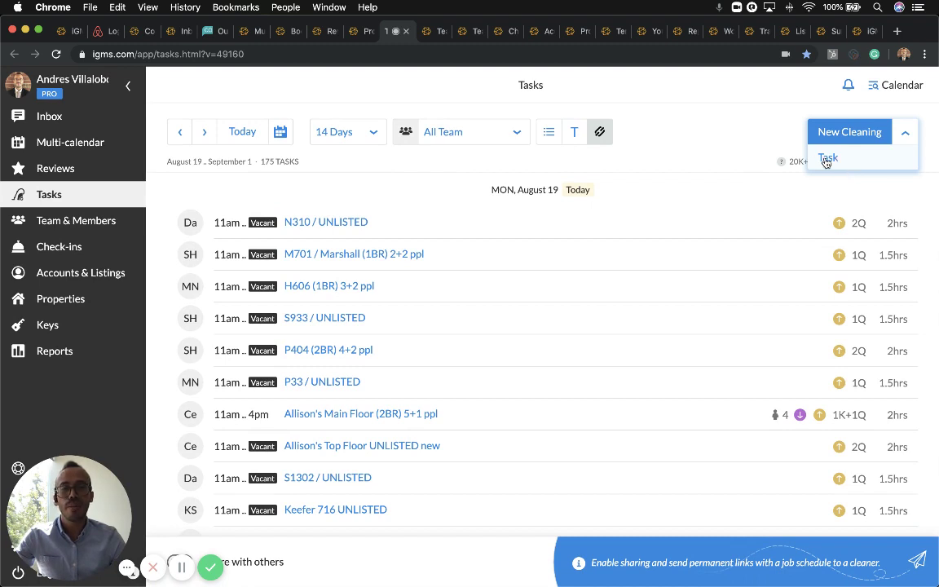
click(827, 159)
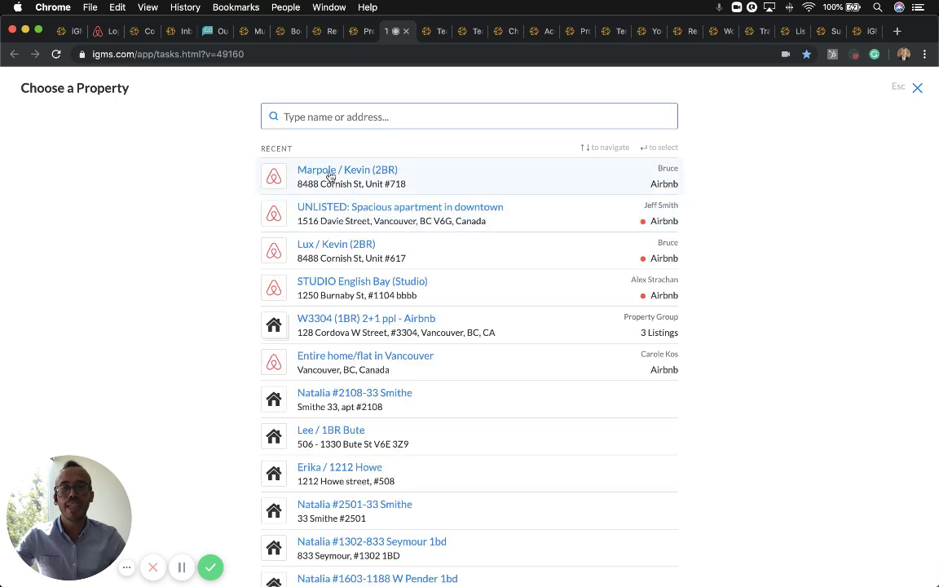
click(354, 185)
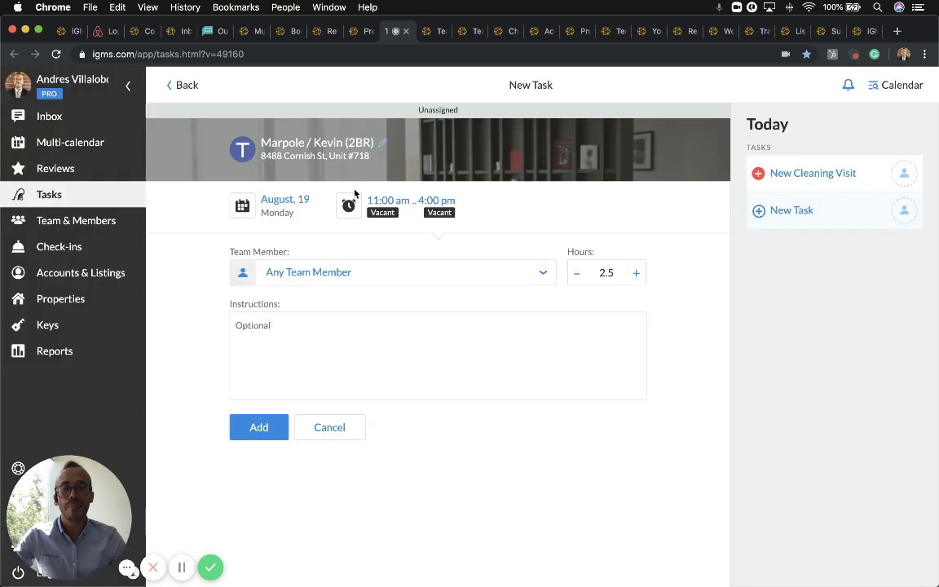
click(285, 201)
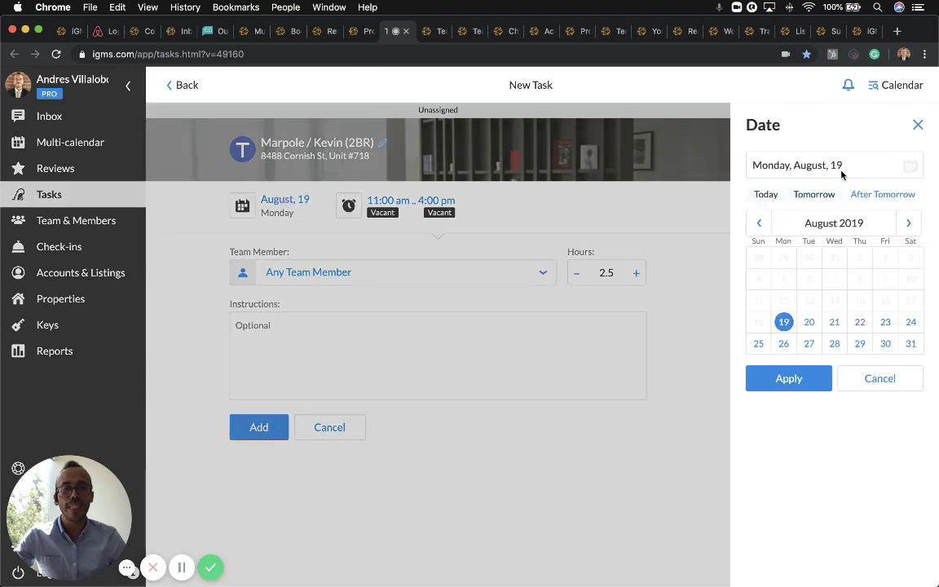
click(904, 380)
click(410, 209)
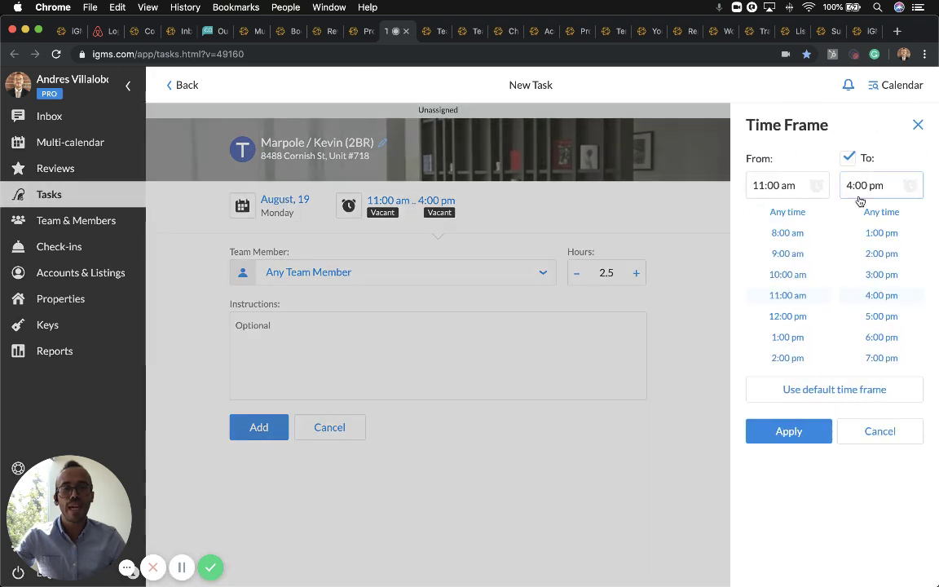
click(882, 442)
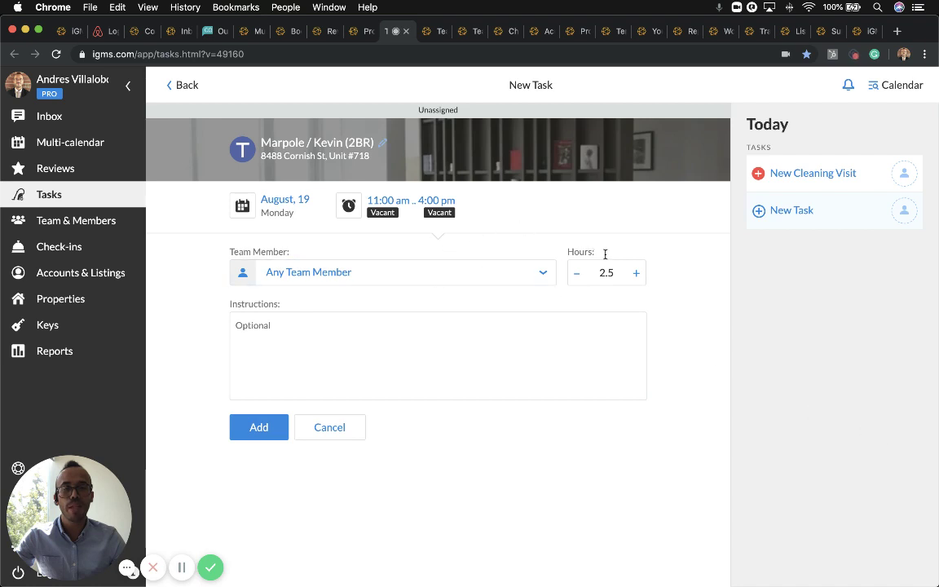
click(537, 274)
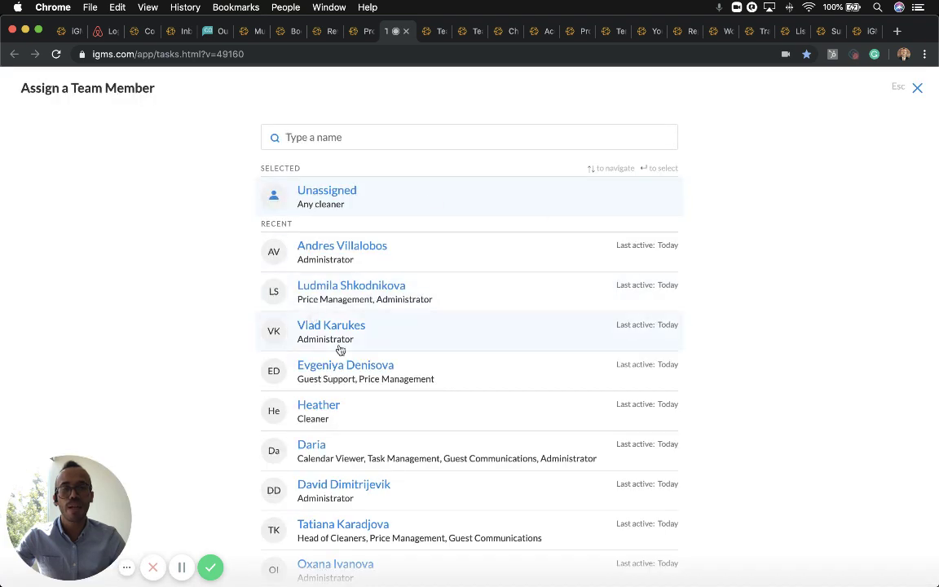
click(917, 87)
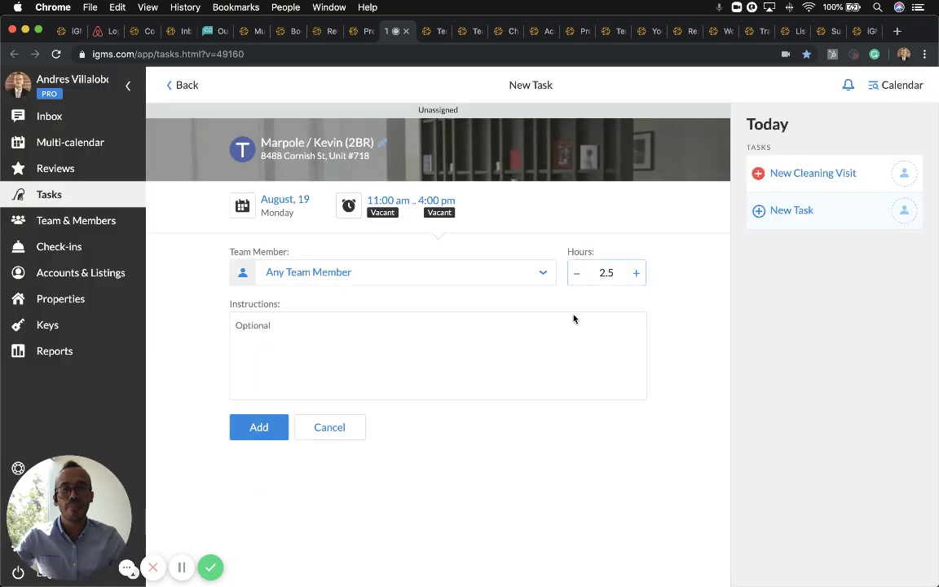
click(332, 427)
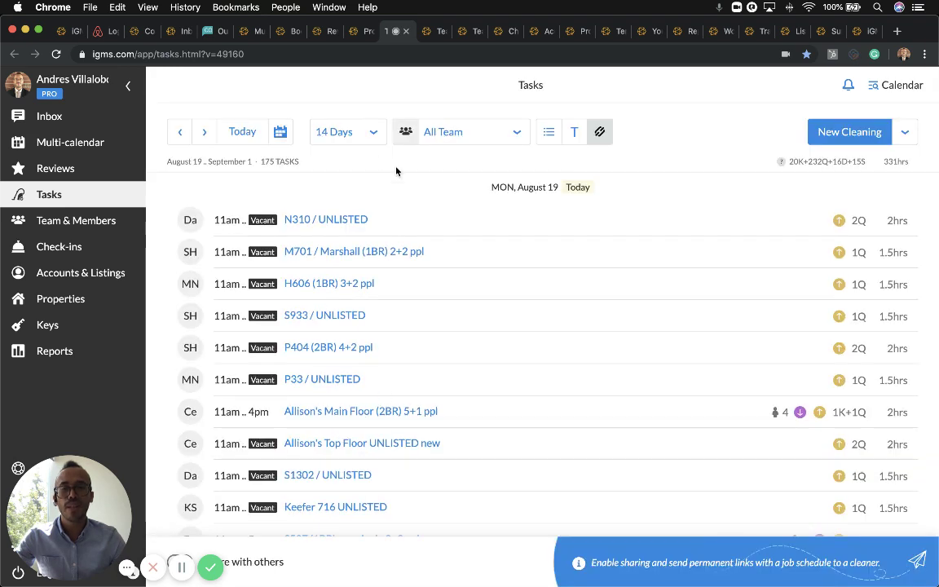
- View the cleaning assignments as plain text again and return to the list view with assignment statuses
click(334, 132)
click(573, 133)
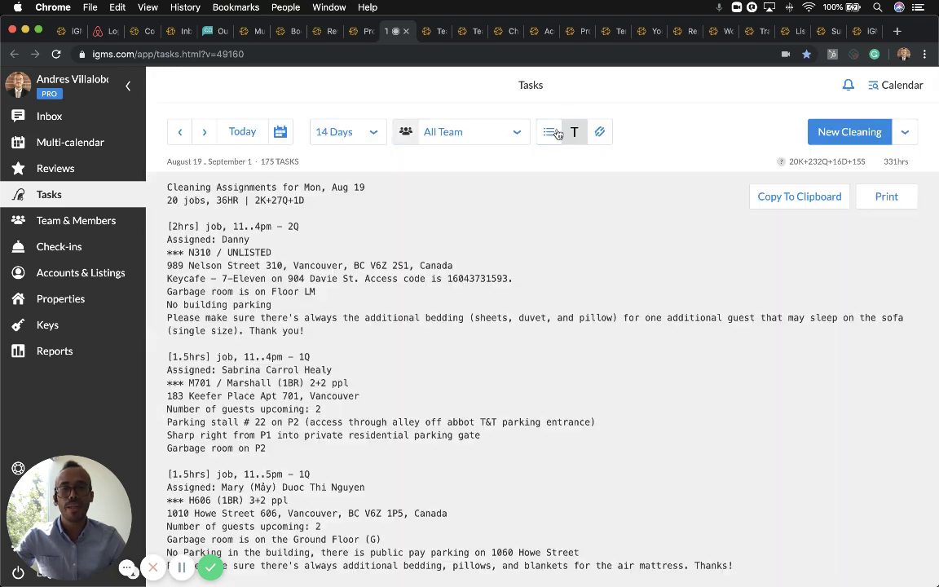
click(557, 133)
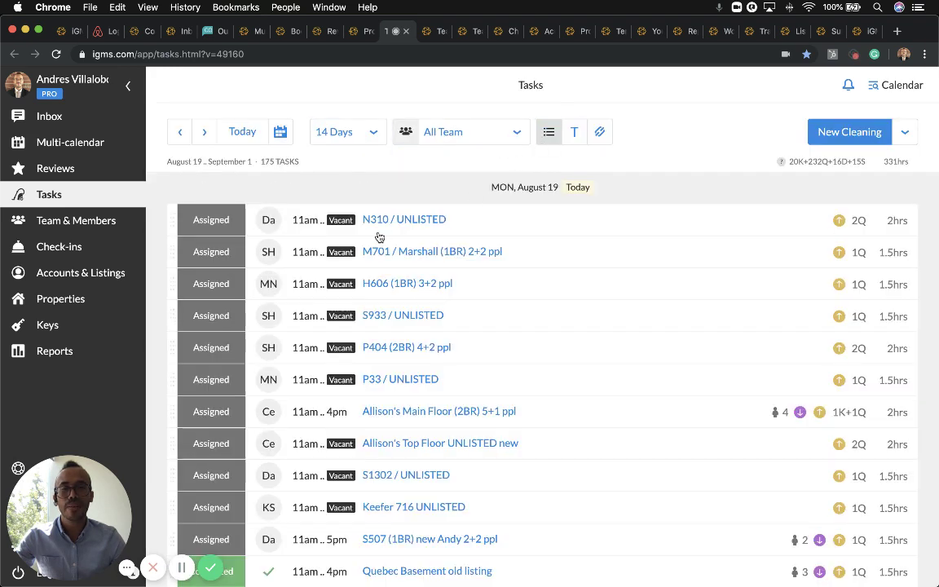
- Move the task list forward to August 21 and inspect the Q1618 (2BR) cleaning visit, leaving without saving
click(205, 133)
click(204, 132)
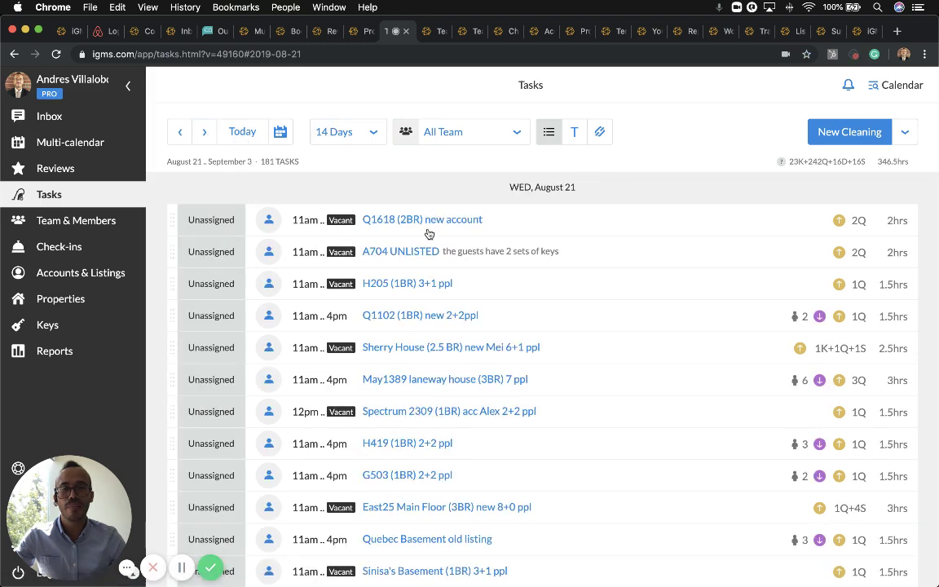
click(429, 234)
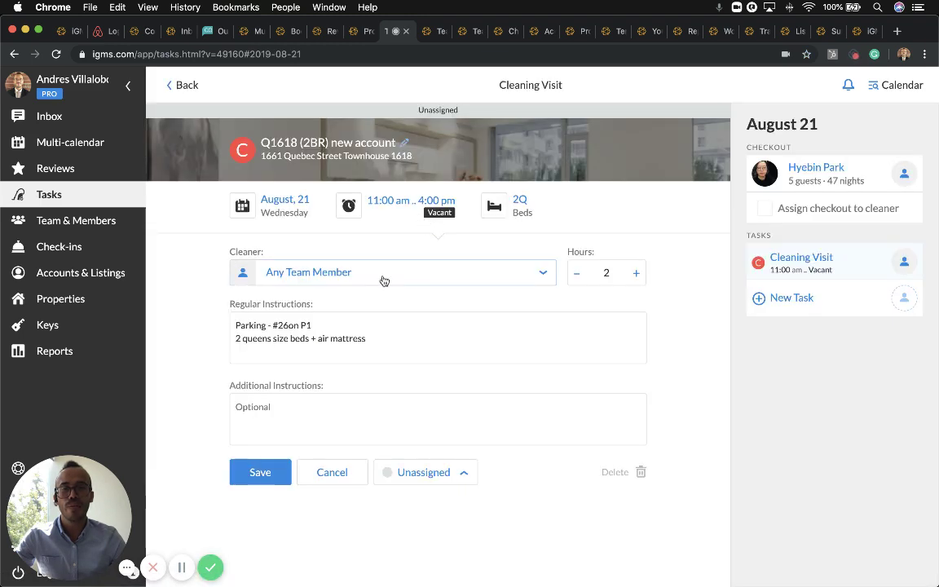
click(339, 470)
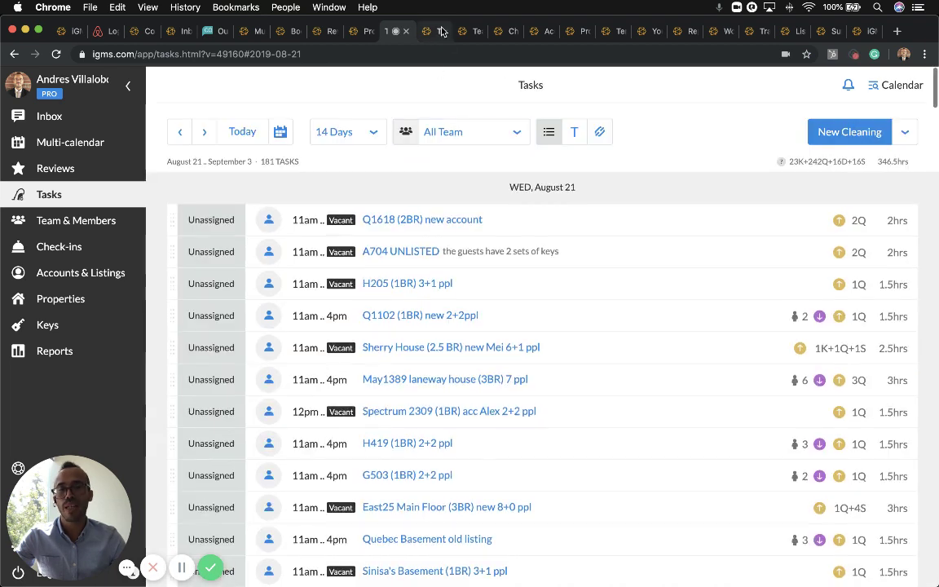
- View the Team page, check the role filter while keeping All Roles, and look through the members as cards
click(437, 32)
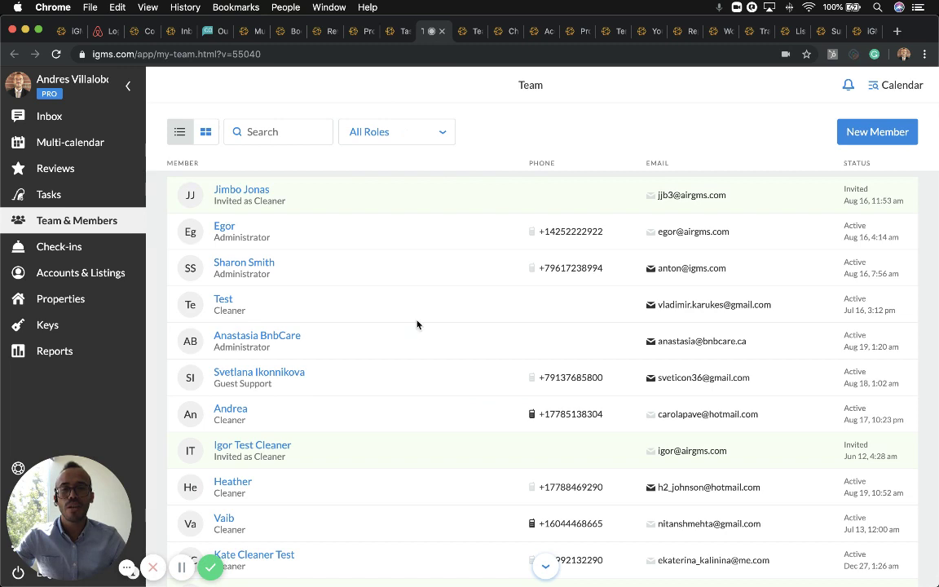
click(382, 129)
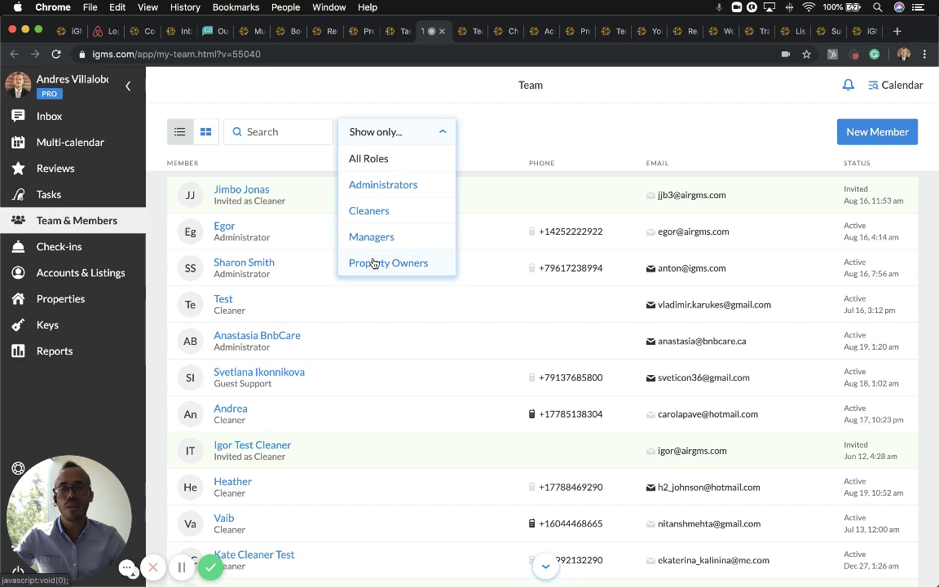
click(359, 143)
click(205, 135)
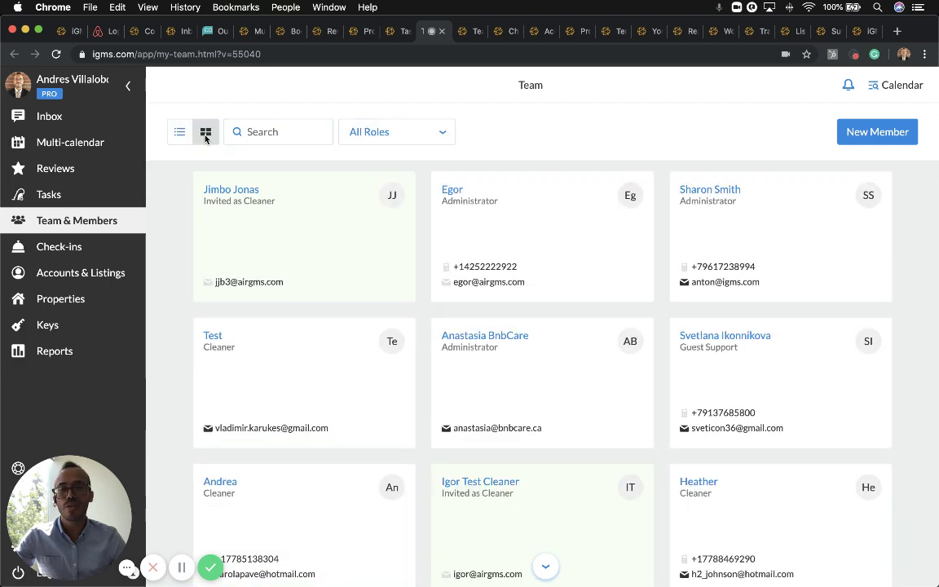
scroll(399, 270, down, 3)
scroll(419, 262, up, 3)
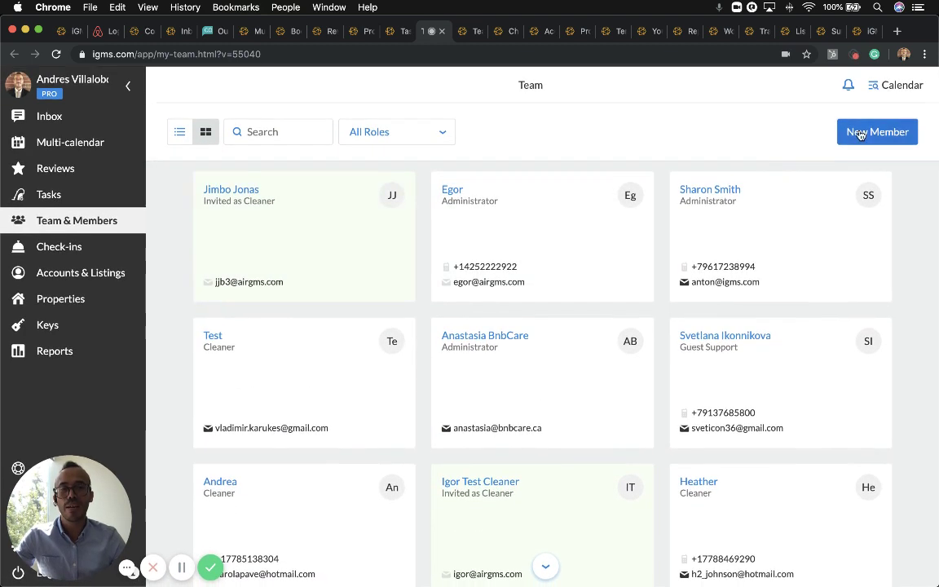
- Inspect the new member form's personal and access settings, and return to the team list without inviting anyone
click(860, 131)
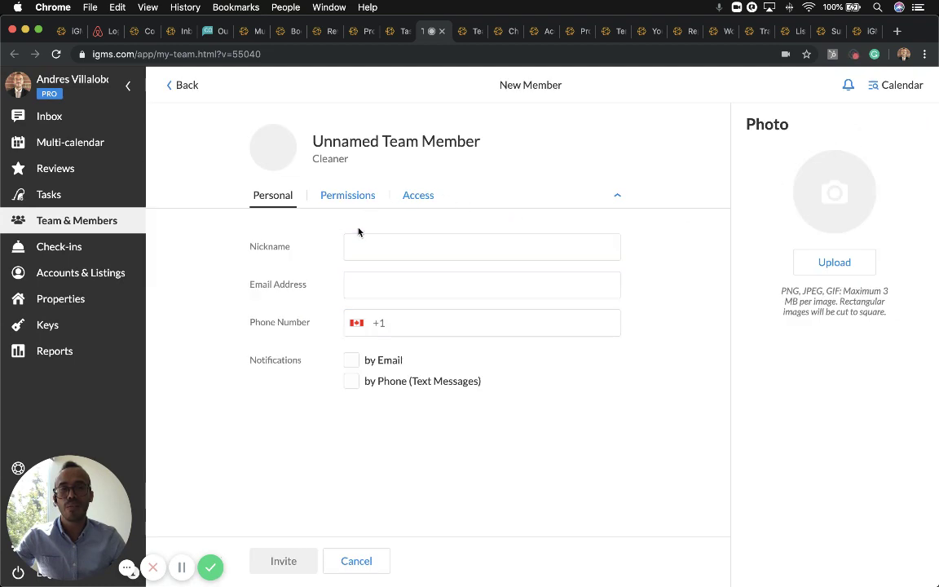
click(414, 195)
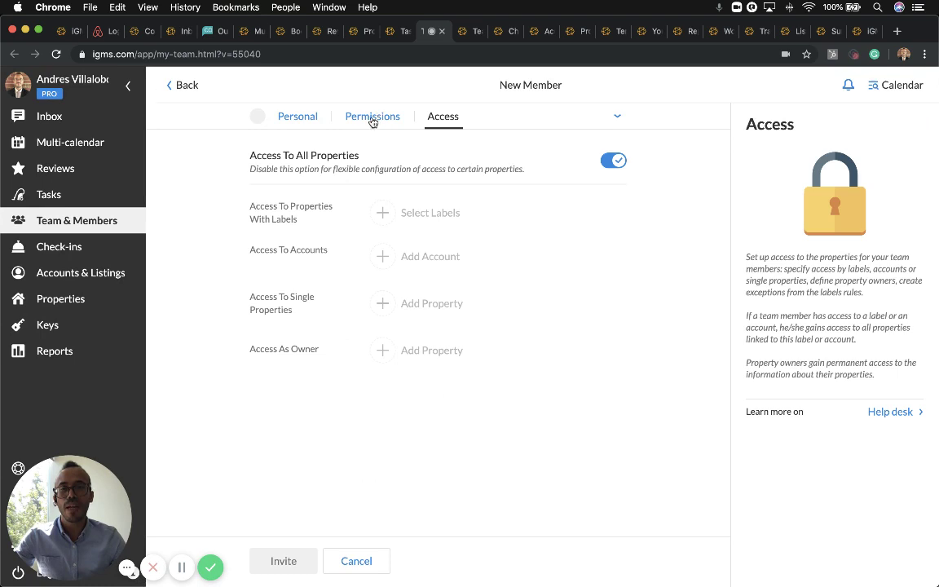
click(293, 116)
click(179, 85)
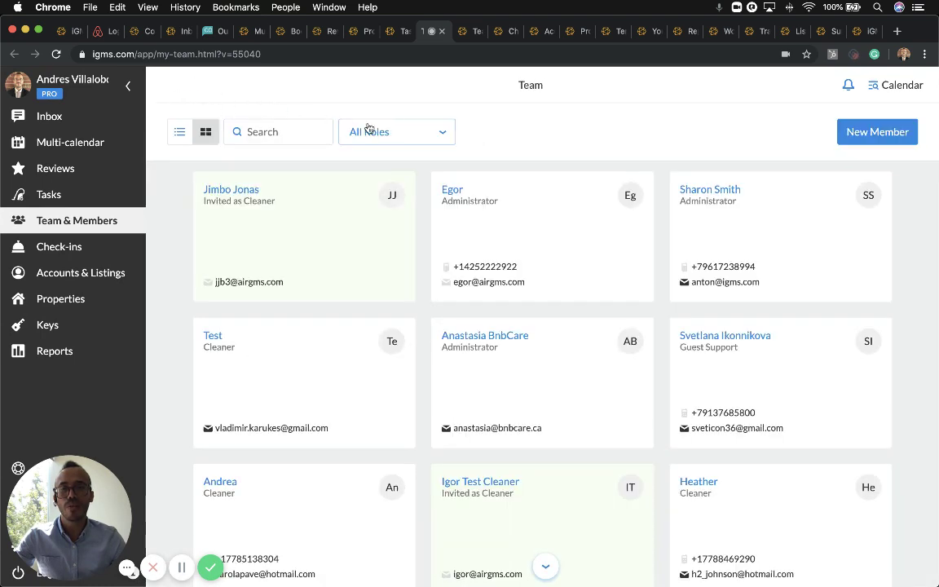
- Review the cleaner's personal details and permissions, switching the Calendar Viewer permission on and back off
click(469, 34)
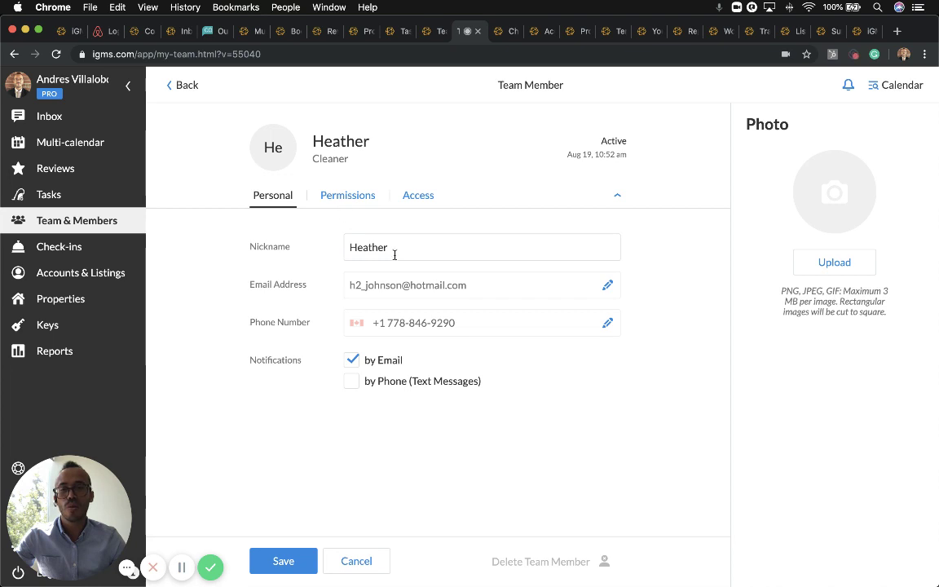
click(434, 251)
click(372, 193)
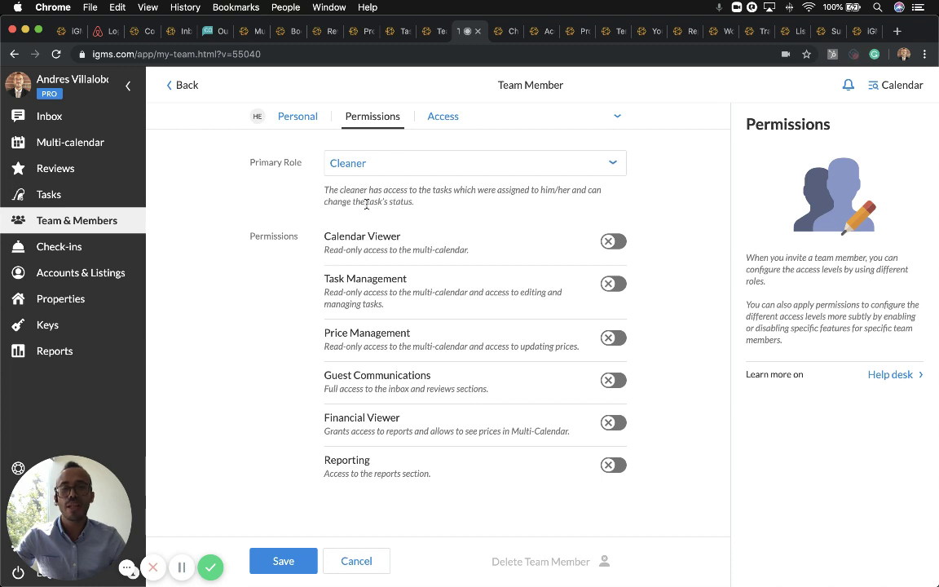
click(610, 242)
click(609, 241)
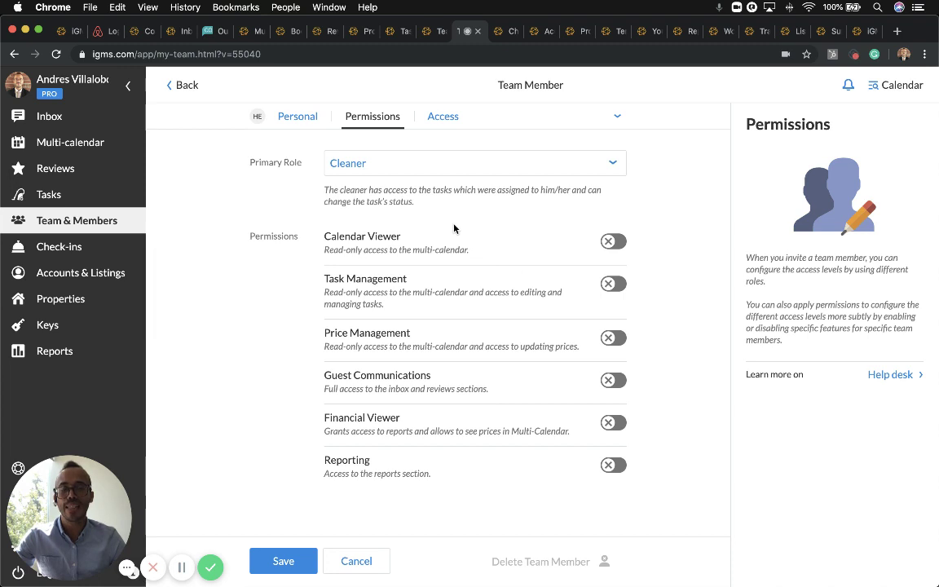
- Review the cleaner's access settings, switching Access To All Properties on and back off, and view the Airbnb accounts available to add
click(441, 120)
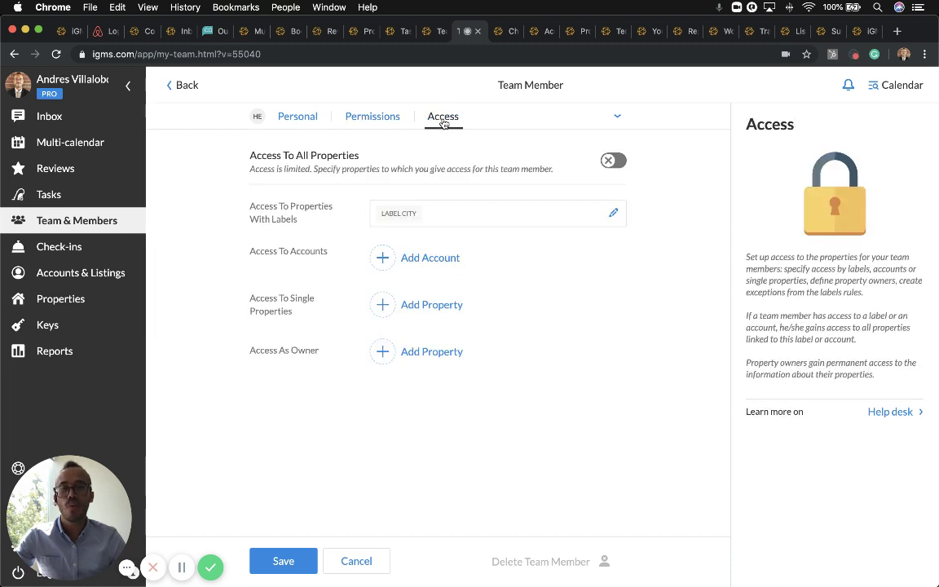
click(616, 162)
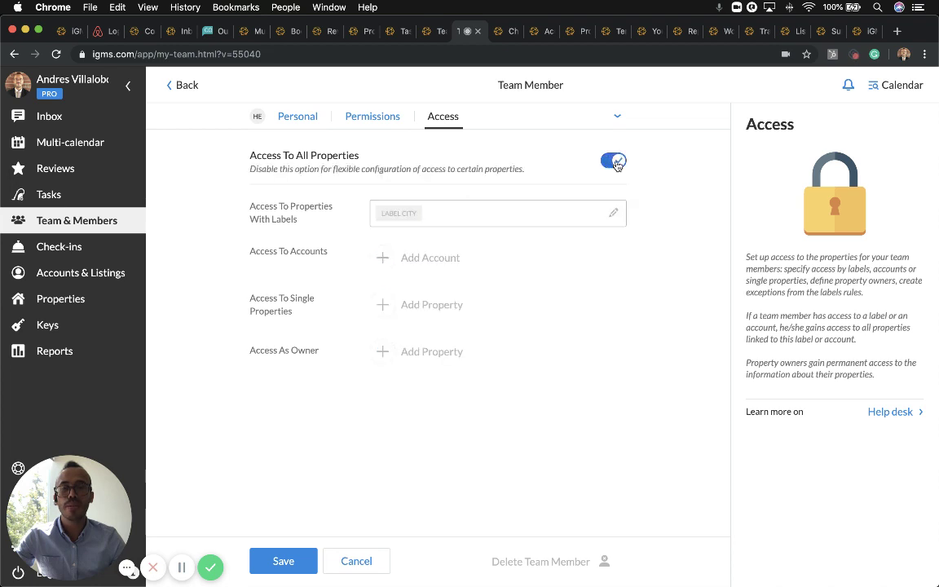
click(616, 162)
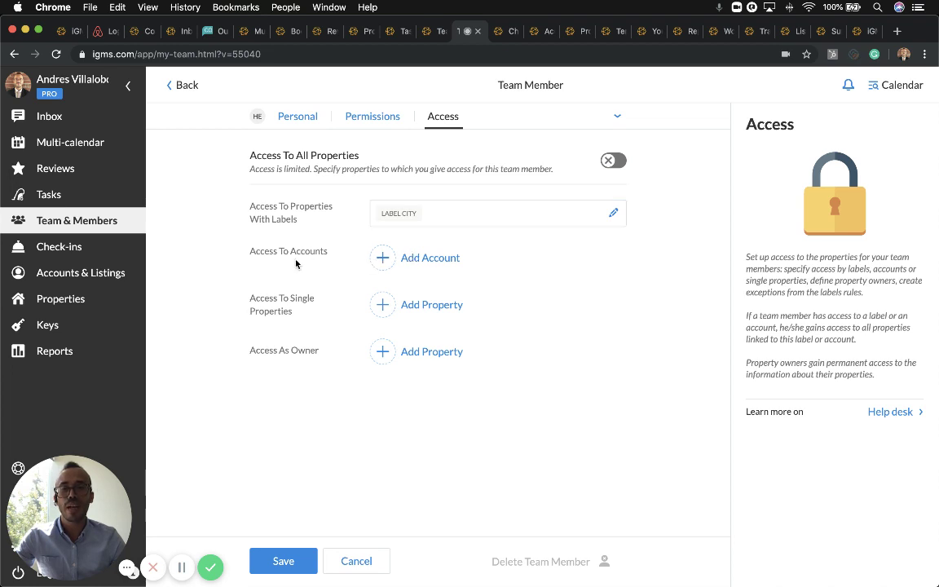
click(398, 265)
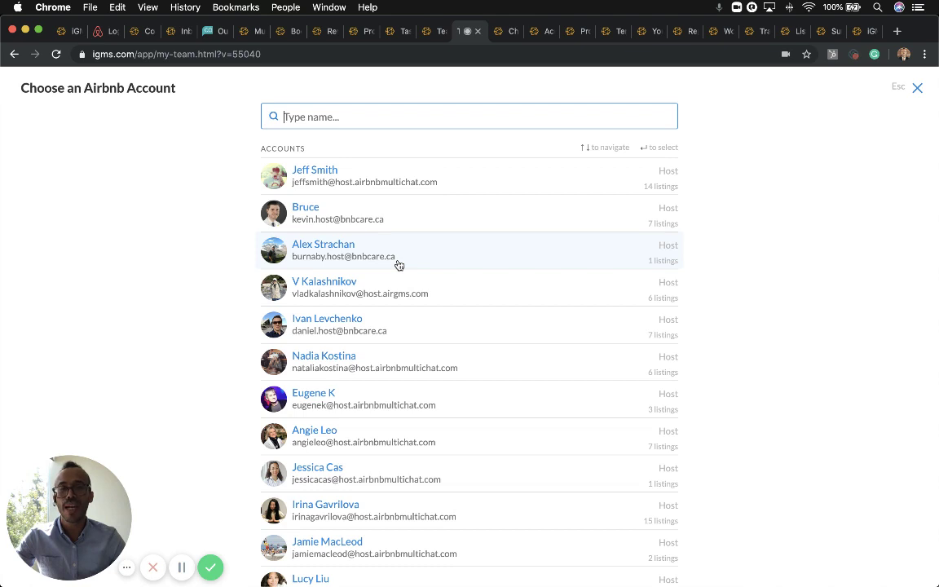
click(918, 87)
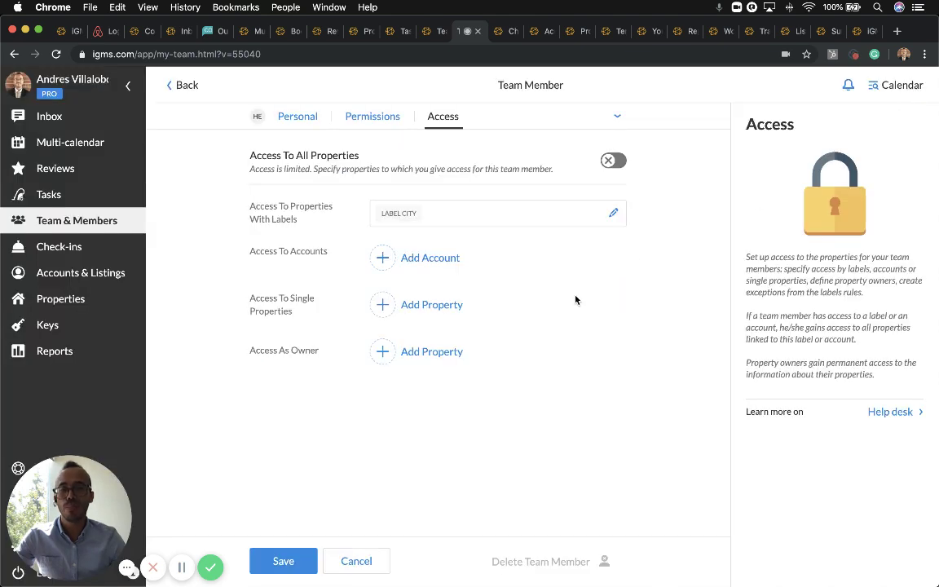
- Give the cleaner access to the single Marpole 2BR property and to one host's Airbnb account
click(424, 307)
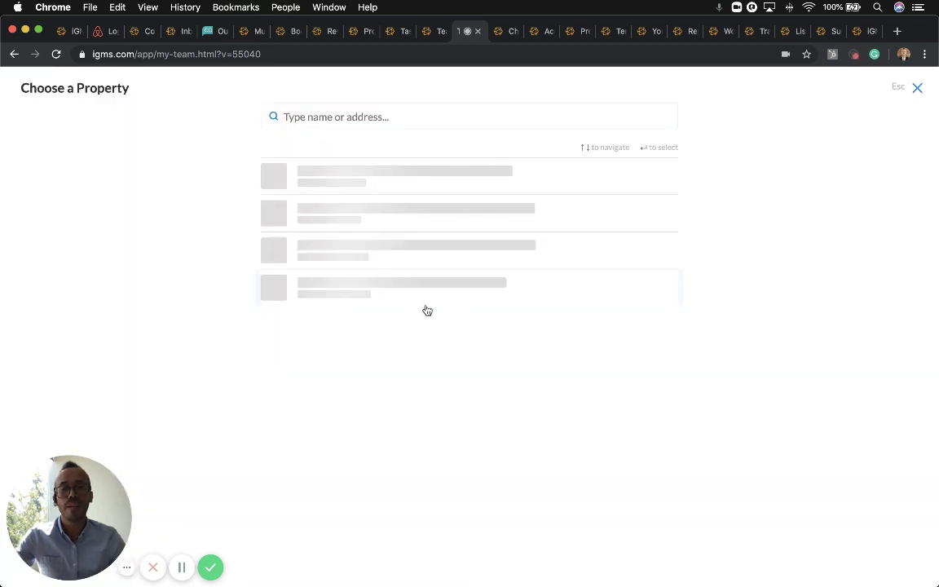
key(Escape)
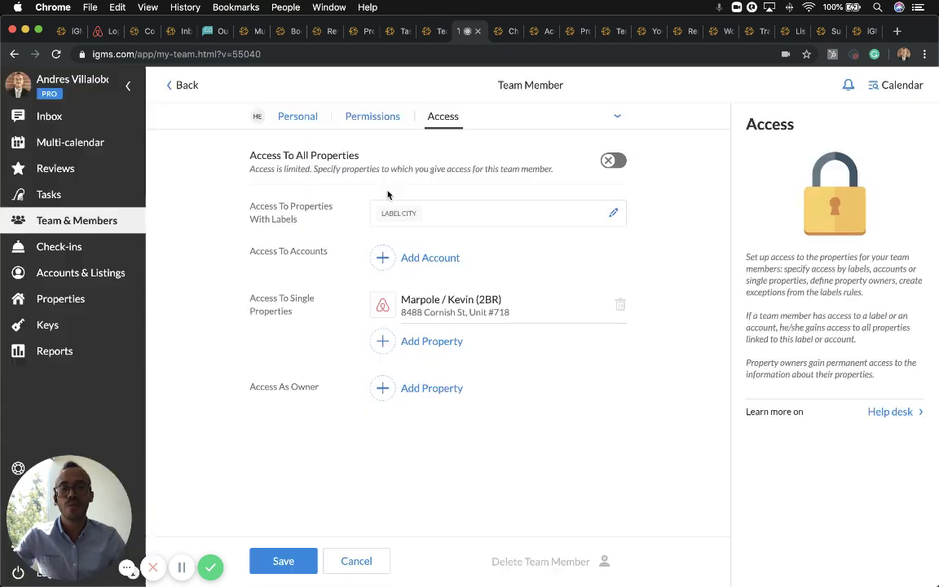
click(426, 256)
click(381, 211)
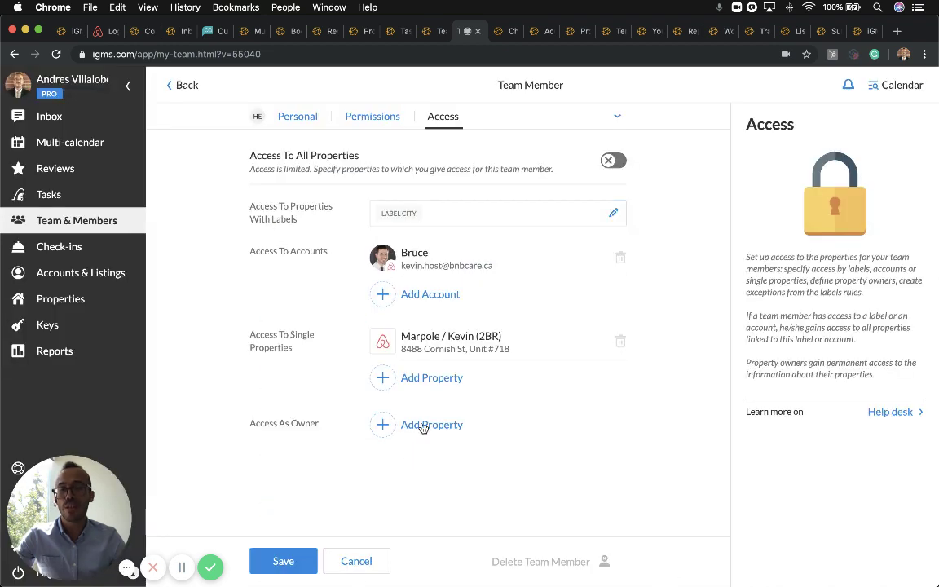
- Open the check-ins schedule, look through its check-outs and check-ins, and limit the view to a single day
click(501, 33)
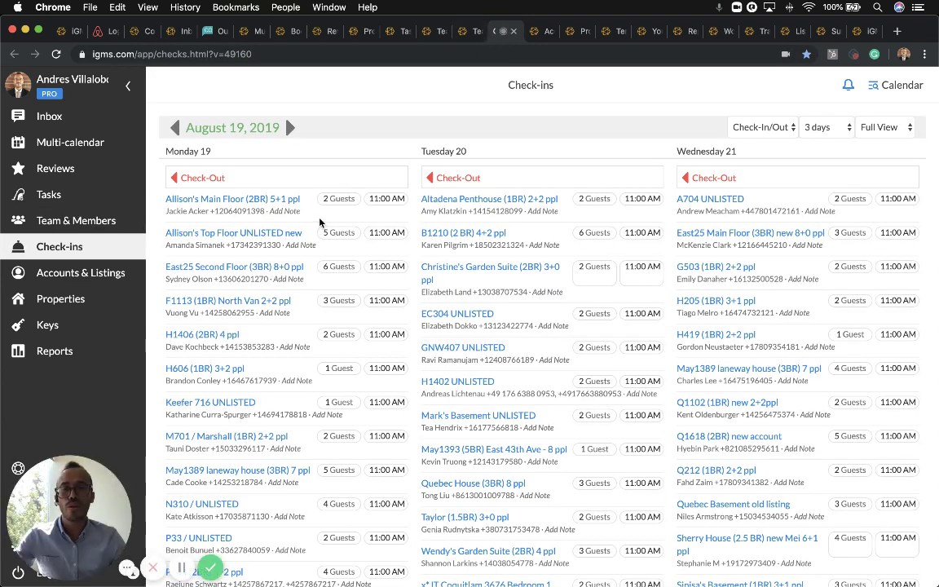
scroll(438, 318, down, 5)
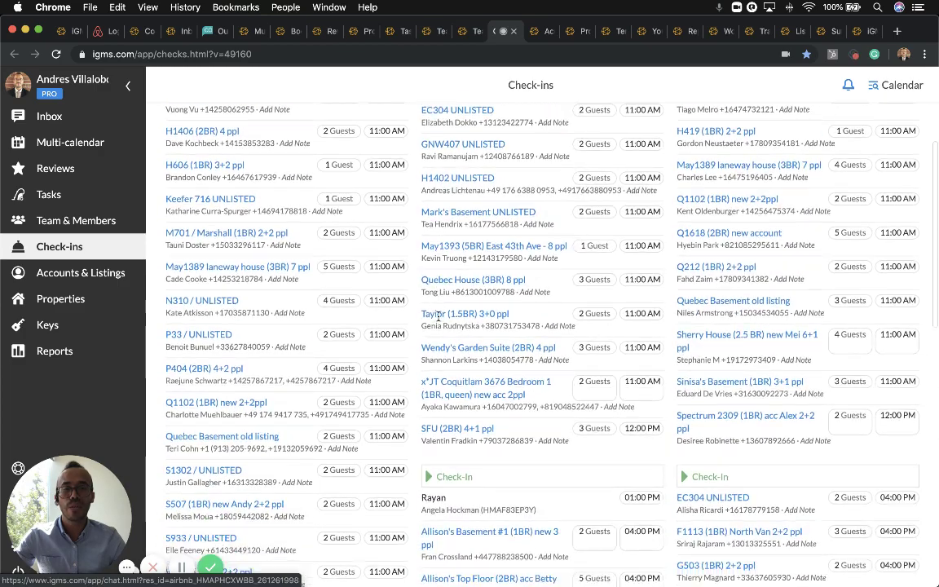
scroll(438, 314, up, 5)
click(825, 127)
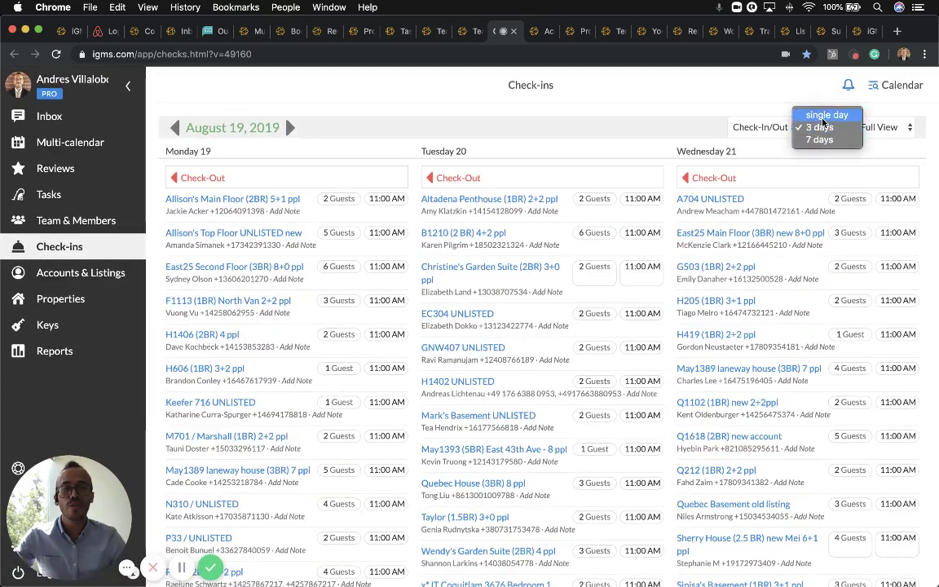
click(819, 115)
- Review the Check-In/Out filter choices without changing them, and set the schedule to Short View
click(793, 128)
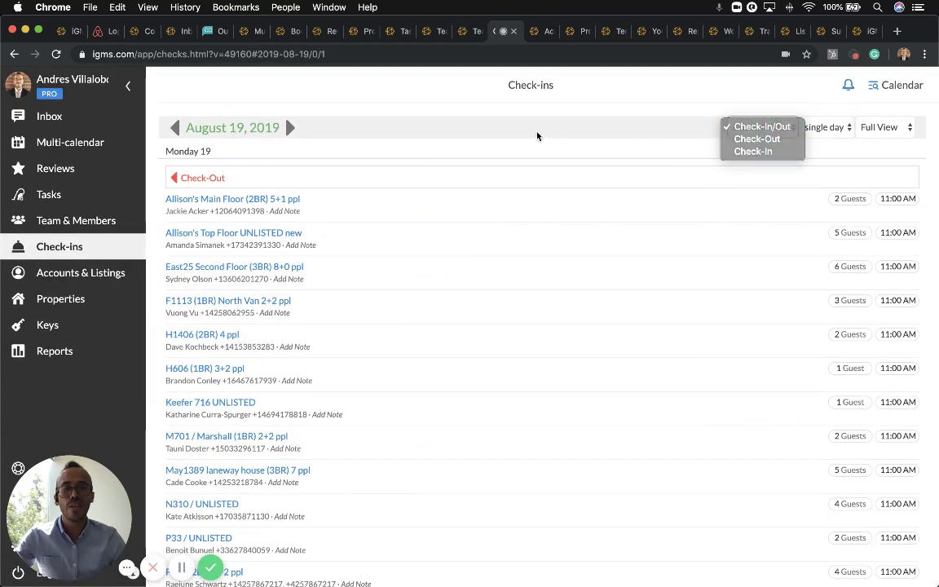
click(536, 135)
scroll(441, 321, down, 1)
scroll(440, 321, up, 1)
click(909, 128)
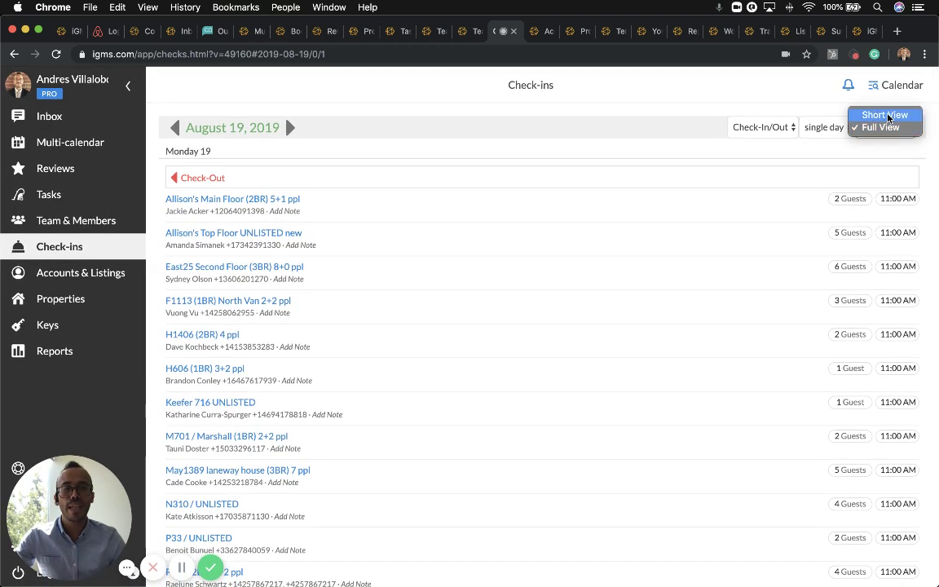
click(871, 57)
click(492, 126)
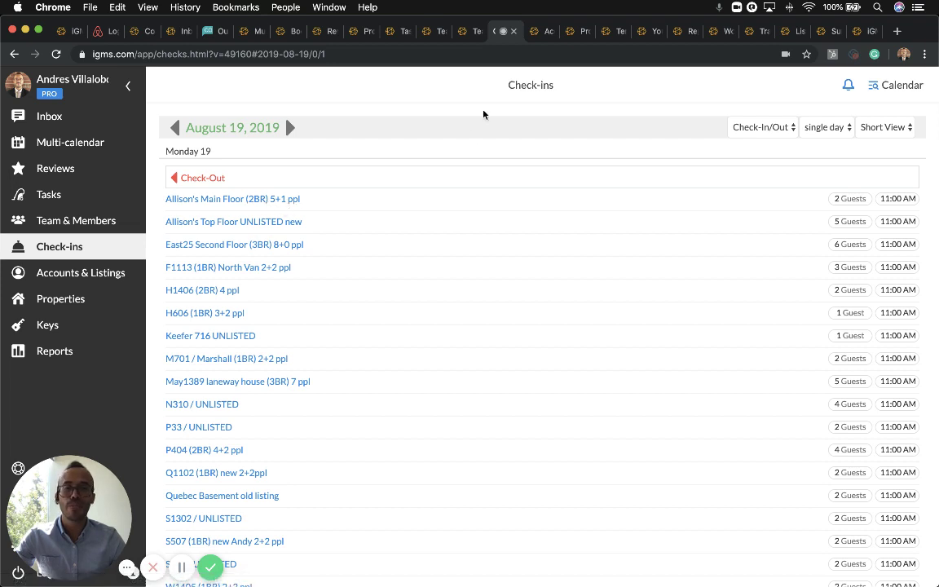
- Open Accounts & Listings, browse all connected accounts' listings, and restrict the display to active listings
click(540, 31)
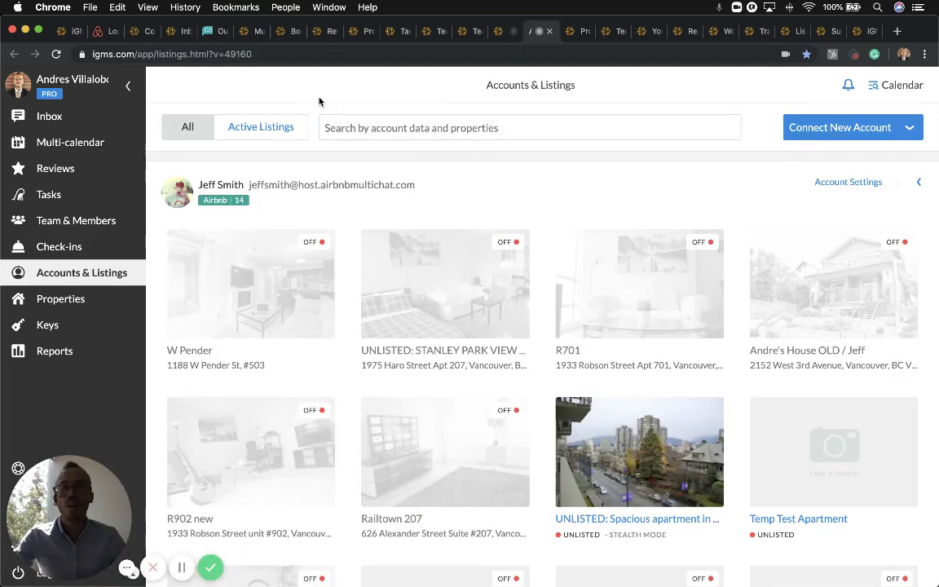
click(273, 136)
click(192, 129)
scroll(250, 185, down, 1)
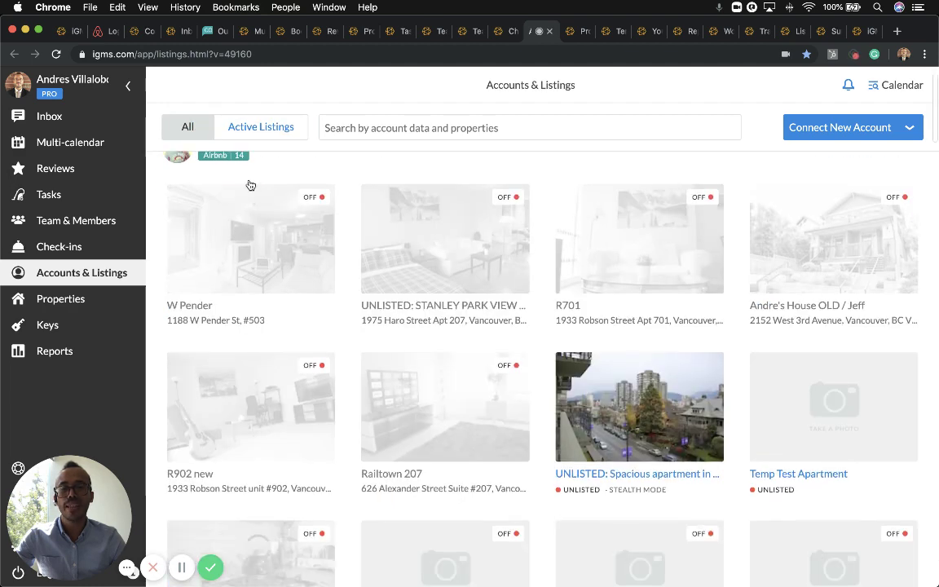
scroll(250, 185, down, 3)
scroll(253, 167, up, 4)
click(260, 131)
- Search the active listings for 3304 and look over the matching listings on each account
click(413, 120)
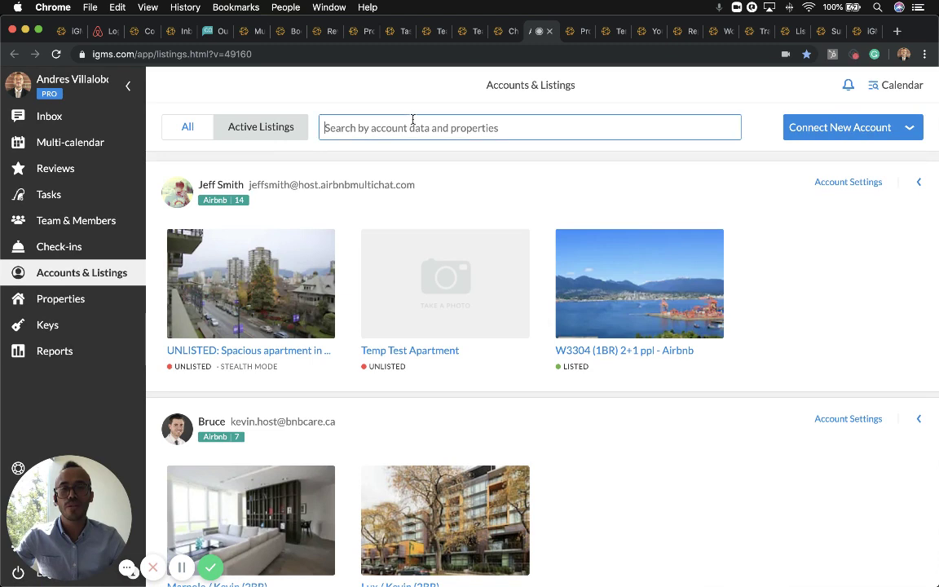
text(330)
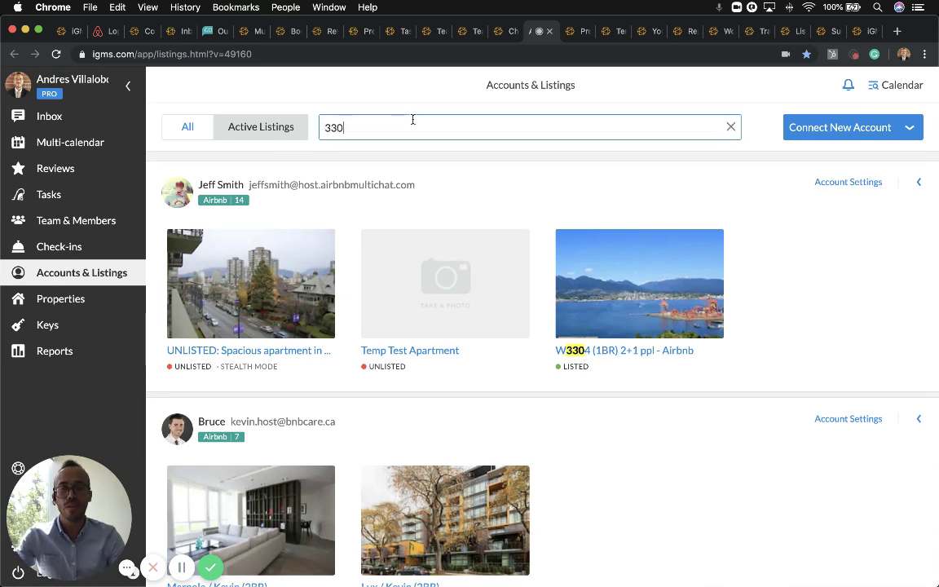
text(4)
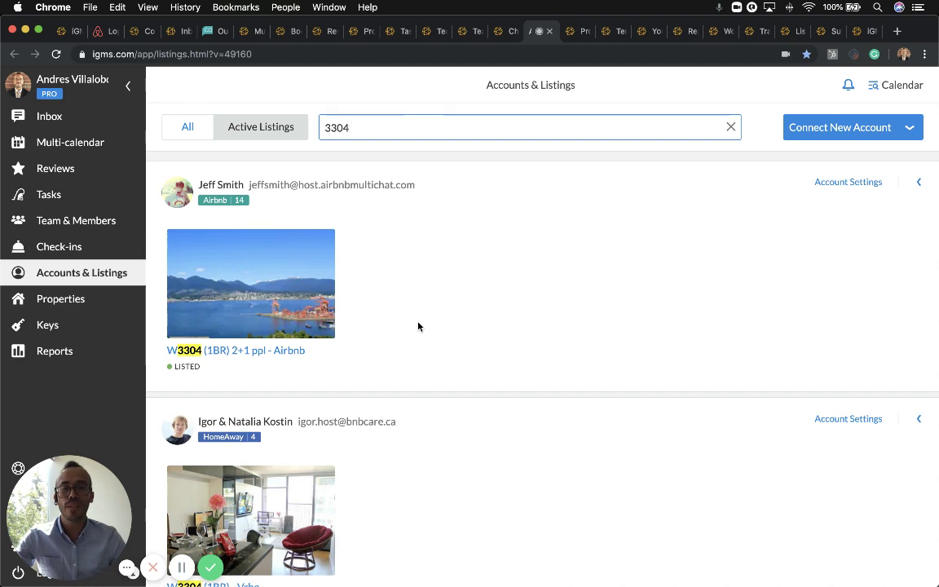
scroll(417, 325, down, 2)
scroll(379, 277, up, 2)
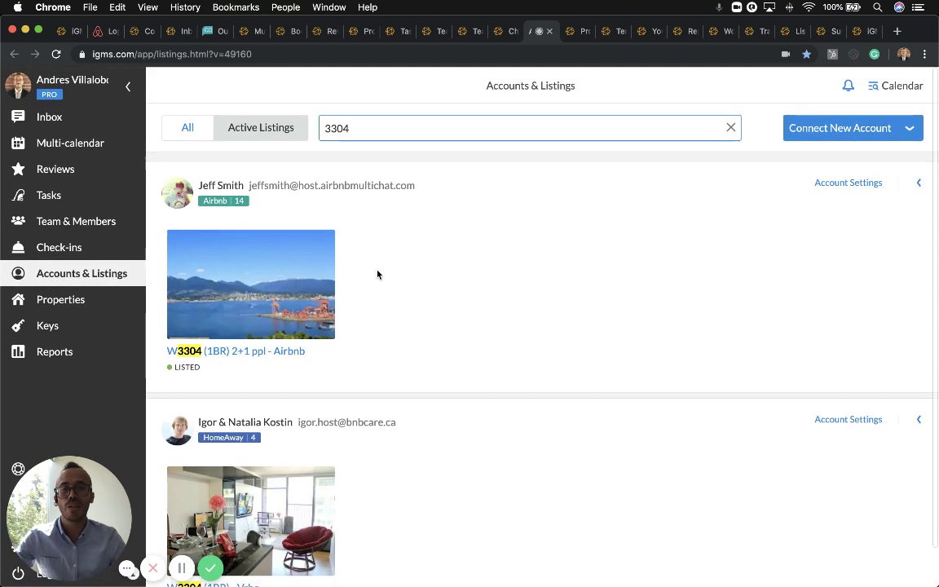
- Compare all listings with only the active ones for the 3304 search, and view the channels offered for connecting a new account
click(198, 130)
click(405, 134)
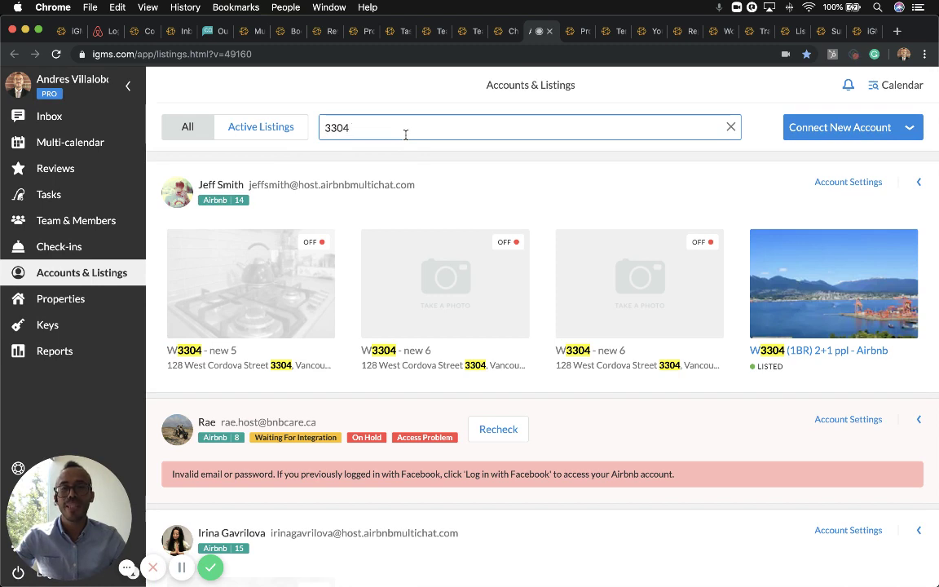
click(262, 130)
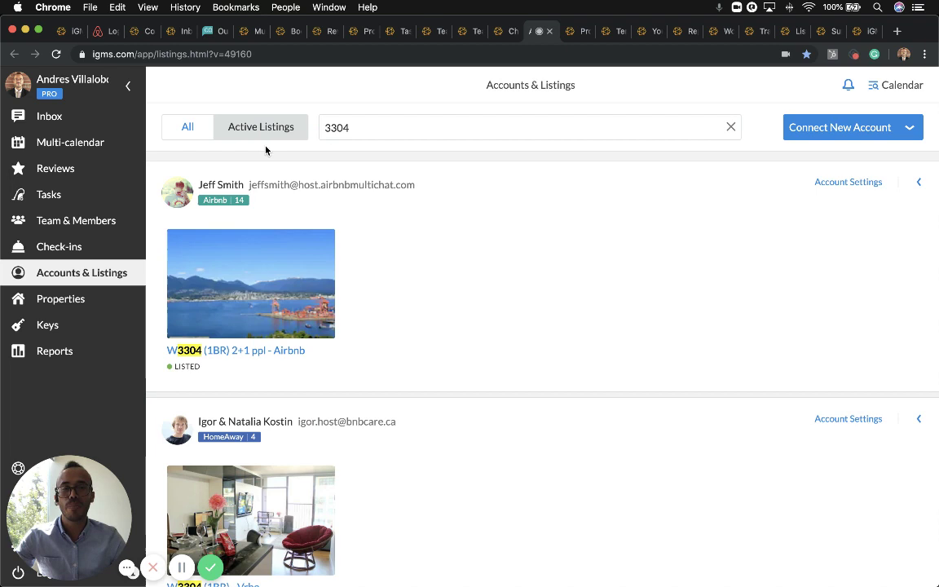
click(823, 135)
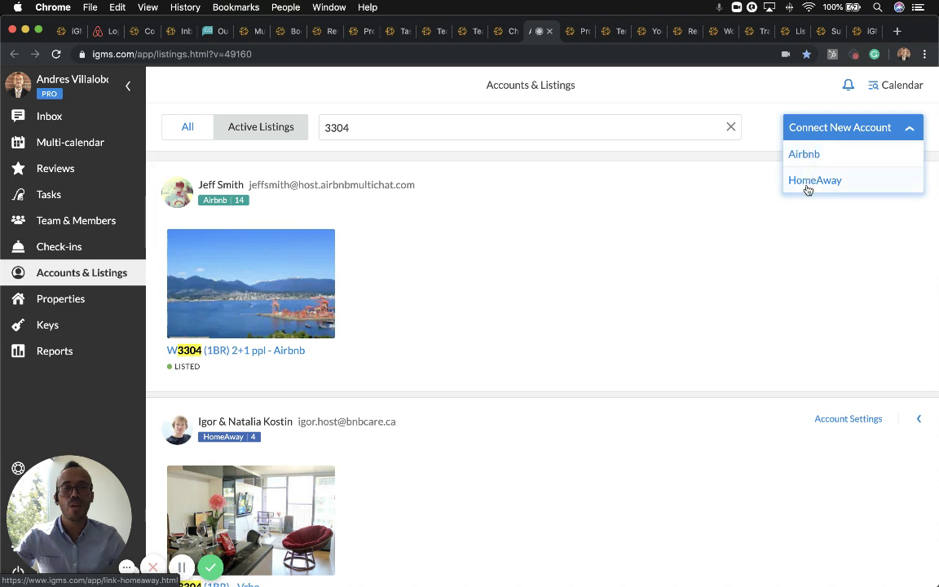
click(723, 173)
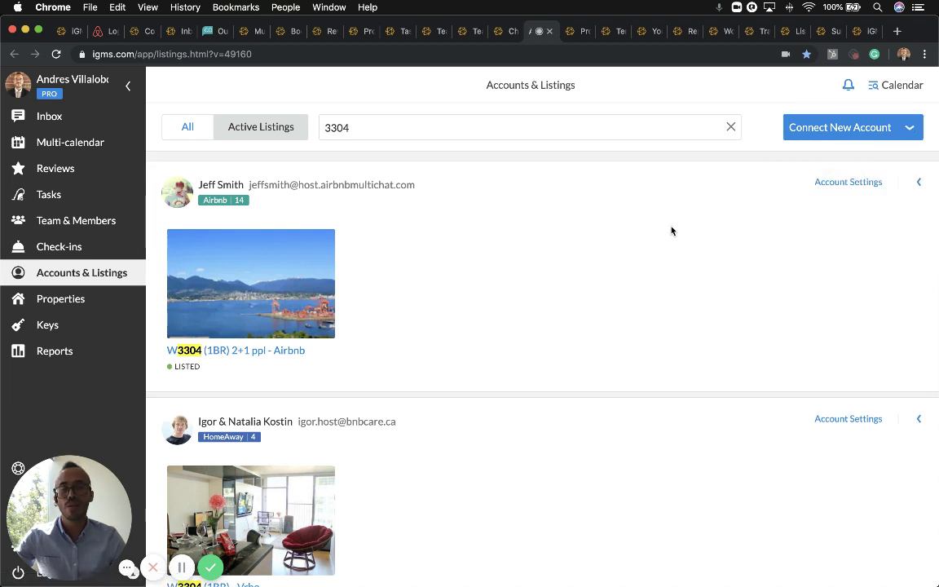
- Search the properties for 3304 and open the W3304 (1BR) 2+1 ppl - Airbnb property in the editor
click(579, 33)
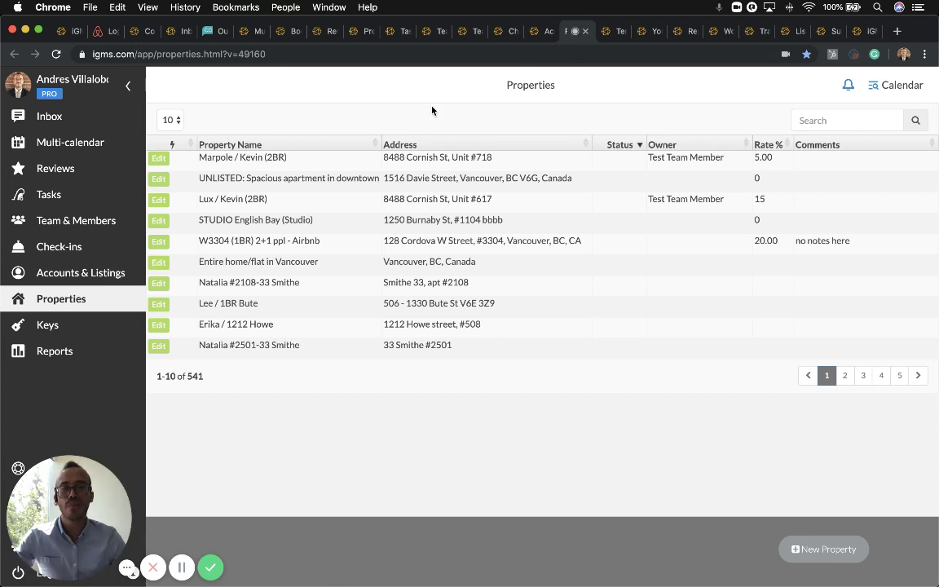
click(830, 122)
text(3304)
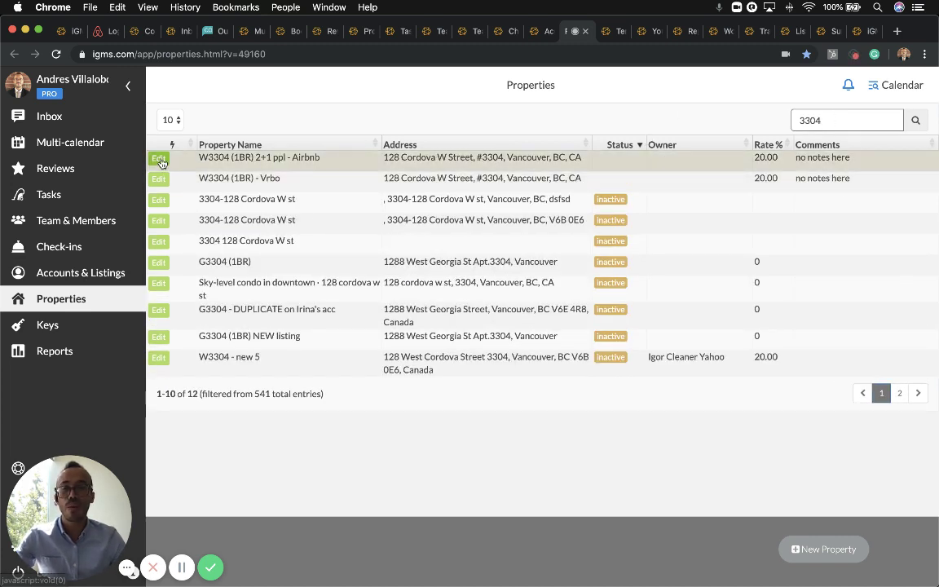
click(159, 160)
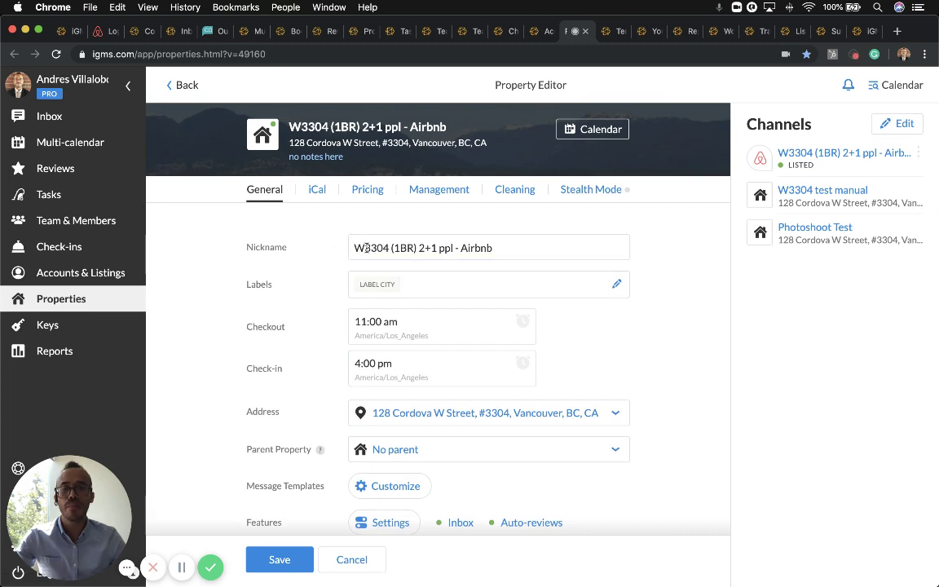
click(514, 247)
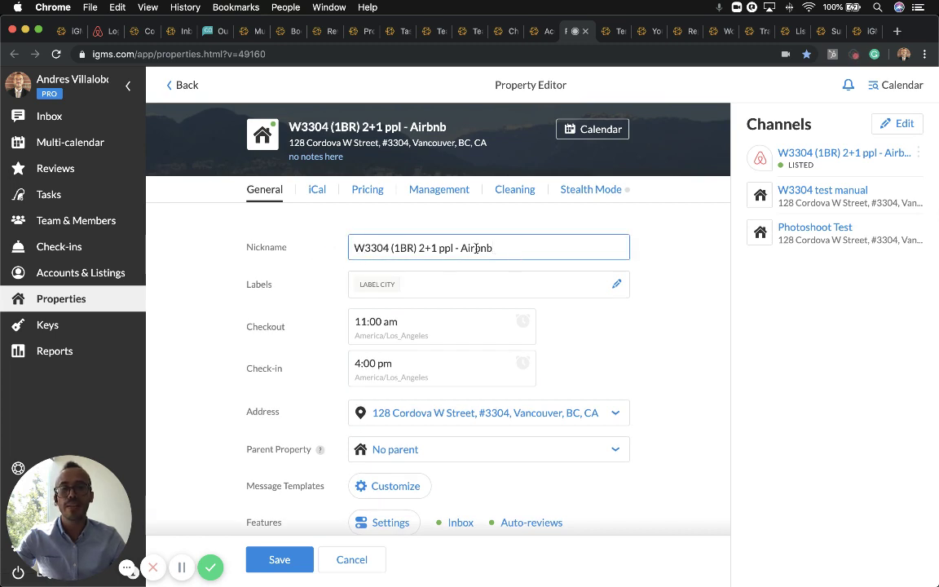
- Add the W3304 (1BR) - Vrbo property to this property's channels and confirm saving the merged group
click(901, 124)
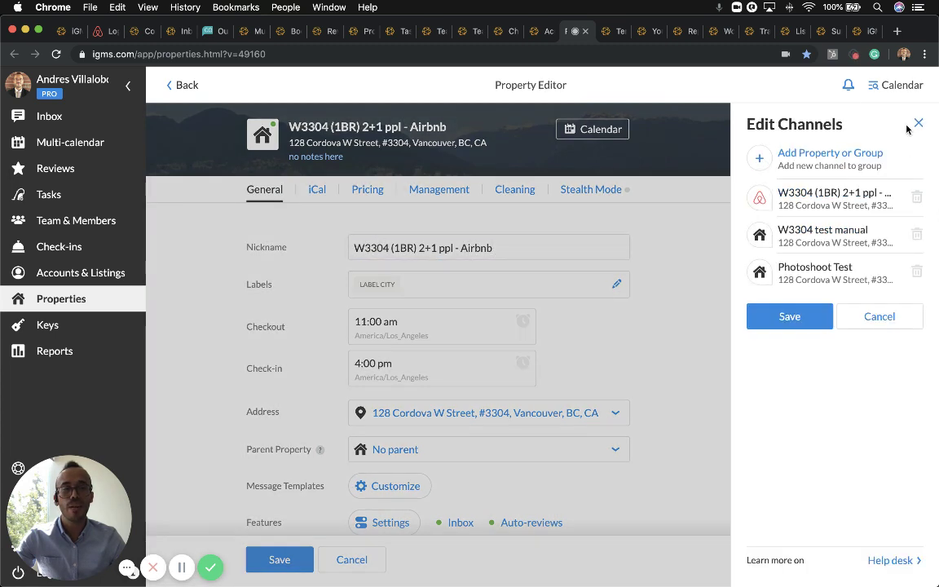
click(810, 158)
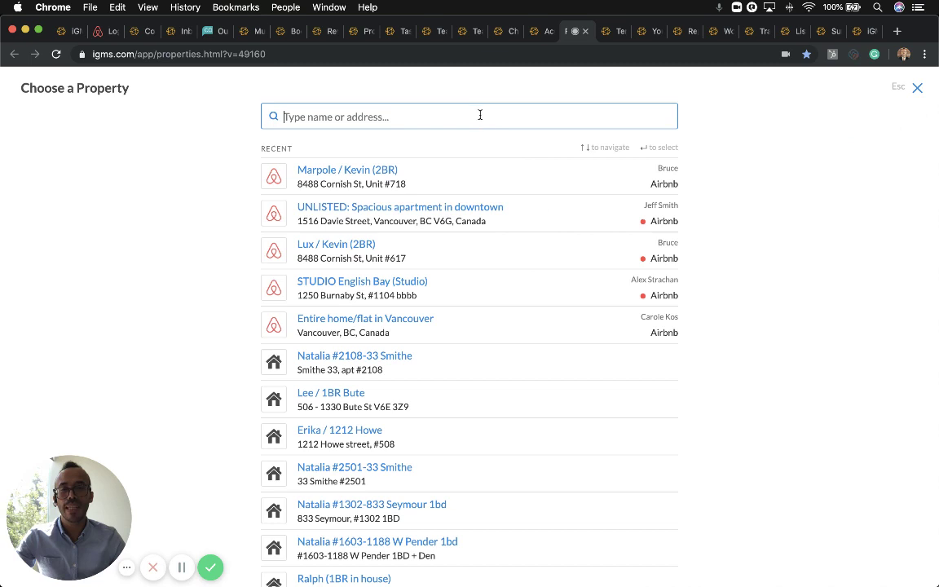
text(3304)
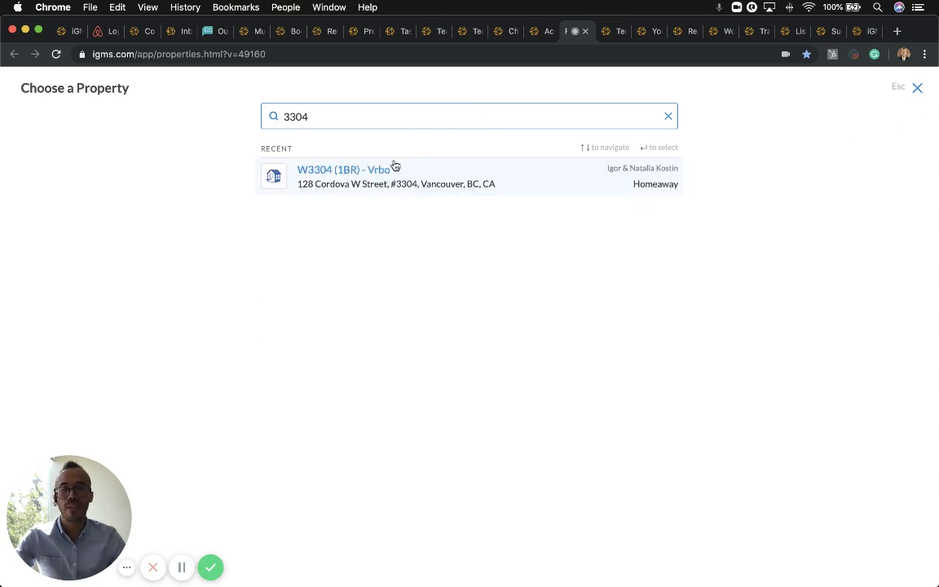
click(394, 167)
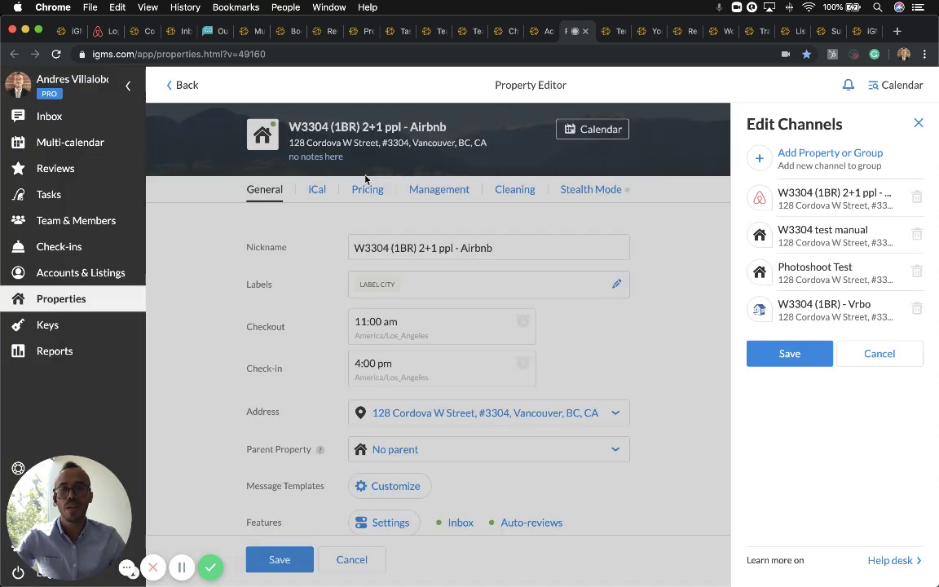
click(784, 355)
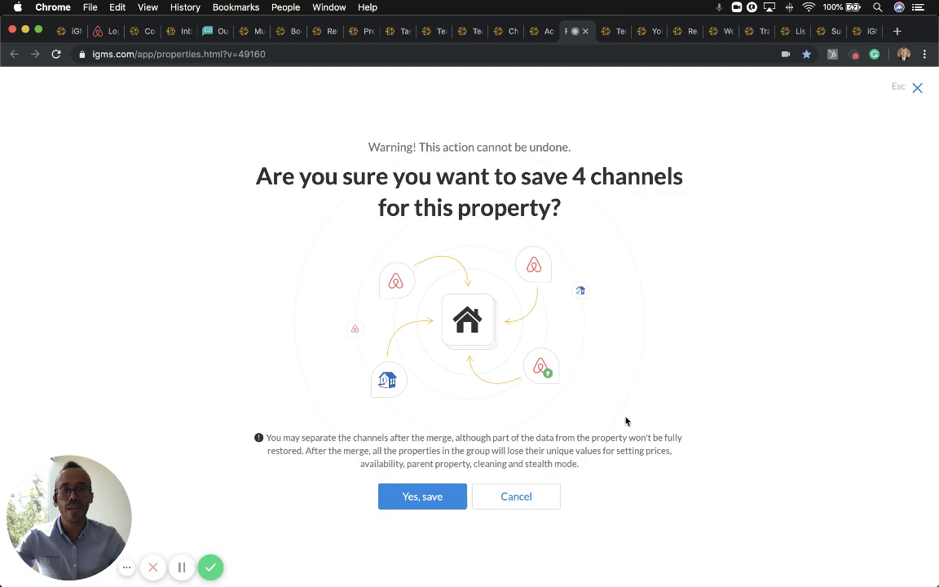
click(437, 497)
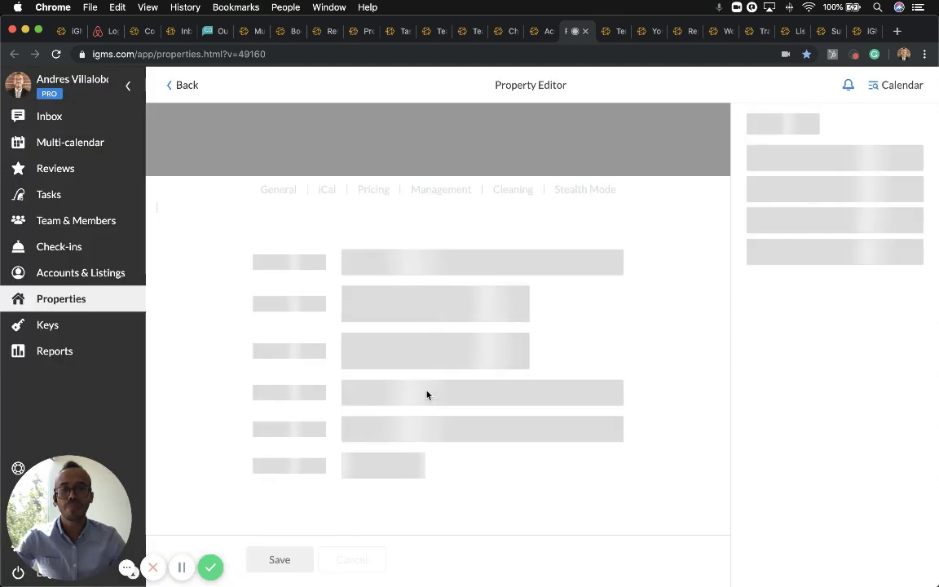
scroll(587, 108, down, 1)
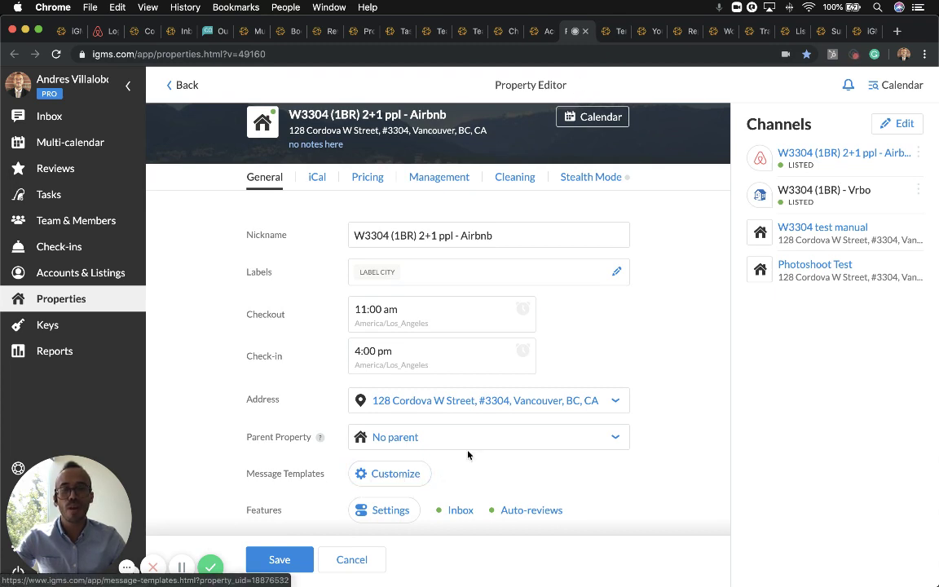
- Make the new message template available only for the W3304 (1BR) 2+1 ppl - Airbnb property and enable automation
click(611, 31)
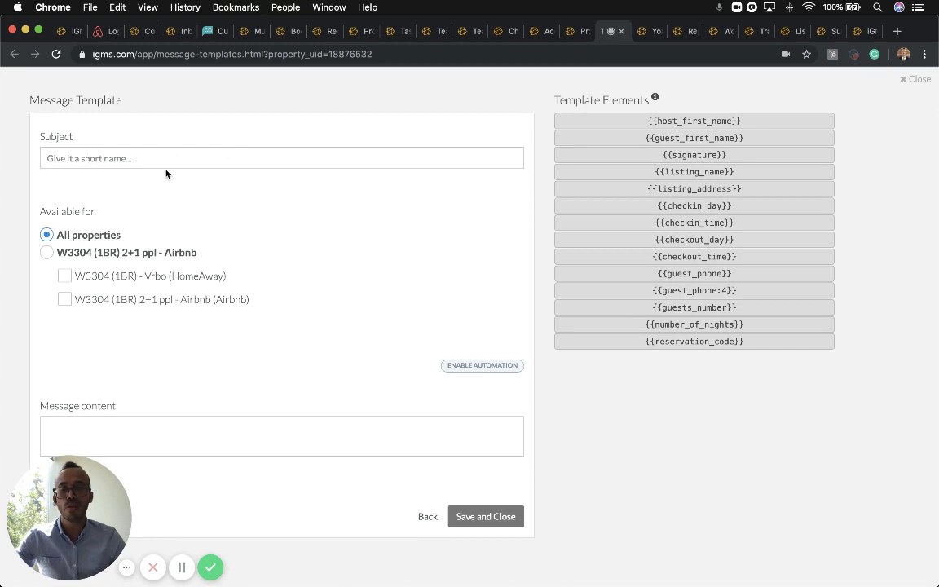
click(47, 253)
click(443, 366)
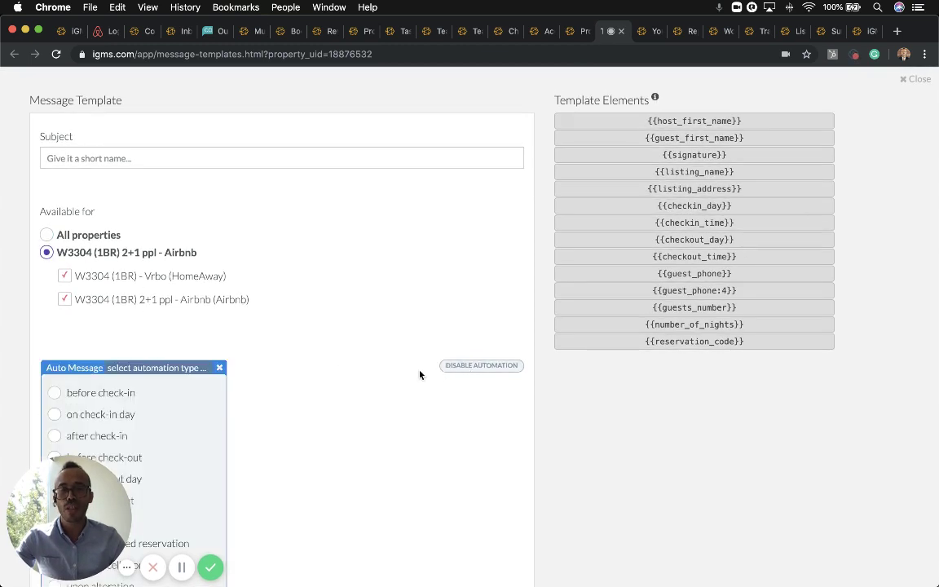
- Examine the automation types for the auto message and the template elements that can be inserted
scroll(420, 374, down, 5)
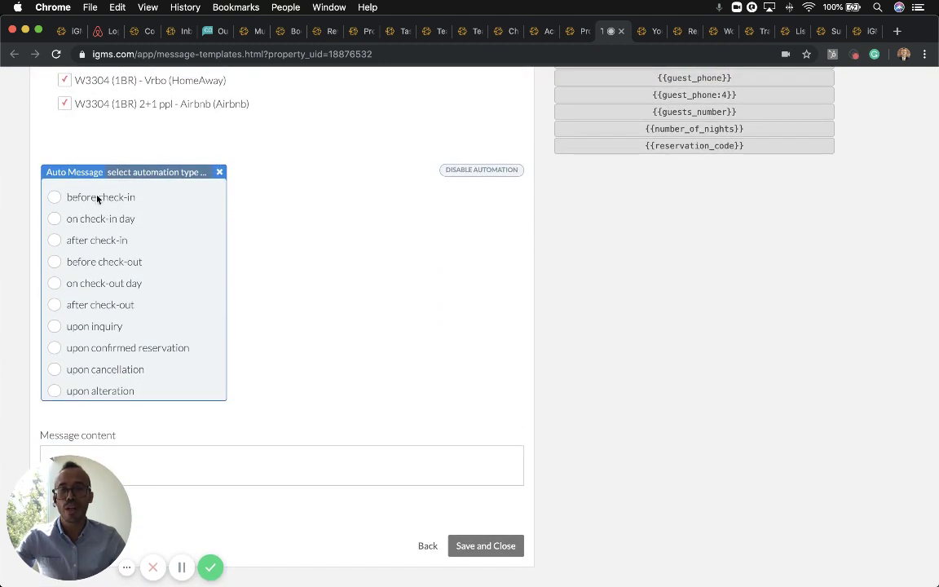
click(98, 198)
click(96, 197)
click(126, 174)
click(126, 175)
scroll(248, 344, up, 5)
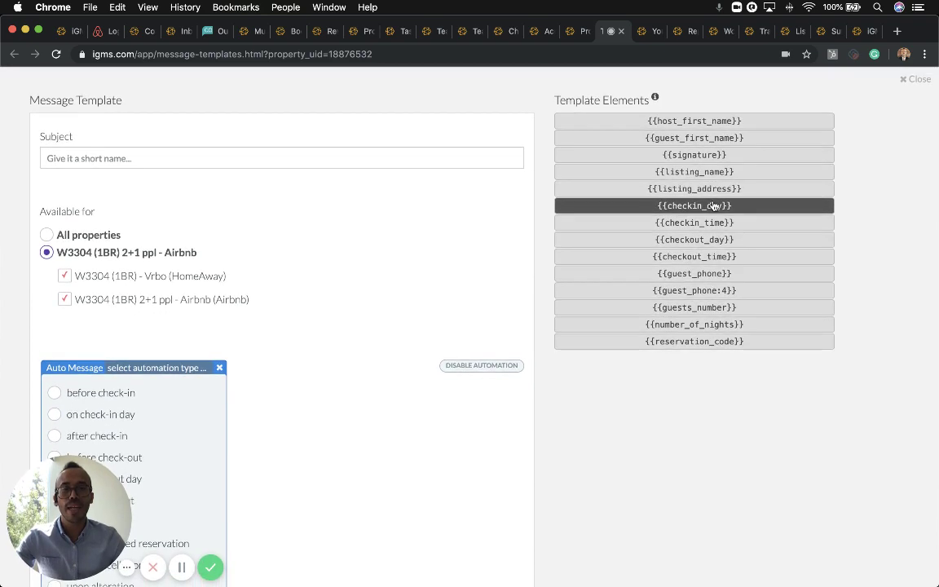
scroll(685, 175, down, 5)
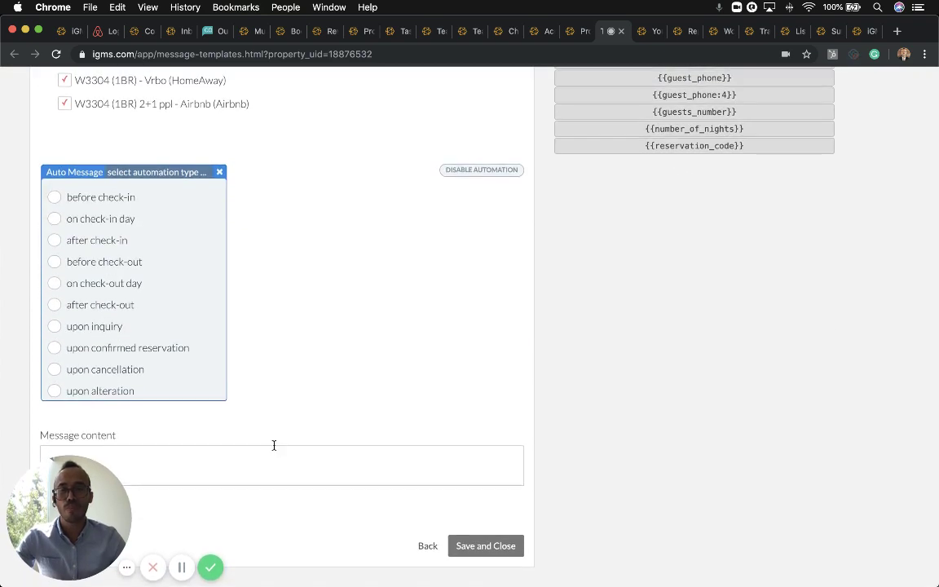
- Begin the message content with the greeting "Hi" followed by the guest_first_name element
click(274, 446)
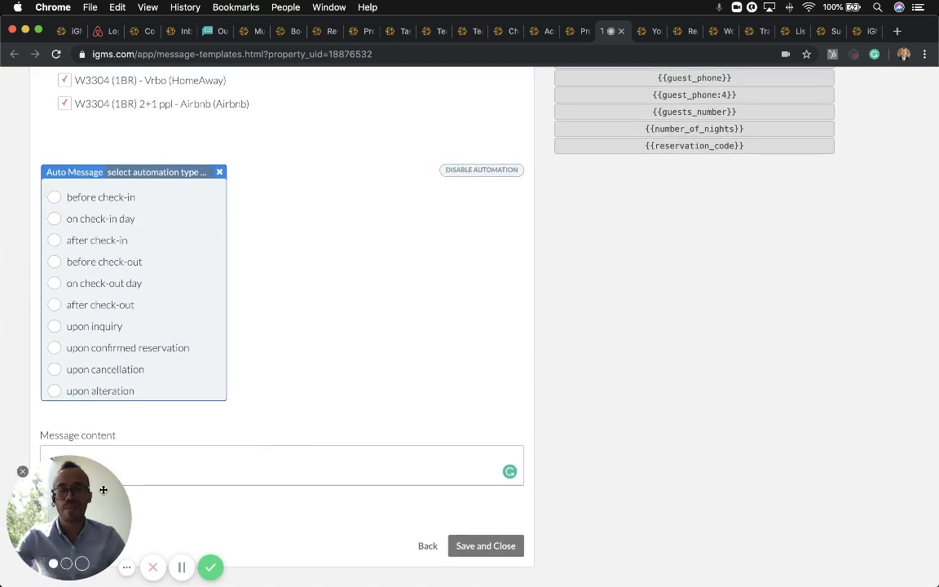
drag(69, 518, 643, 509)
scroll(140, 486, up, 1)
text(Hi)
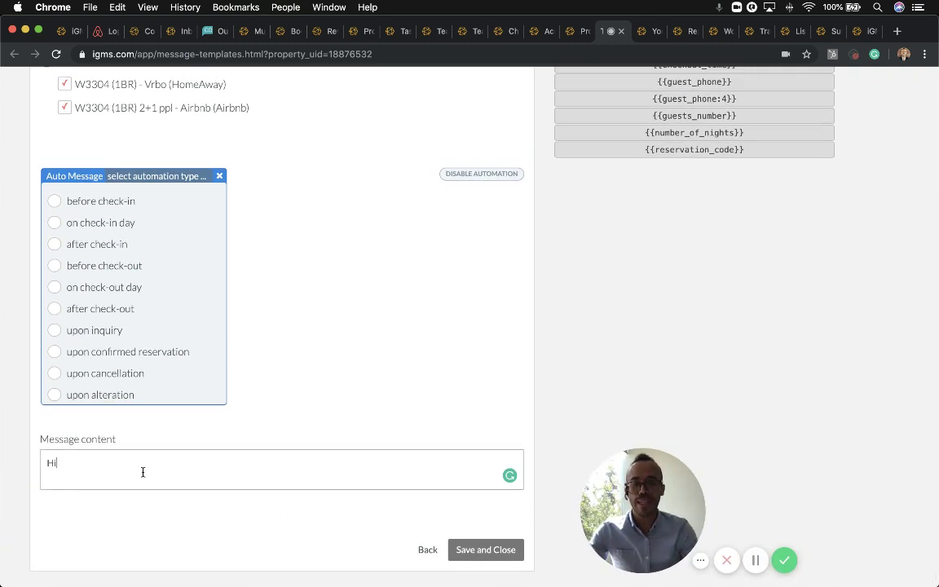
scroll(468, 424, up, 4)
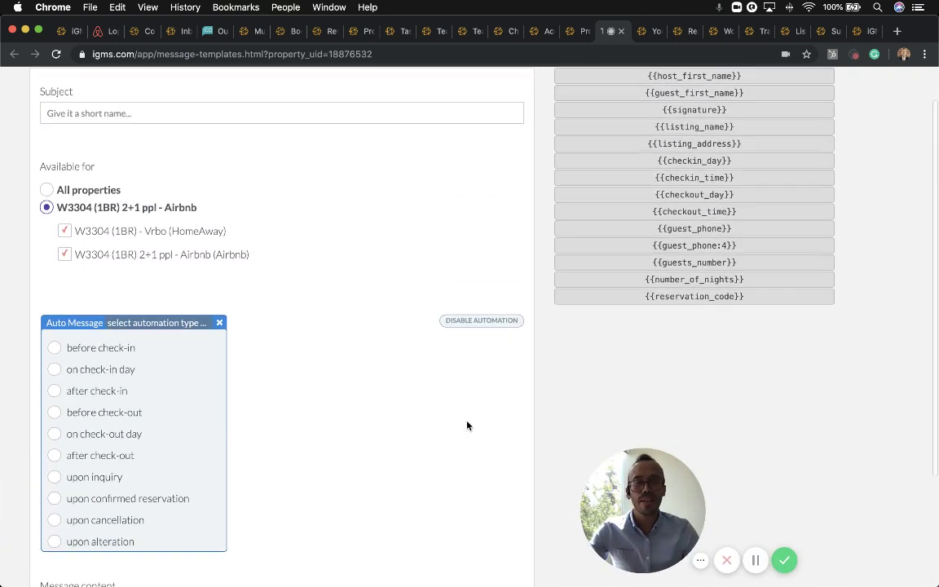
click(693, 92)
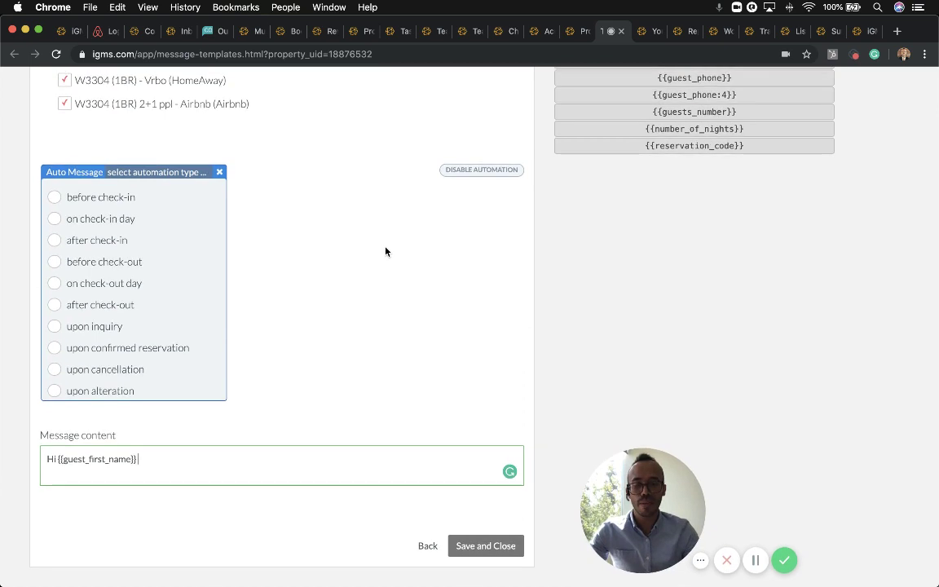
- Continue the message content with "checking time is" followed by the checkin_time element
text(checking )
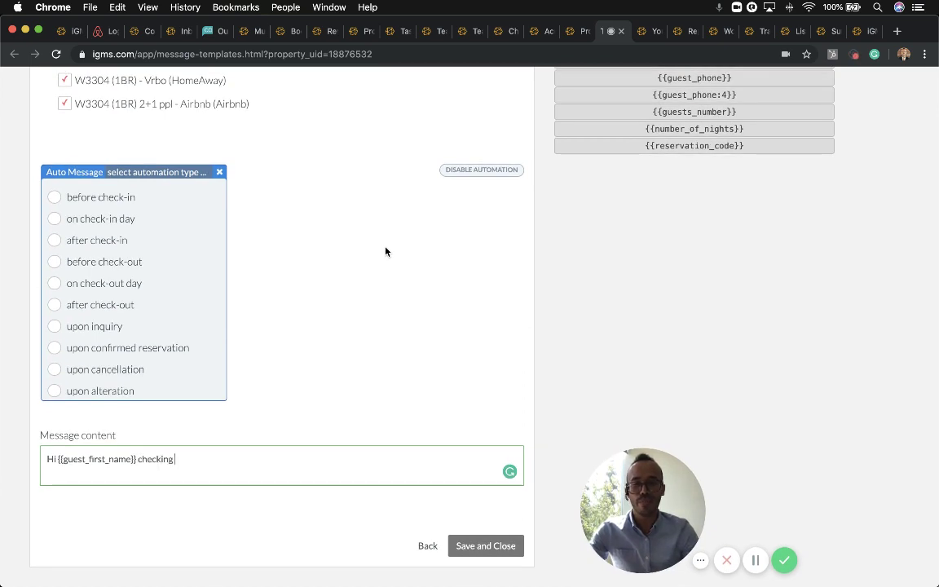
text(time is.)
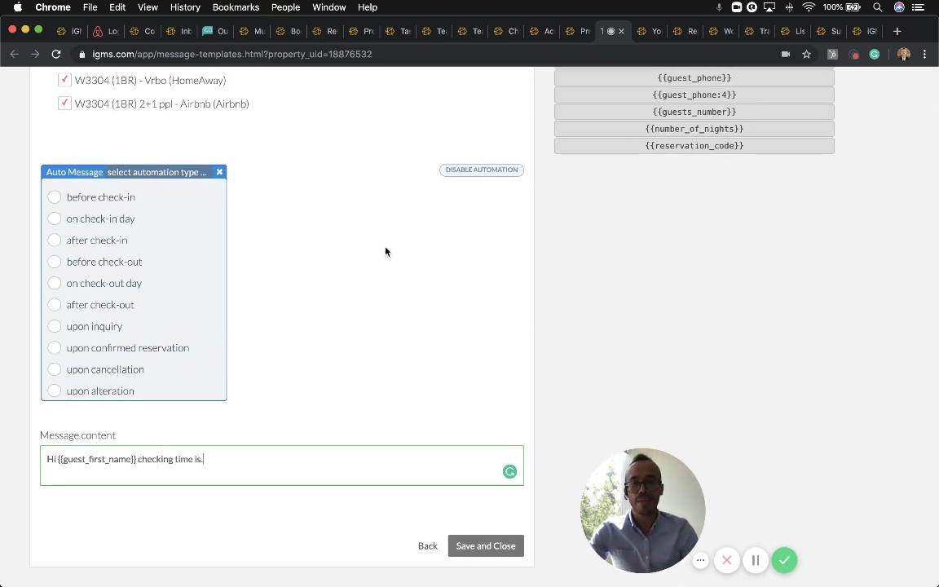
scroll(778, 77, up, 3)
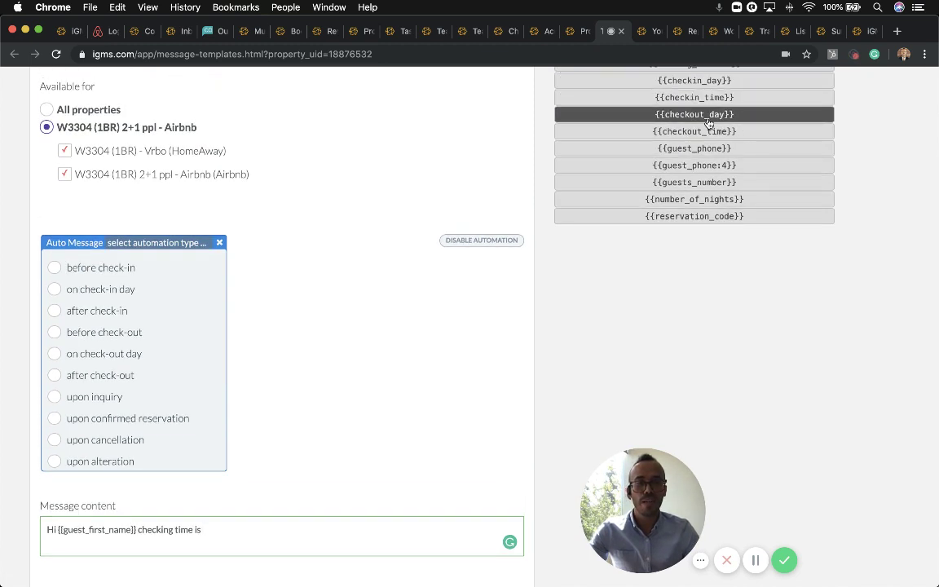
scroll(697, 135, up, 1)
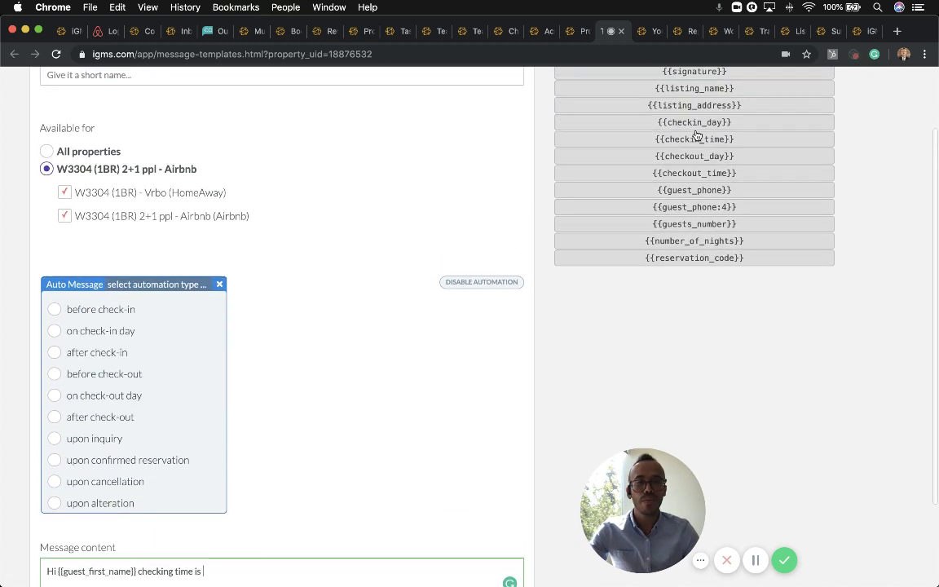
click(608, 146)
scroll(323, 274, down, 2)
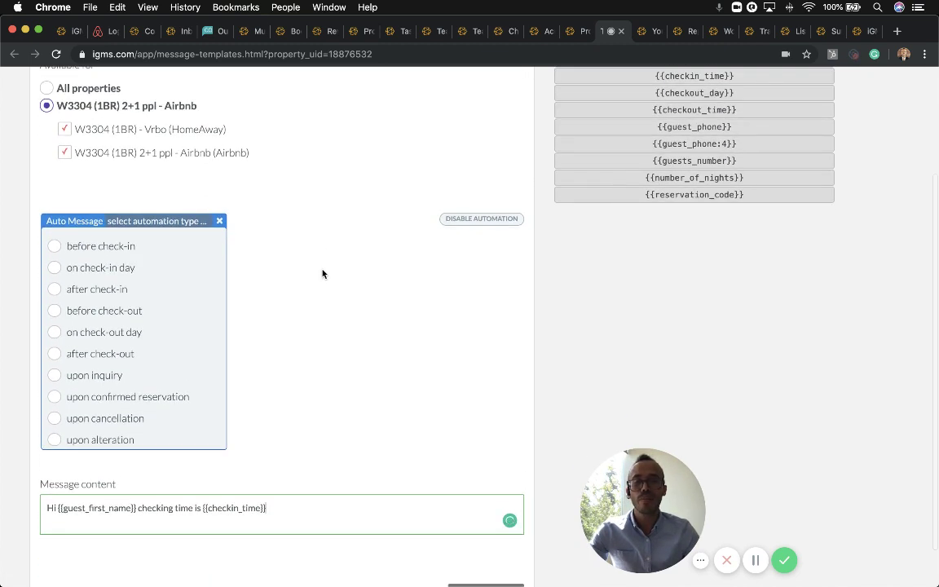
scroll(321, 272, down, 2)
scroll(321, 272, up, 3)
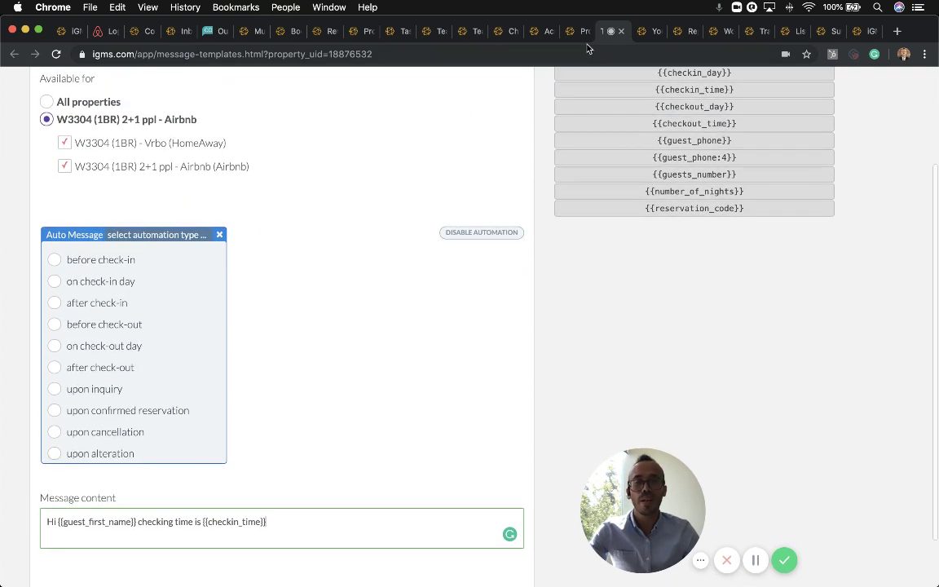
- Return to the W3304 (1BR) 2+1 ppl - Airbnb property editor and view its iCal import and export settings
click(580, 32)
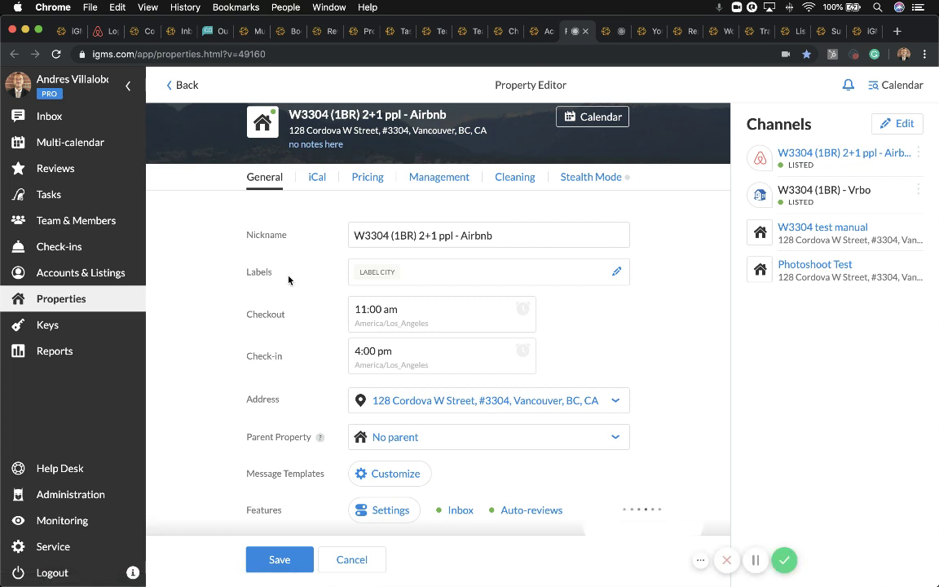
click(318, 178)
drag(621, 482, 45, 424)
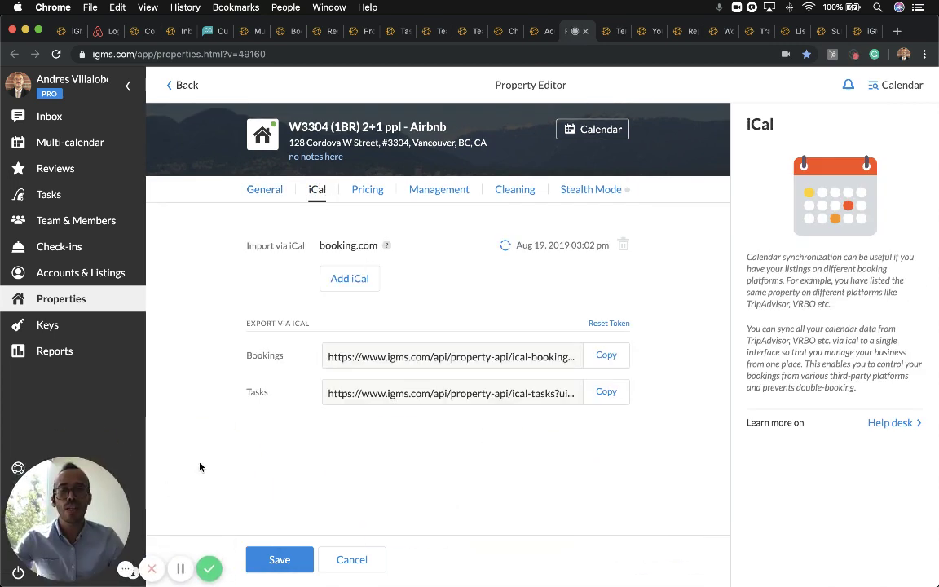
mouse_move(388, 252)
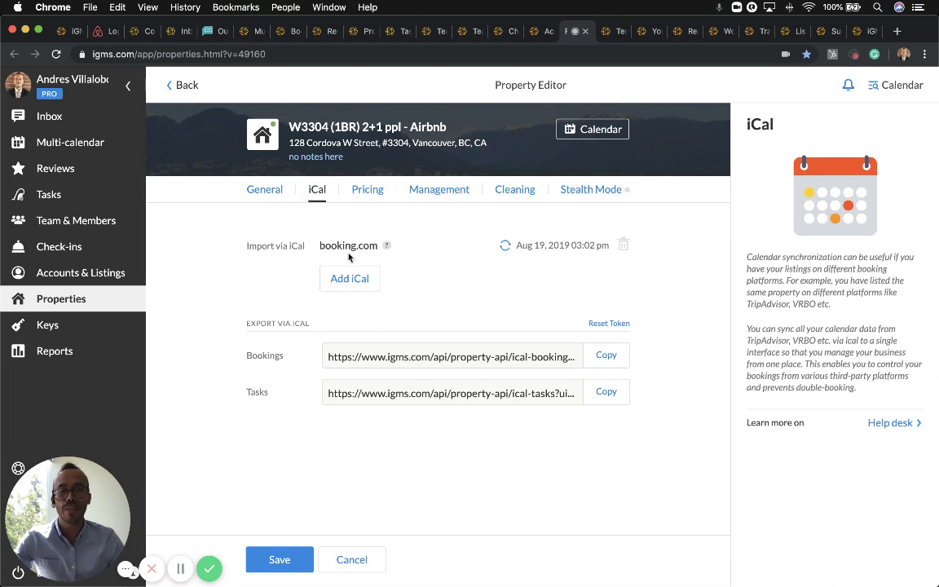
- Try out adding an iCal import with the calendar name Booking.com, leave its address empty and cancel the form
click(356, 289)
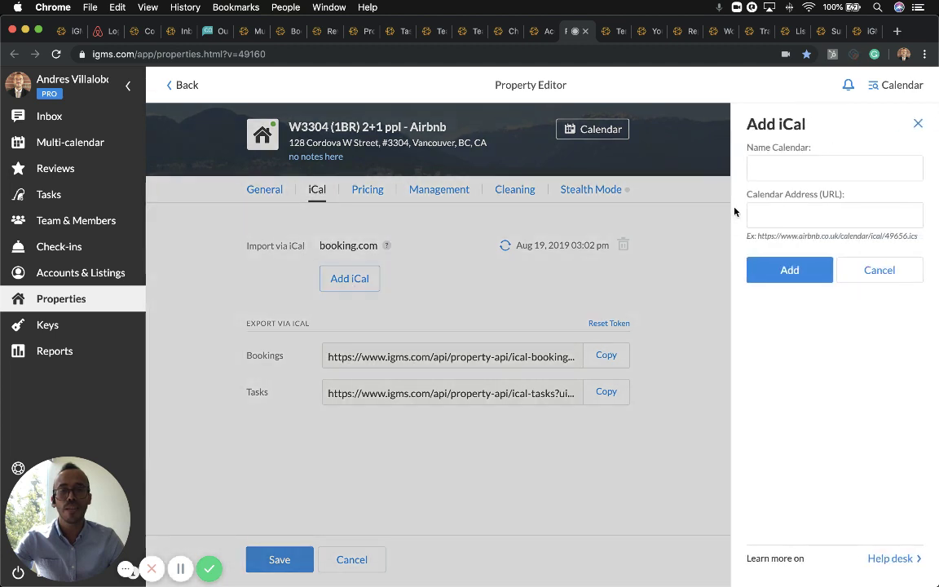
click(785, 167)
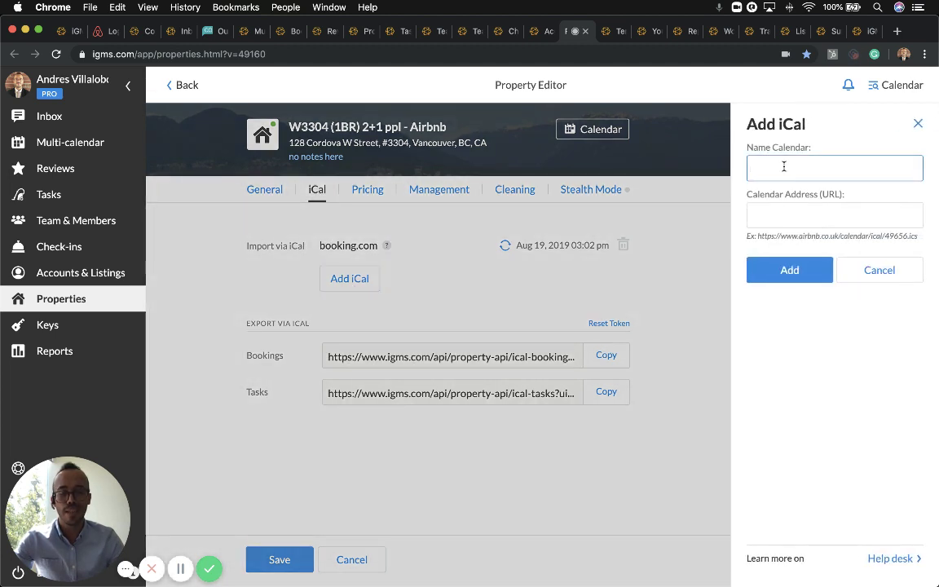
text(Booki)
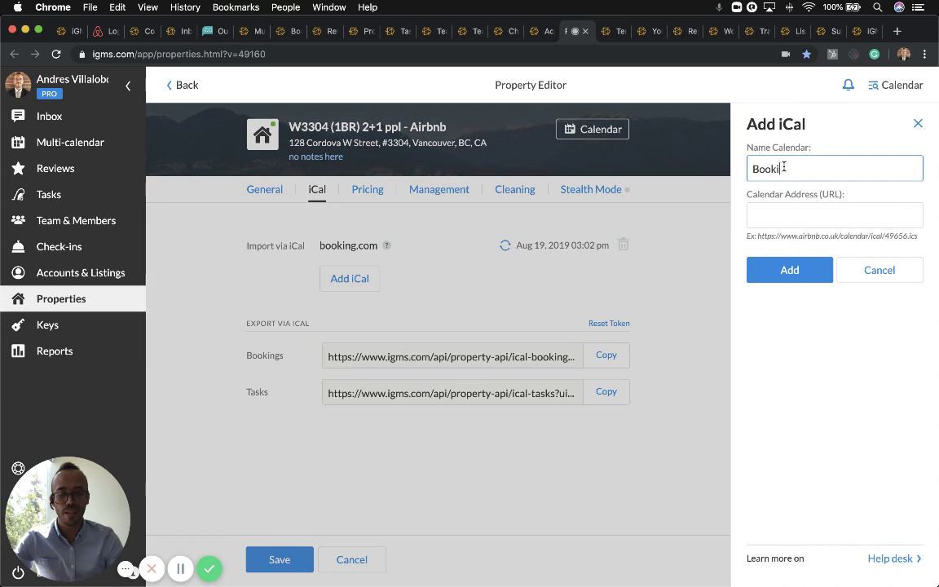
text(ng.com)
click(793, 216)
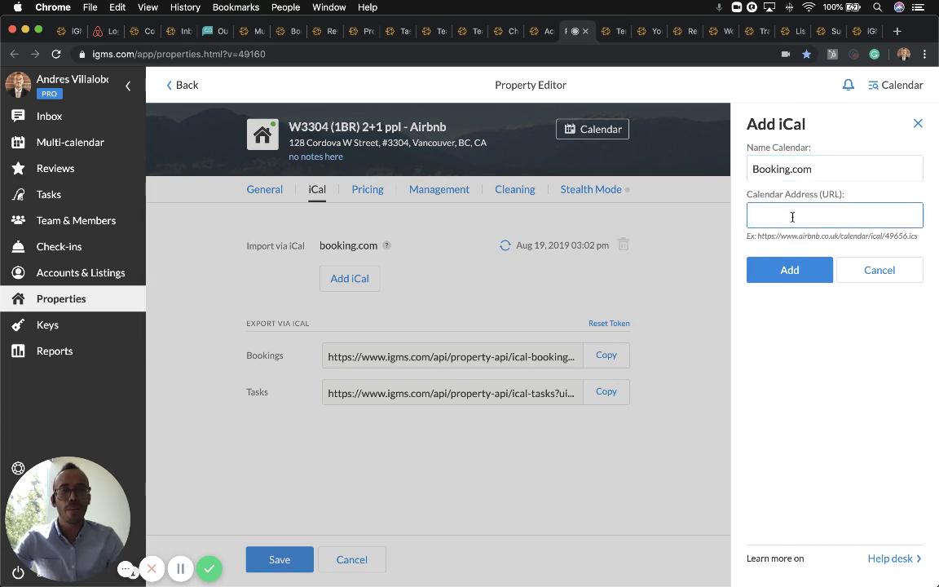
click(877, 272)
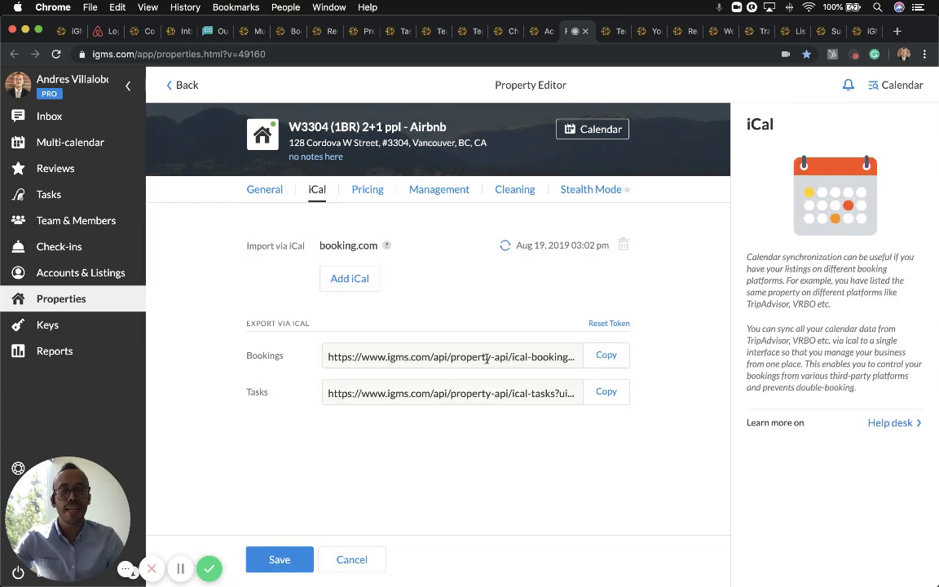
- Select the iCal export link for bookings and review the property's pricing management settings
triple_click(431, 356)
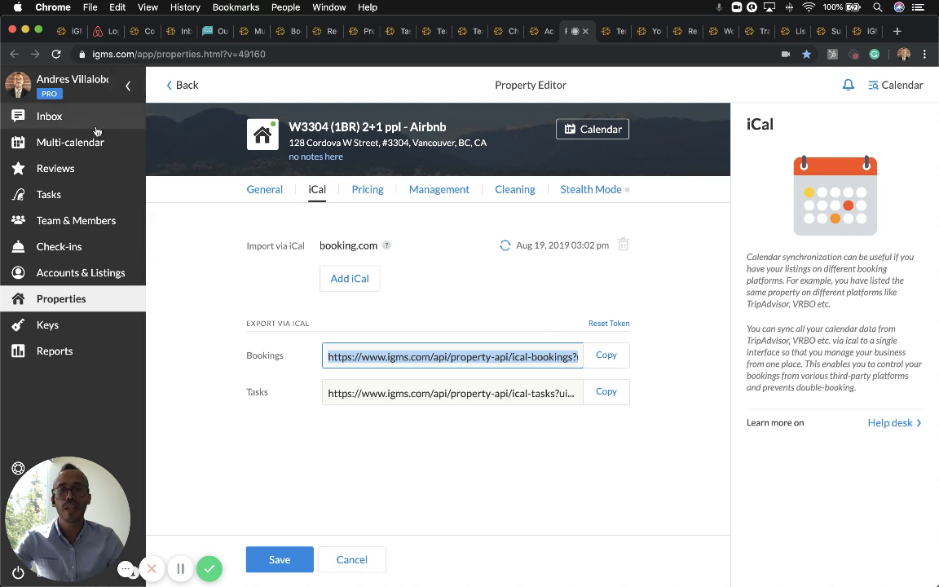
click(367, 189)
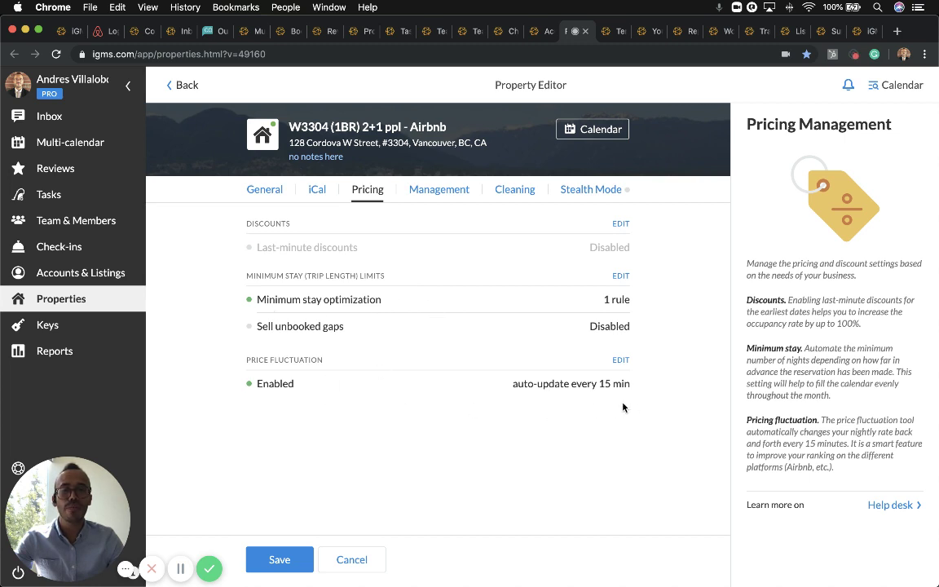
- Open the property's booking calendar at September 2019 and inspect the availability, price, minimum stay and notes options for September 3 to 5
click(591, 136)
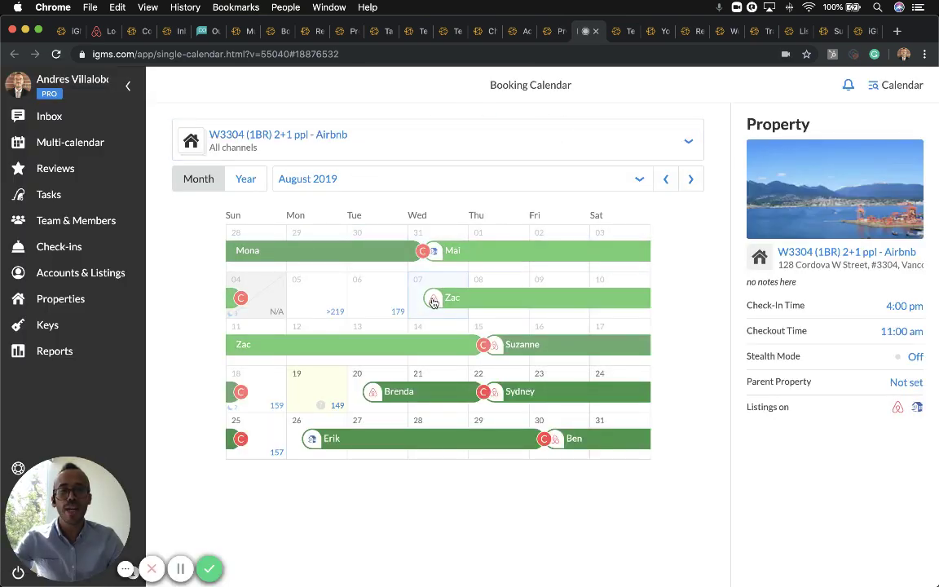
click(691, 180)
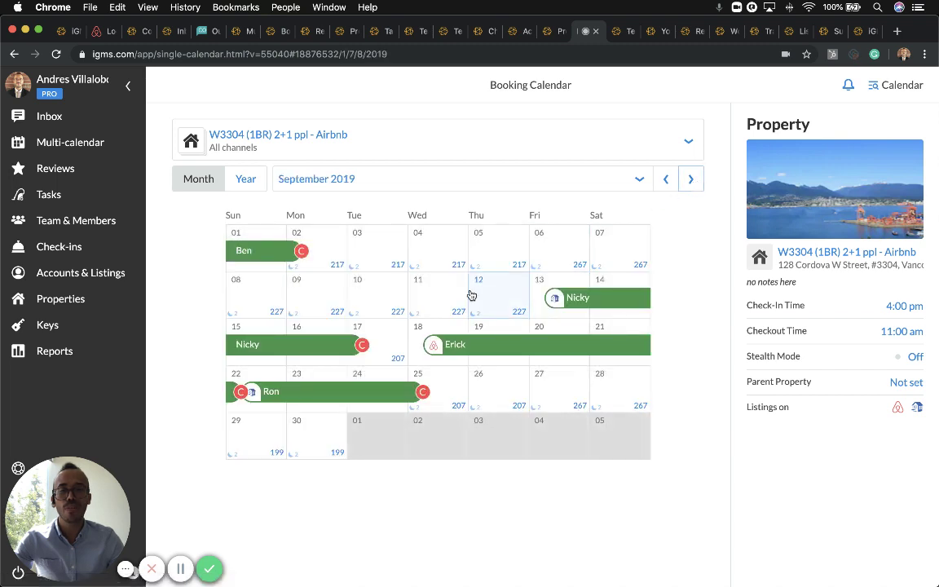
click(380, 259)
drag(402, 254, 530, 252)
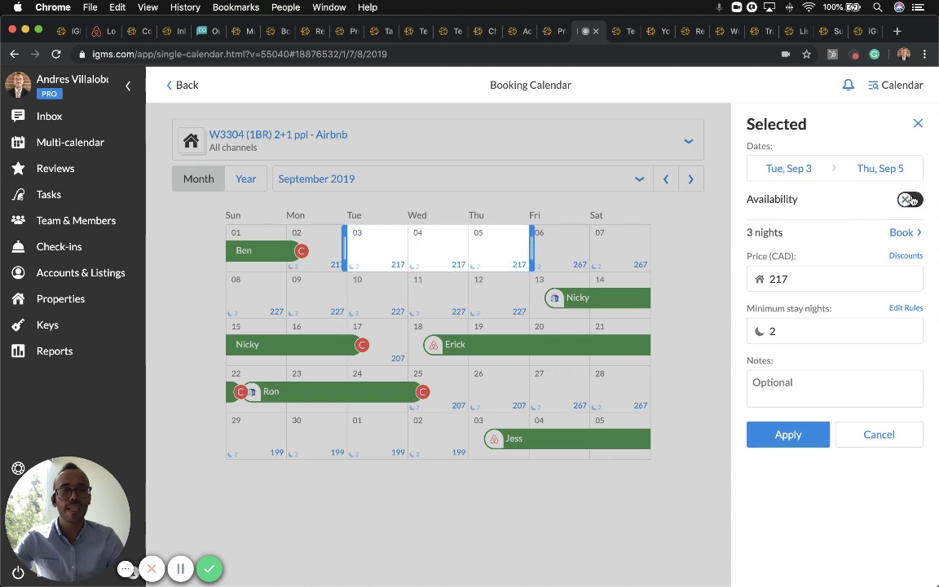
click(837, 269)
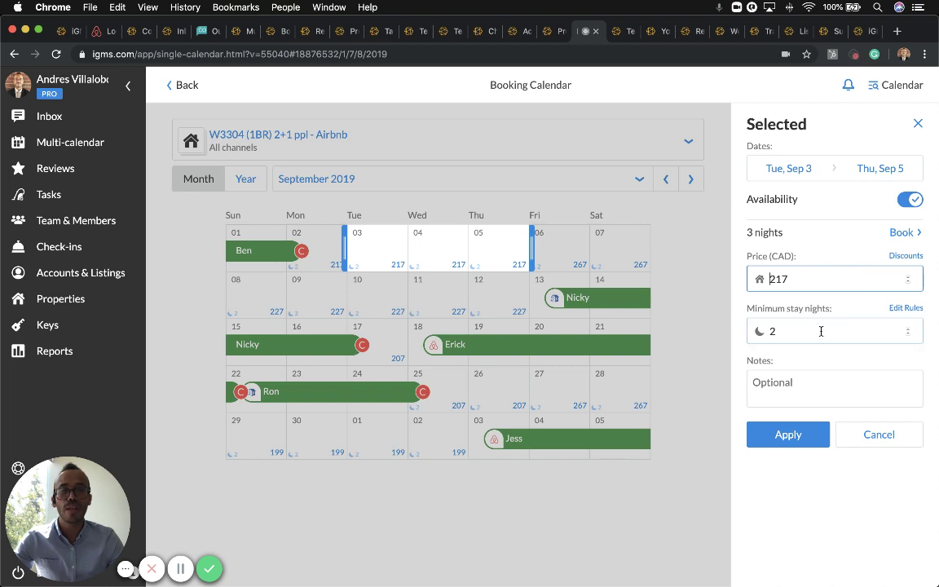
click(840, 401)
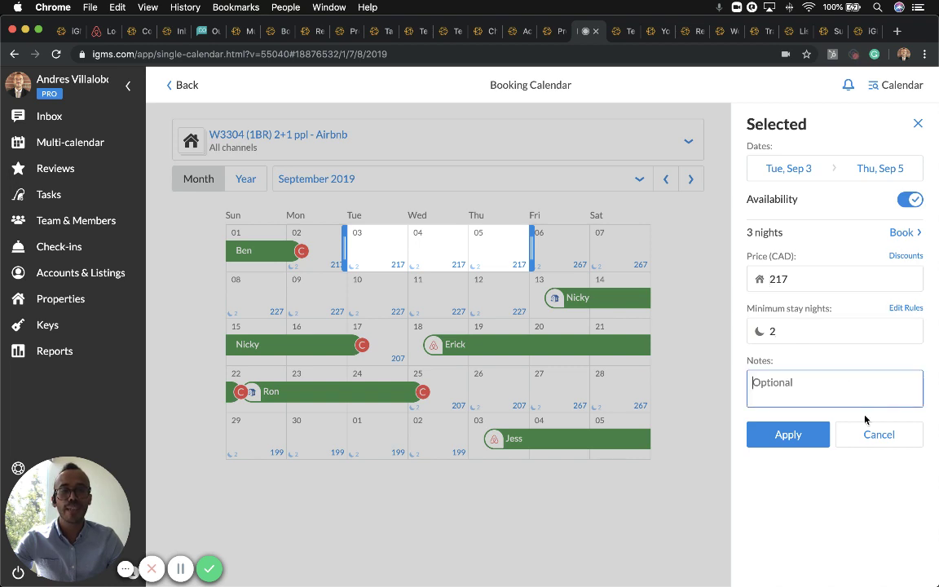
click(885, 436)
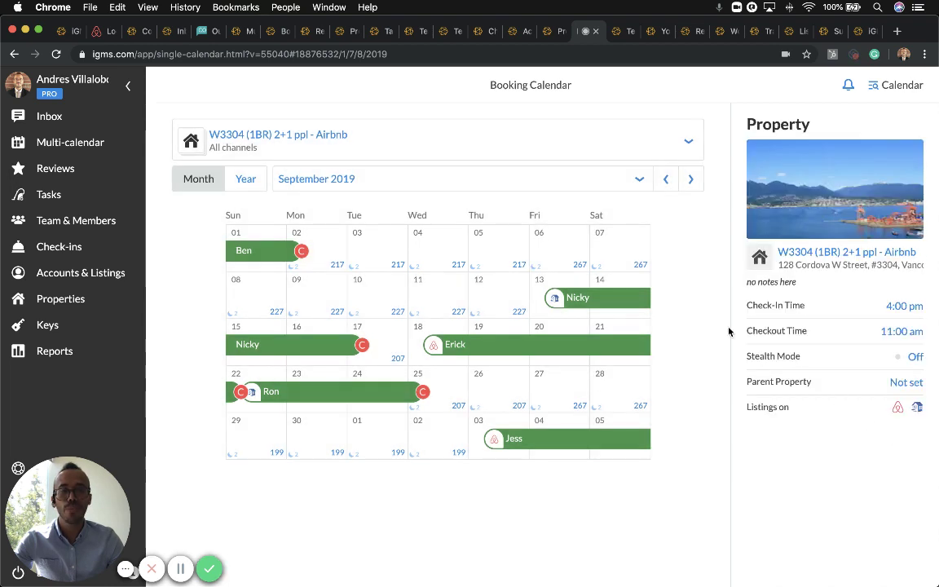
- Compare the booking calendar for the Airbnb channel, the Vrbo channel and all channels, including the yearly overview
click(632, 180)
click(677, 151)
click(529, 178)
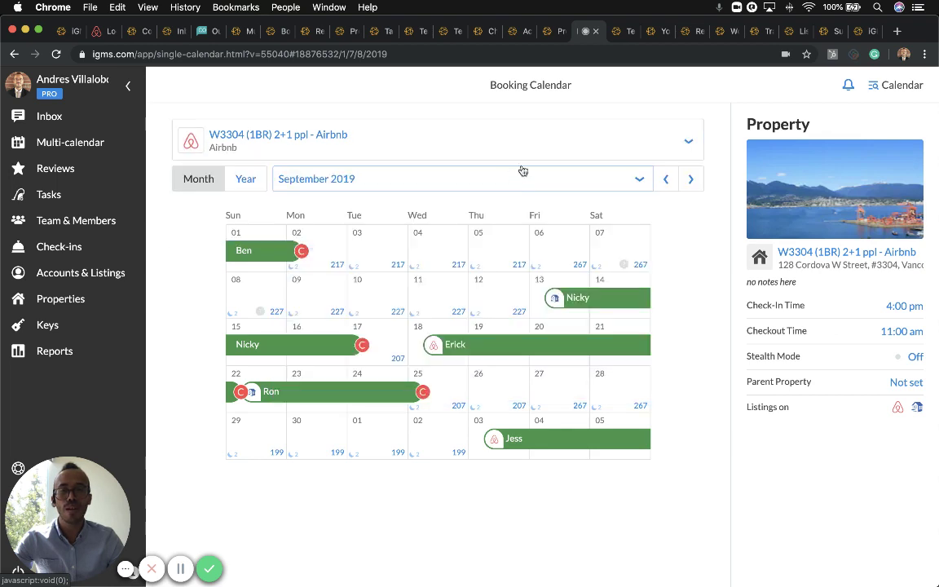
click(457, 151)
click(342, 218)
click(509, 140)
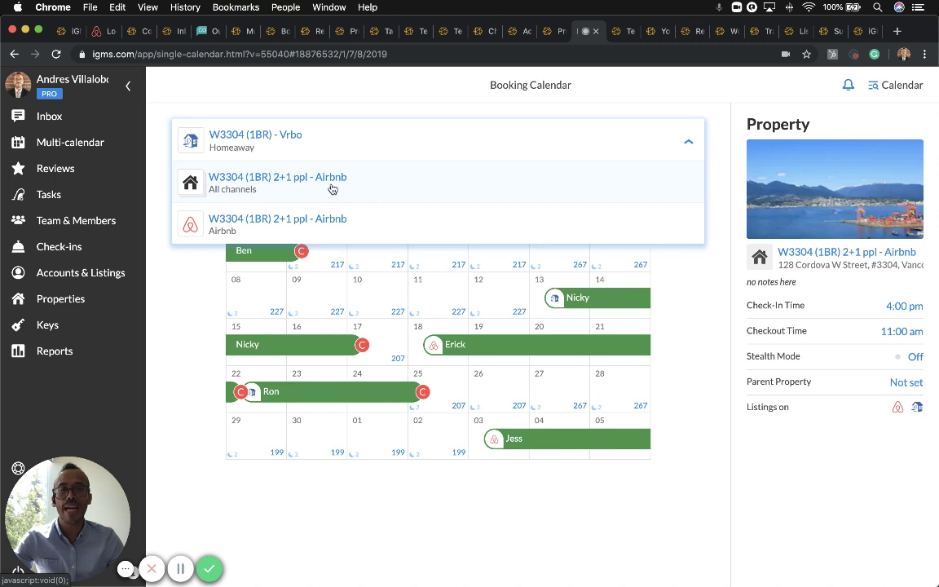
click(332, 189)
click(246, 178)
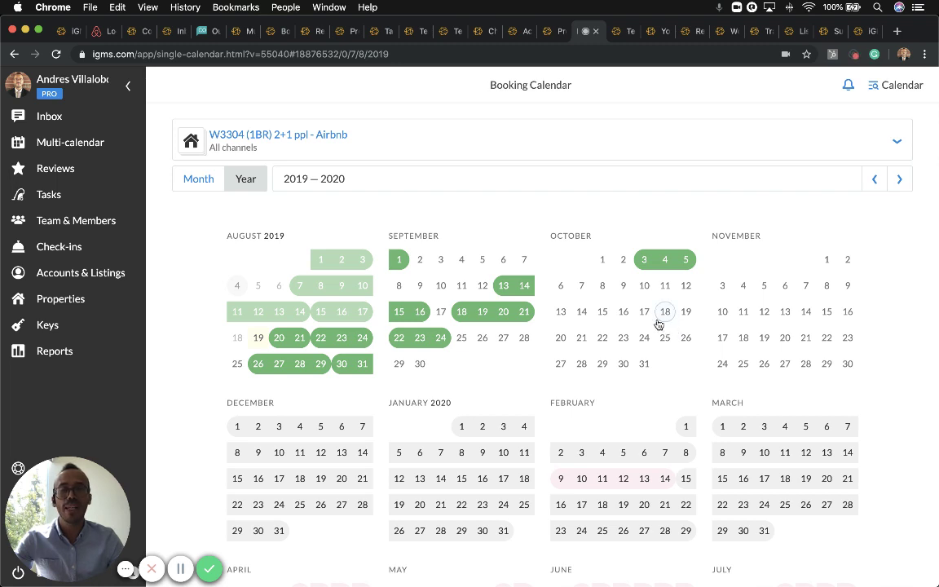
click(205, 185)
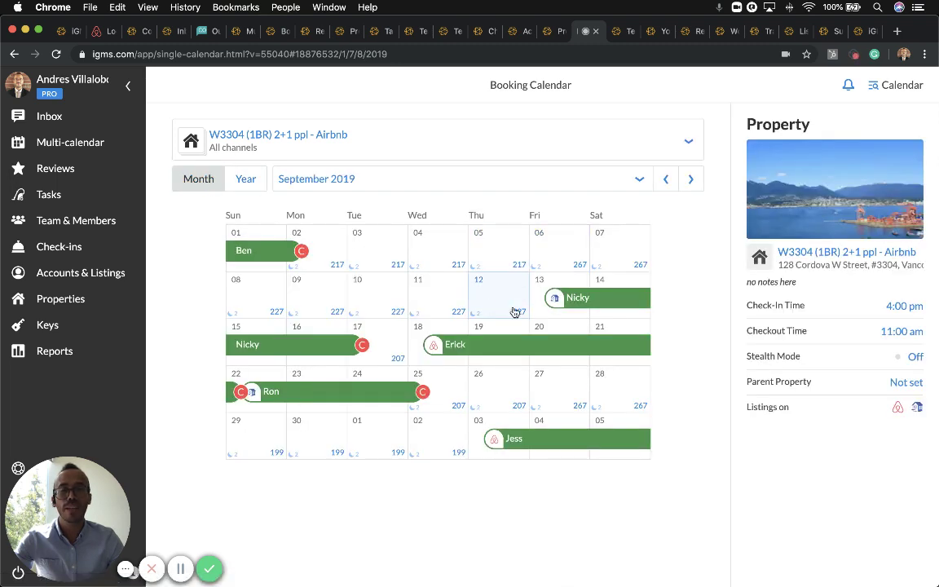
- Return to the property editor and view the property's management settings
click(627, 32)
click(587, 35)
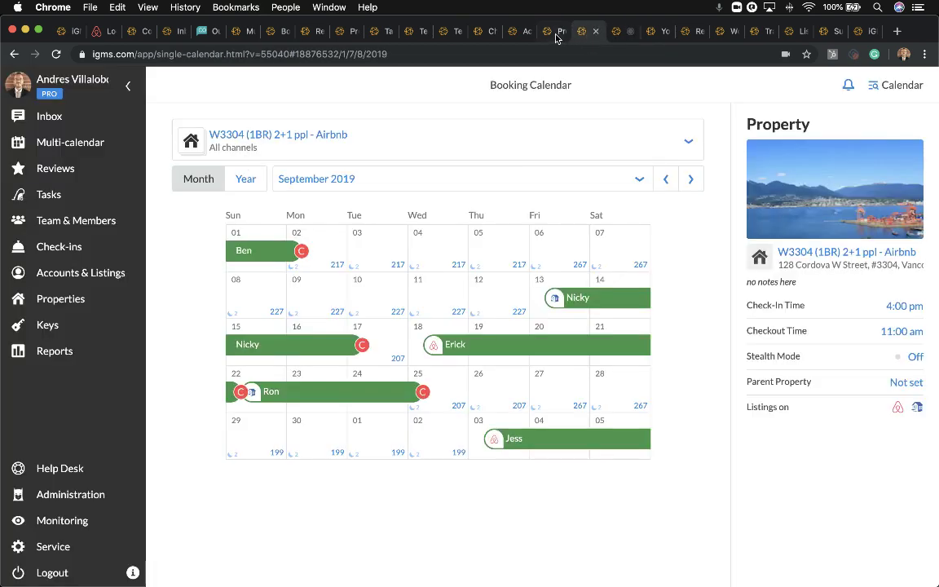
click(554, 31)
click(440, 191)
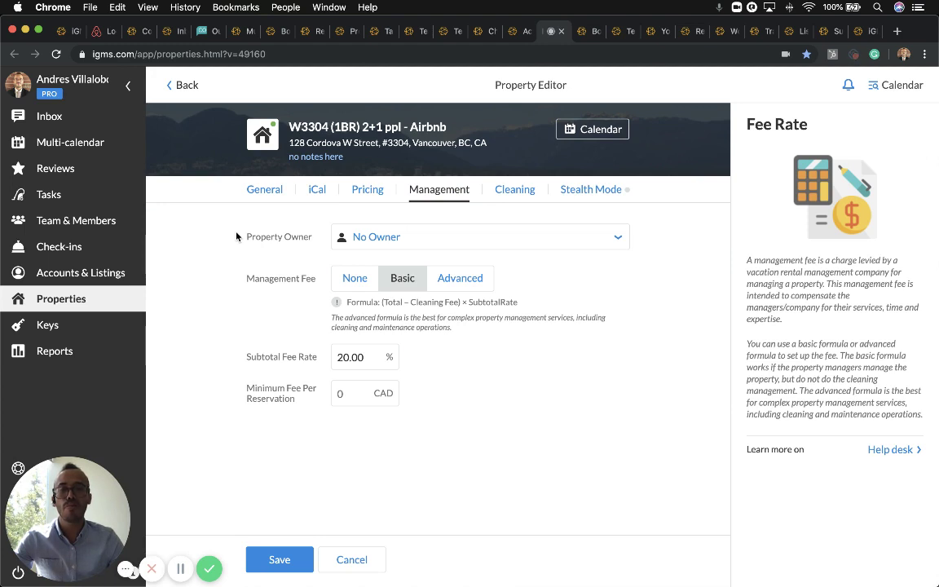
- Look through the people who can be assigned as property owner and compare the Advanced and Basic management fee options
click(403, 242)
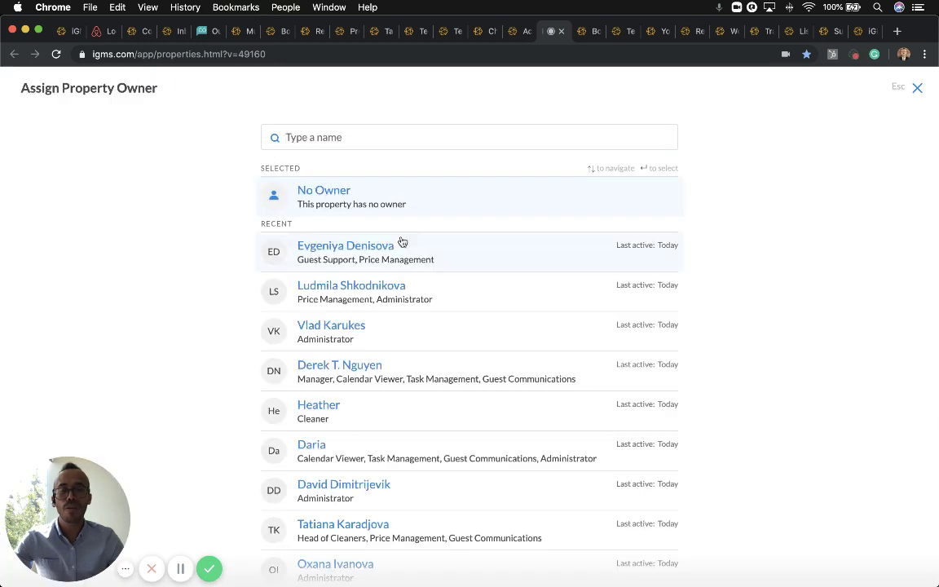
click(917, 87)
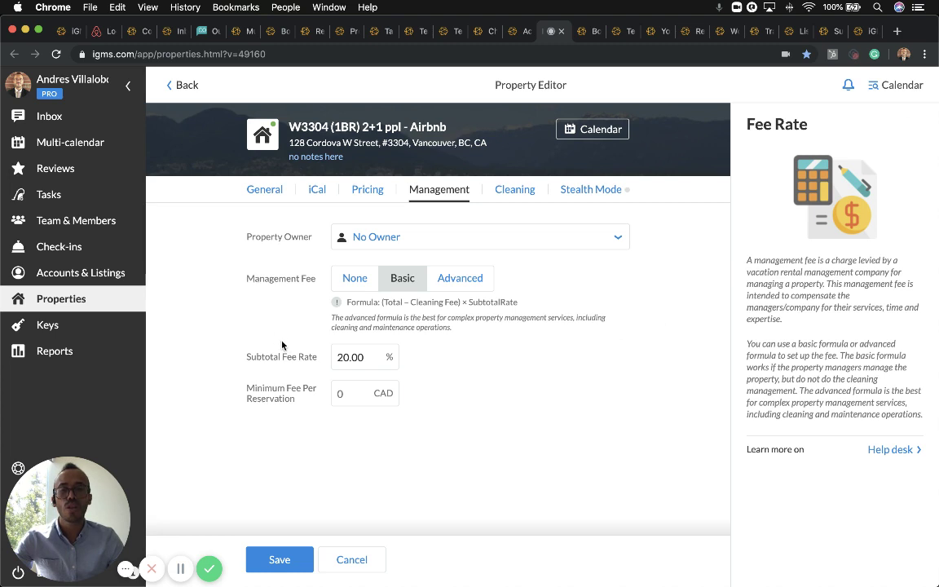
click(462, 282)
click(410, 281)
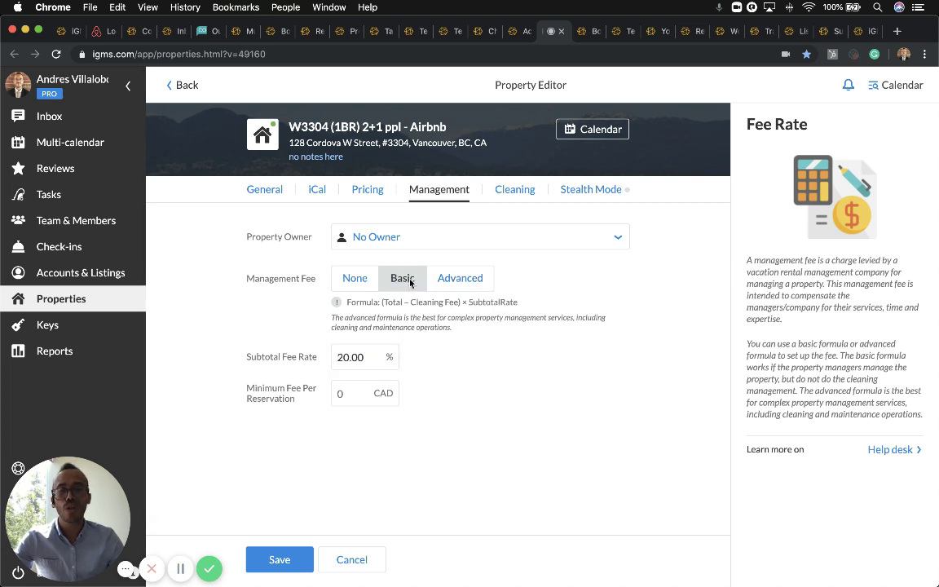
- Look over the Basic fee's subtotal rate and minimum fee per reservation fields, and compare them with the Advanced formula's fields
click(364, 357)
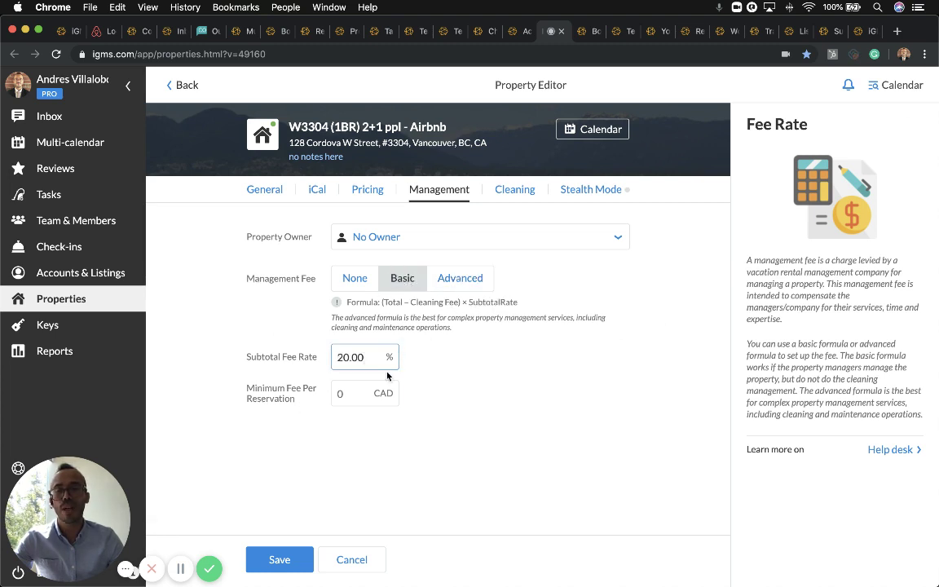
click(351, 396)
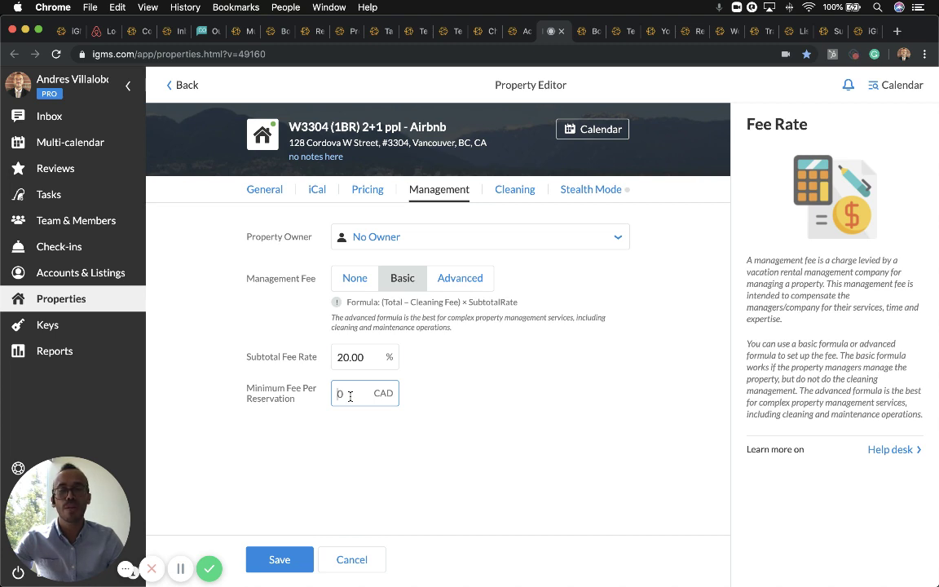
text(1)
key(BackSpace)
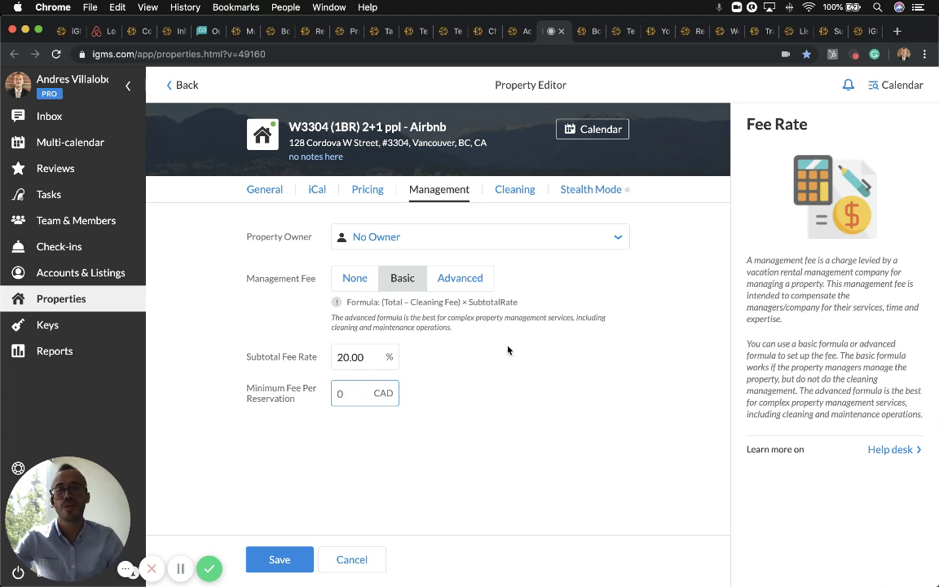
click(468, 290)
click(568, 372)
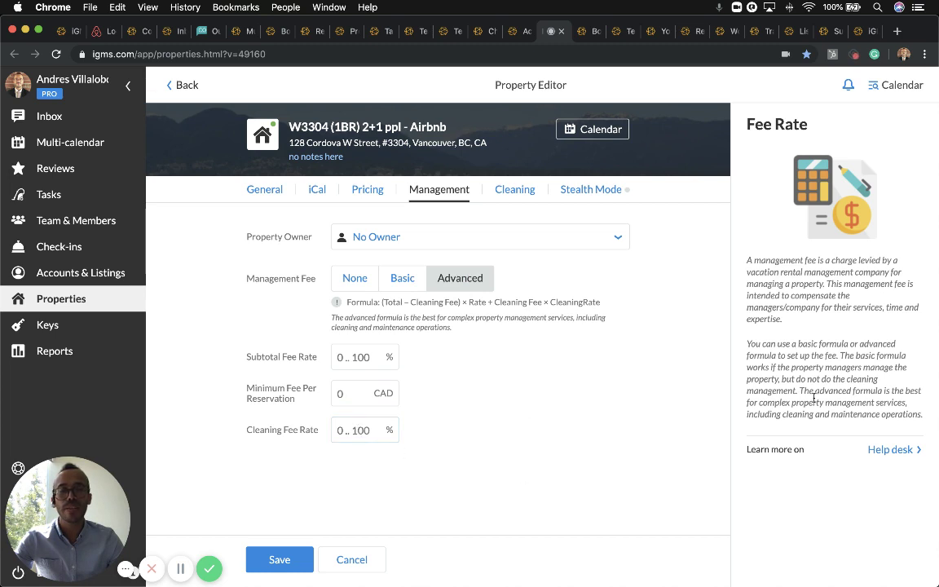
- View the property's cleaning settings, inspecting the auto-assign cleaner queue, regular instructions and bed types without changing them
click(515, 184)
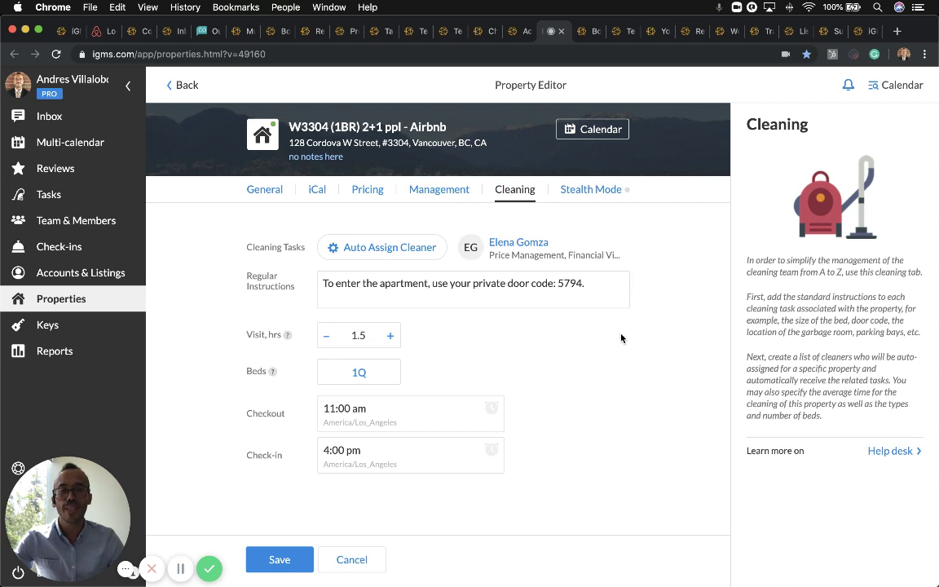
click(372, 250)
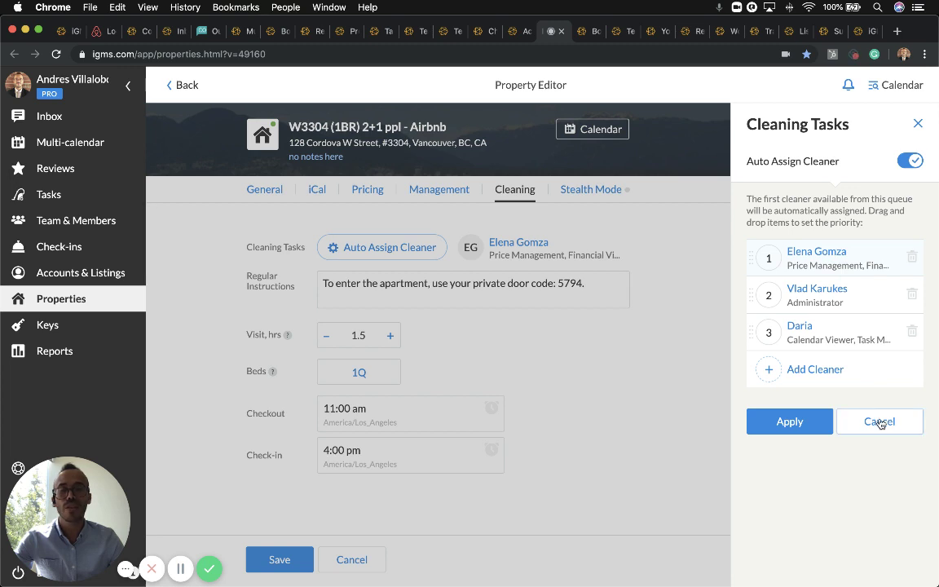
click(880, 422)
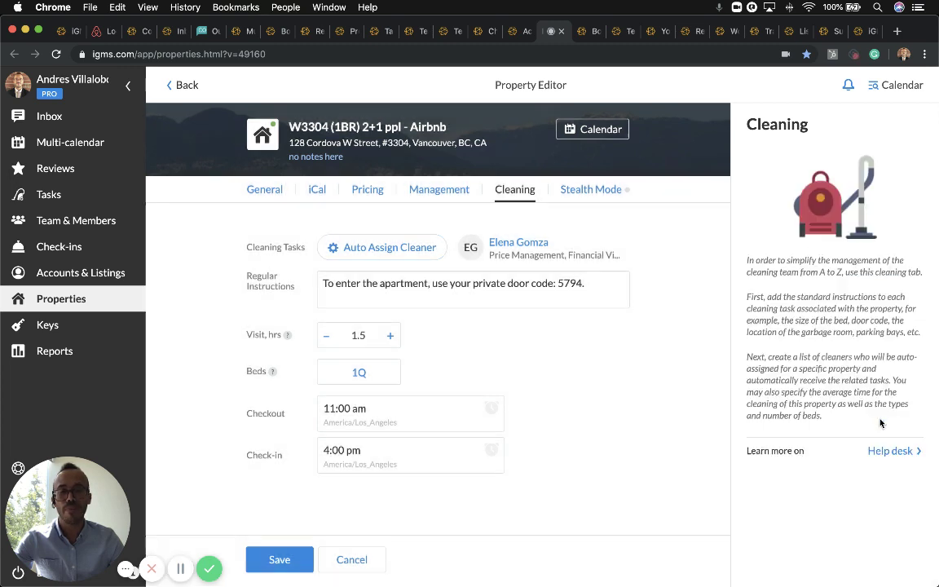
click(624, 298)
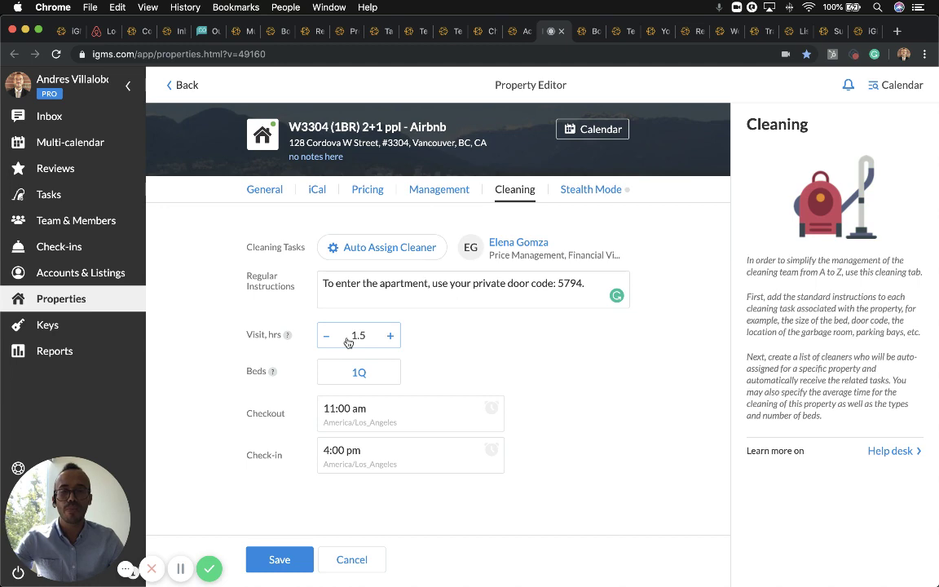
click(358, 371)
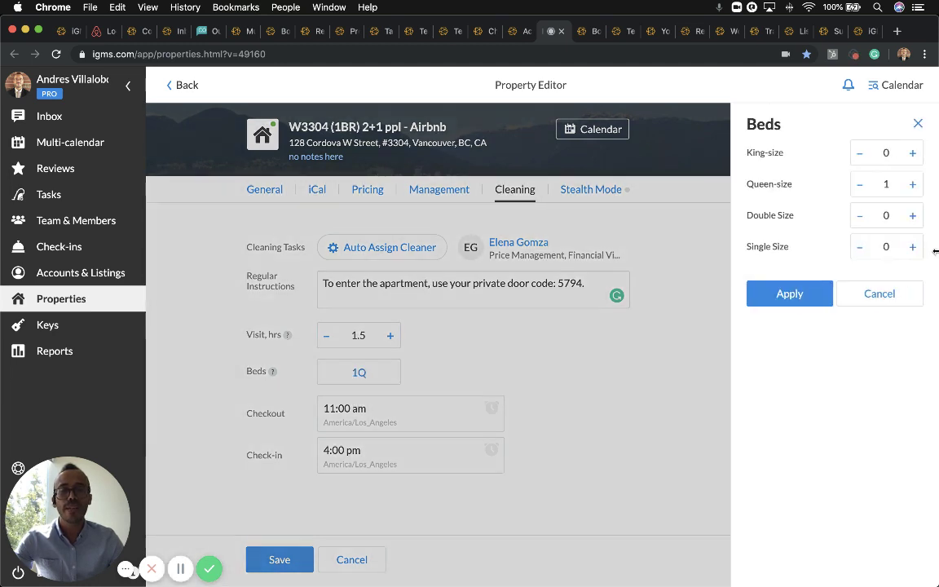
click(848, 294)
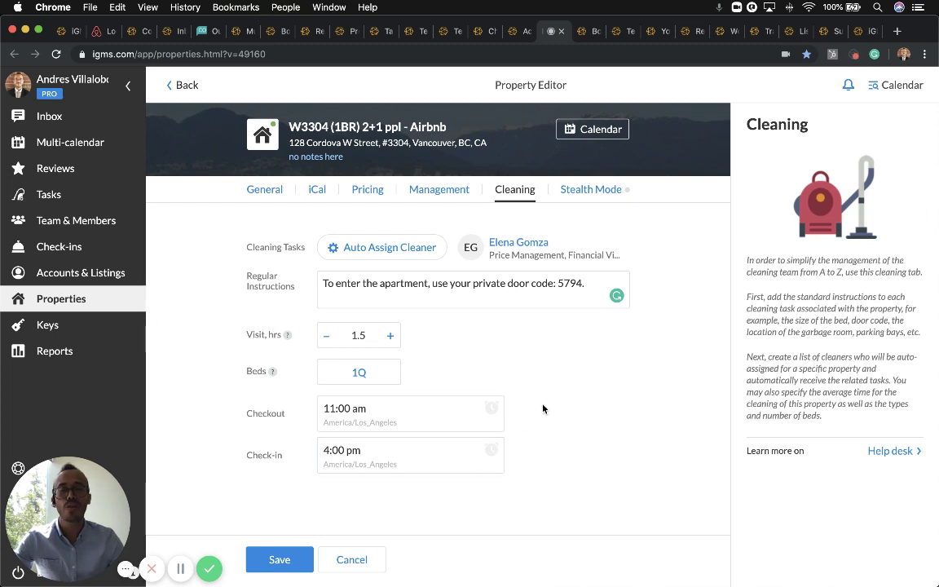
- View the property's Stealth Mode schedule and try turning the mode on and off again
click(598, 192)
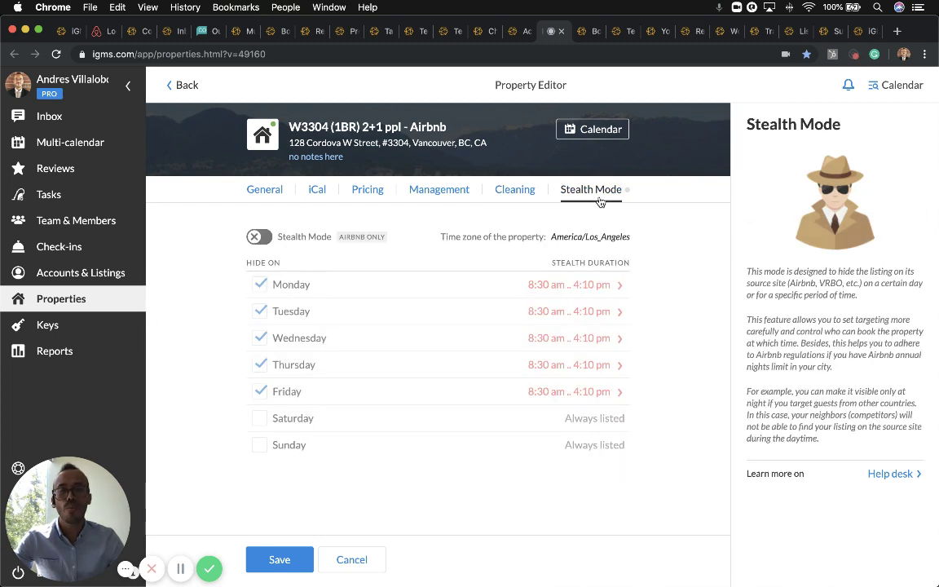
triple_click(347, 238)
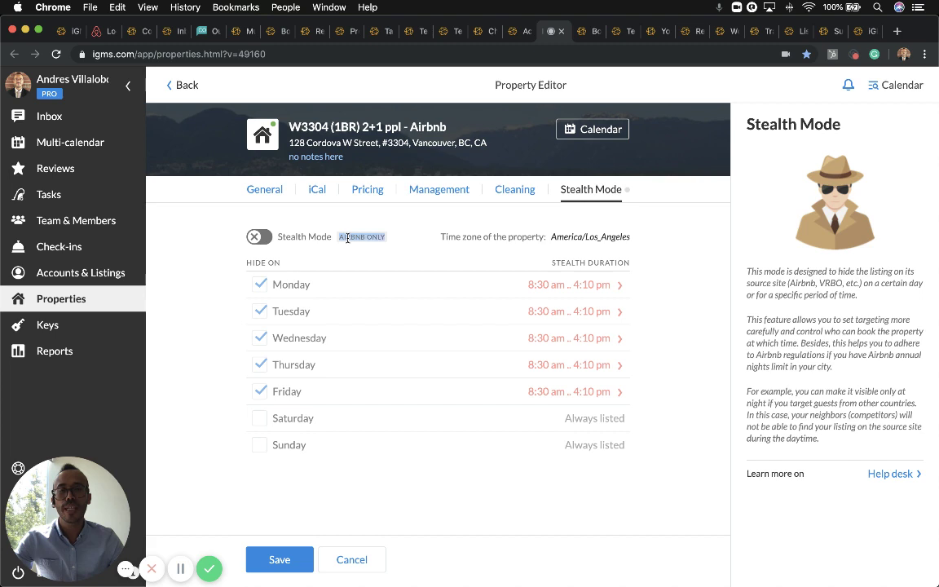
click(261, 237)
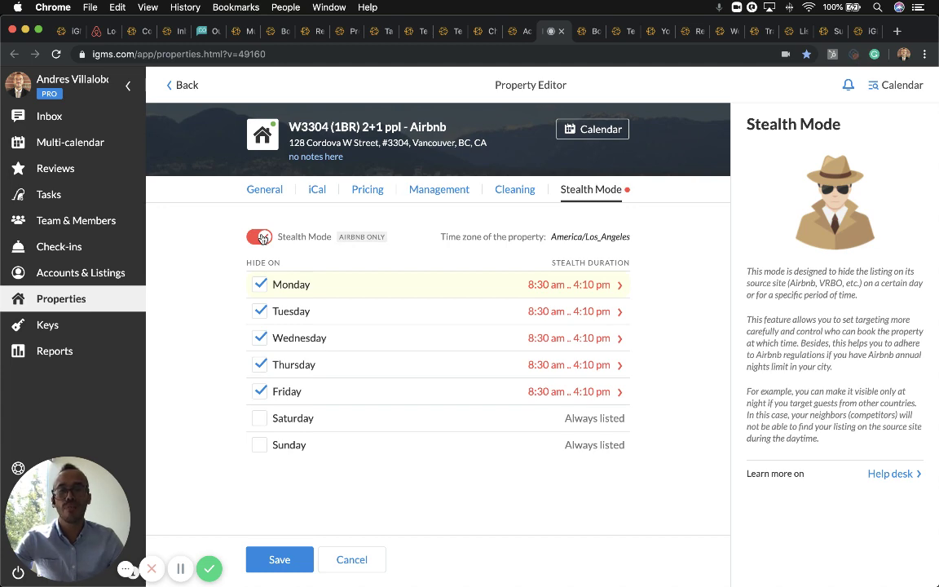
click(261, 237)
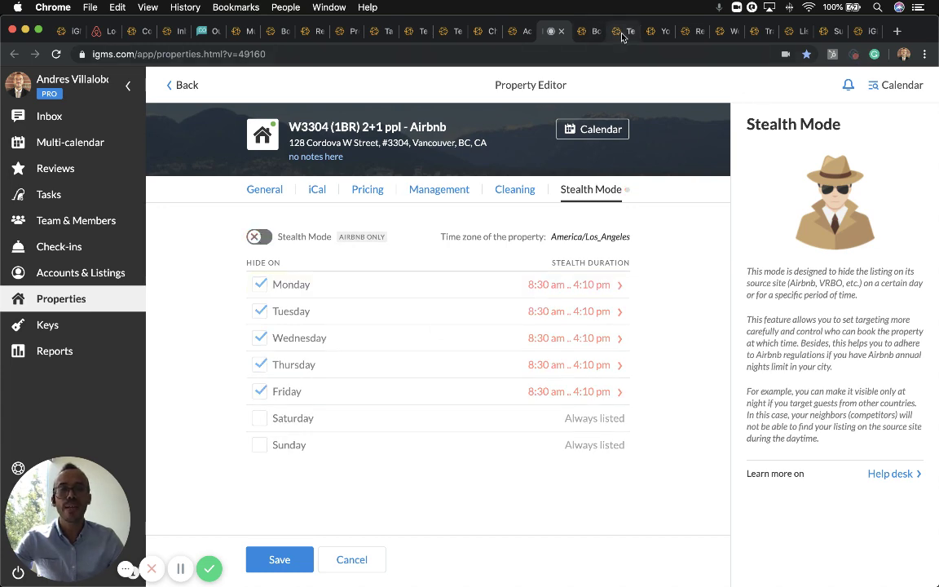
- Open the Keycafe page and view its keys and accounts lists
click(595, 31)
click(655, 31)
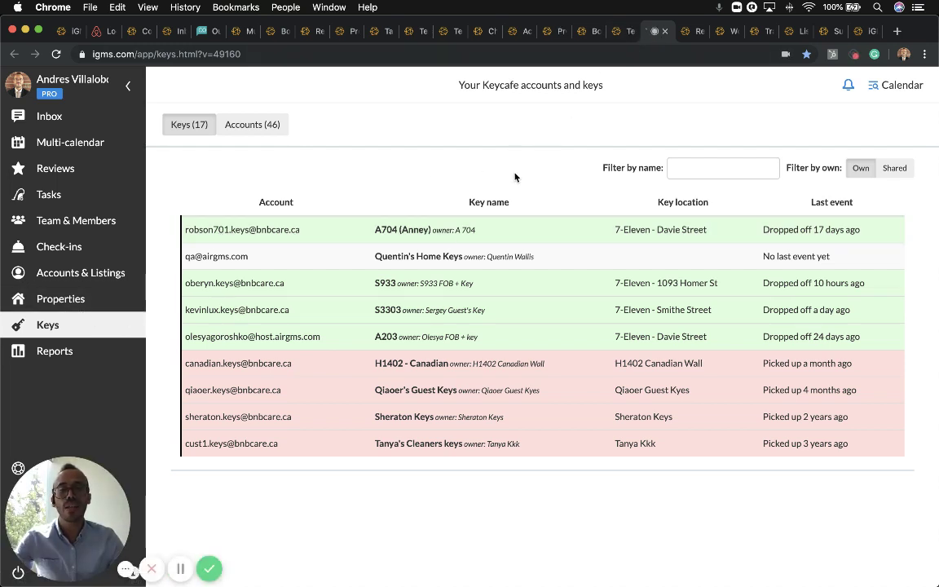
click(254, 125)
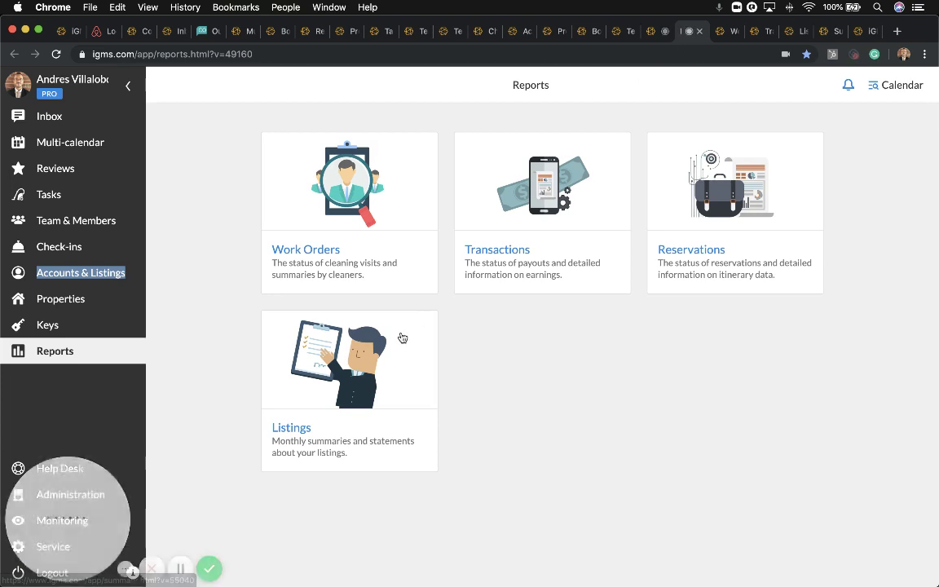
- View the reports overview, open the Work Orders report and examine the orders' type, time-frame and time assigned
click(543, 365)
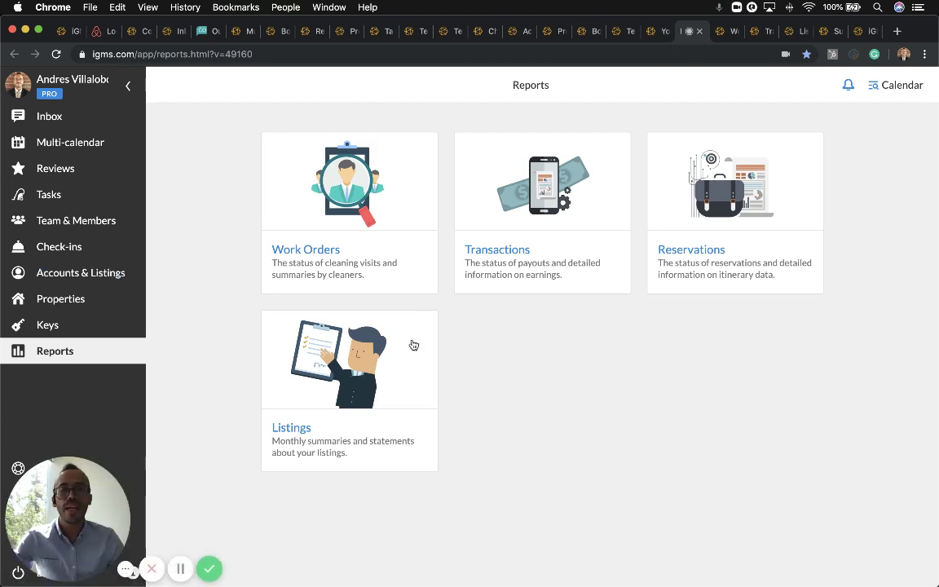
click(387, 219)
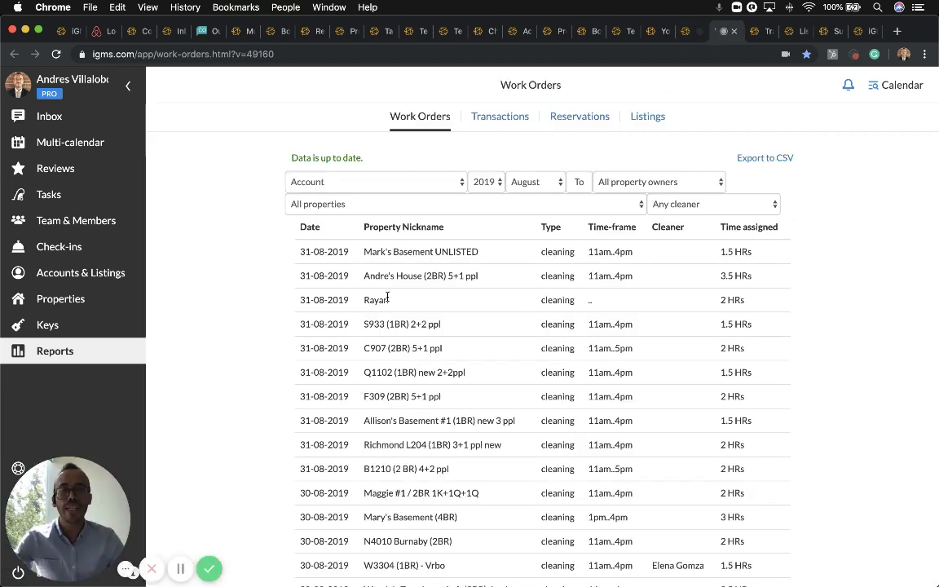
double_click(565, 252)
double_click(602, 251)
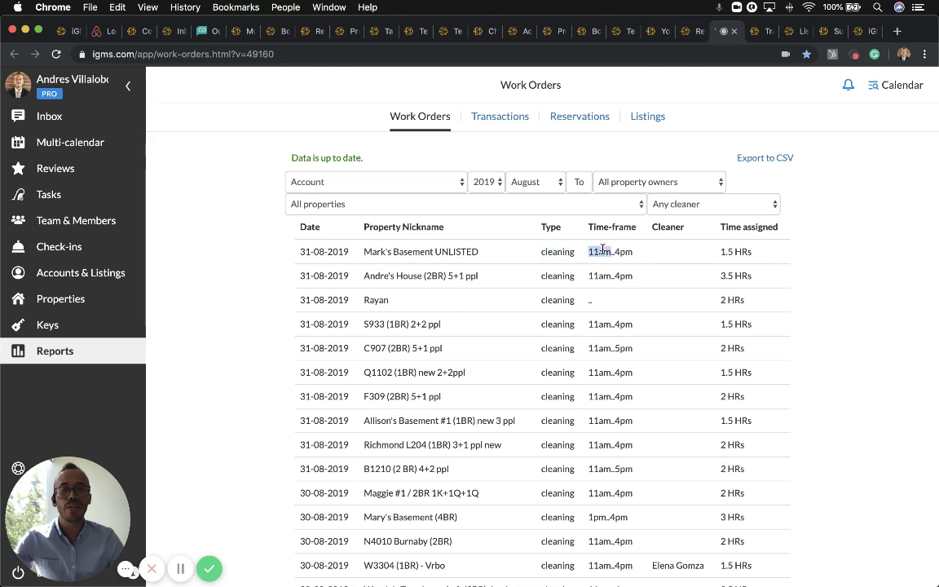
double_click(728, 252)
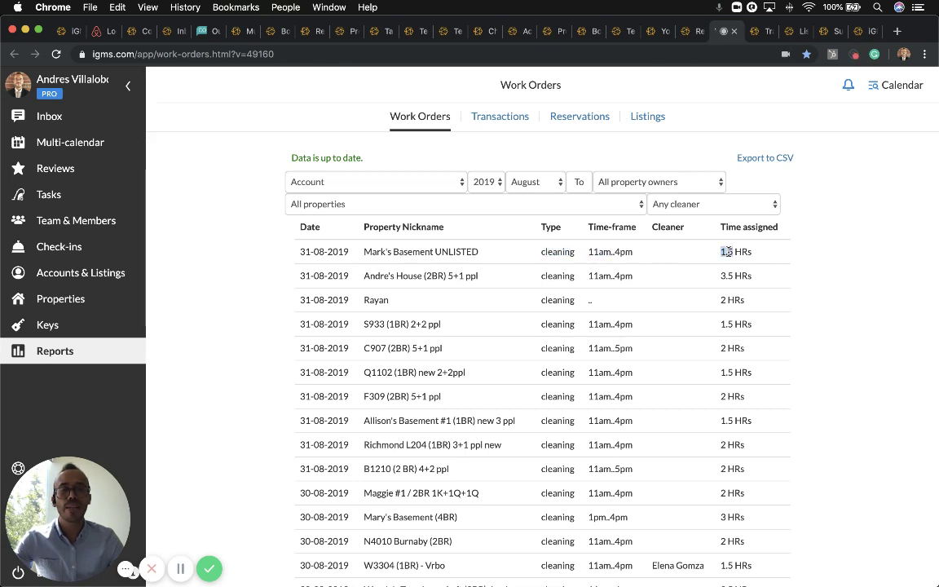
click(614, 254)
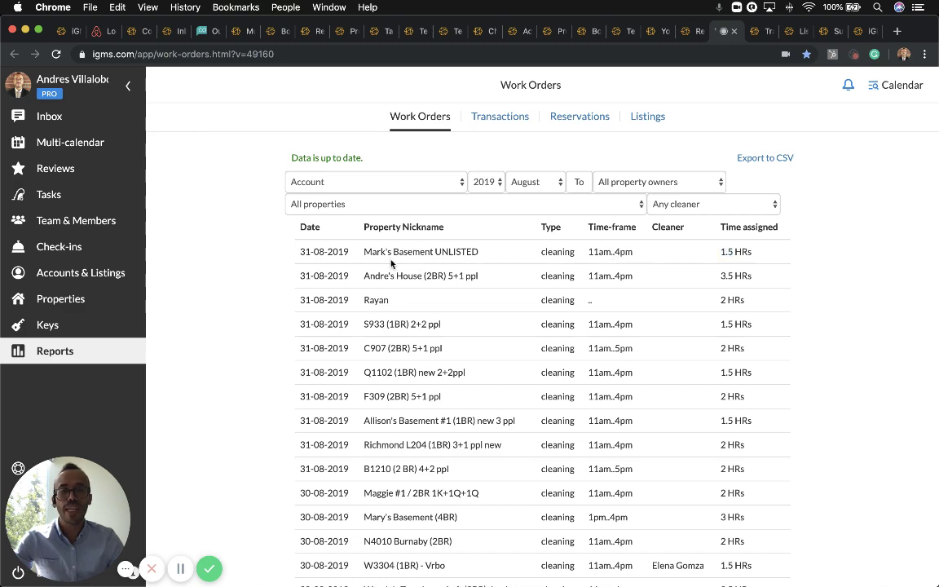
- Review the August 2019 summary by cleaner and the total visits and assigned time in the Work Orders report
scroll(391, 261, down, 10)
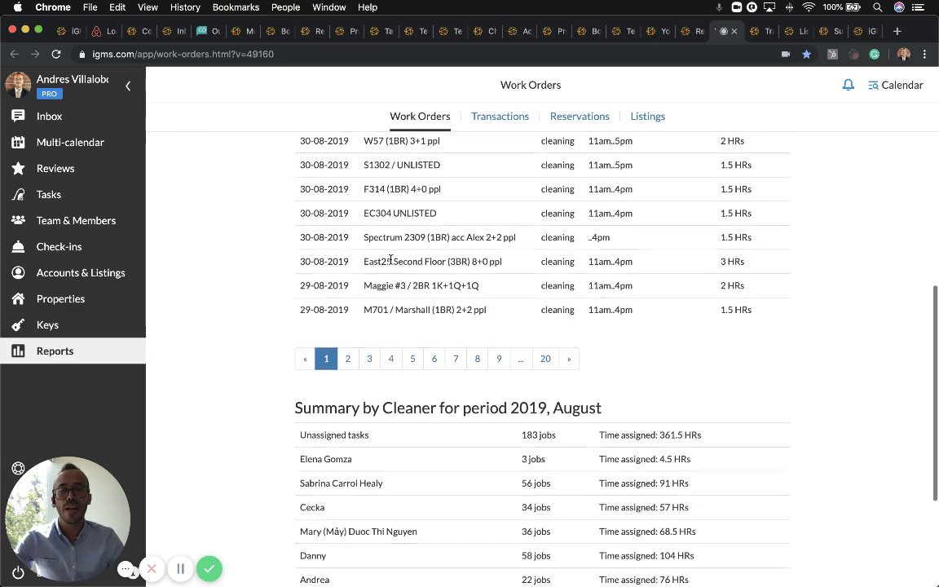
scroll(392, 259, down, 5)
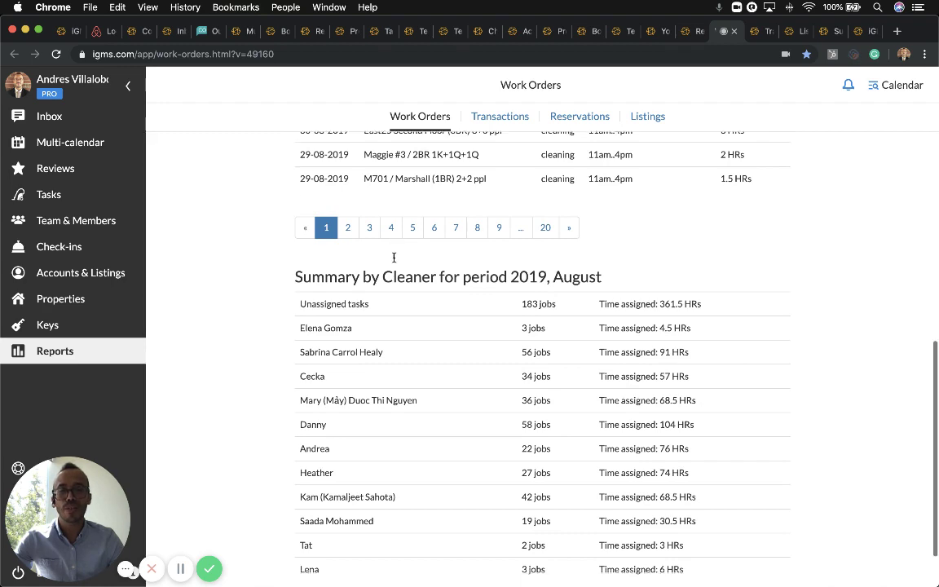
scroll(394, 257, down, 2)
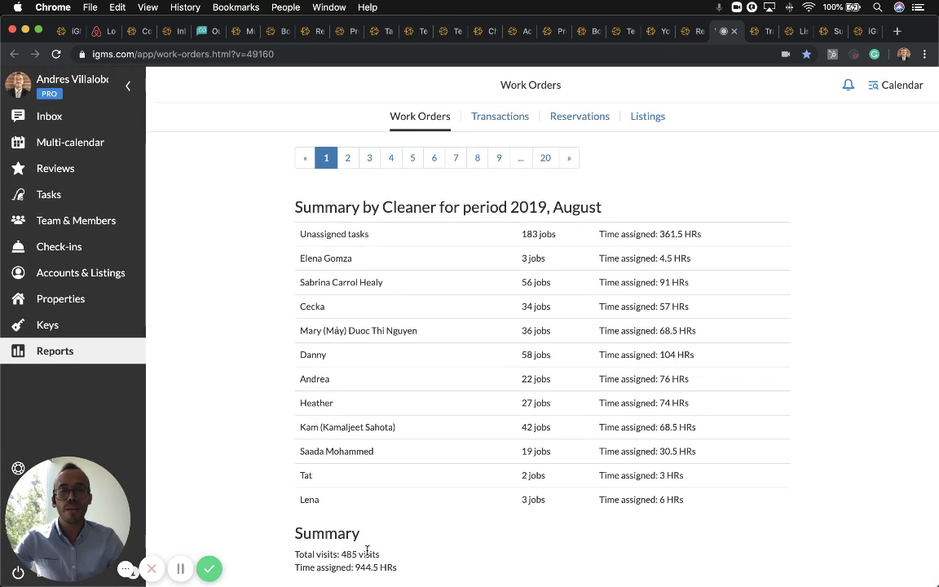
triple_click(368, 554)
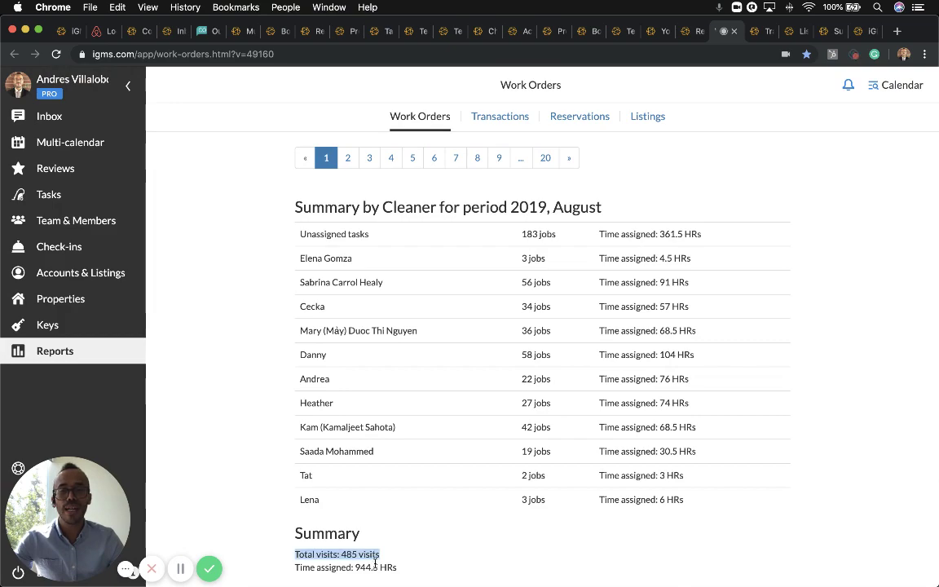
double_click(367, 567)
scroll(371, 566, up, 10)
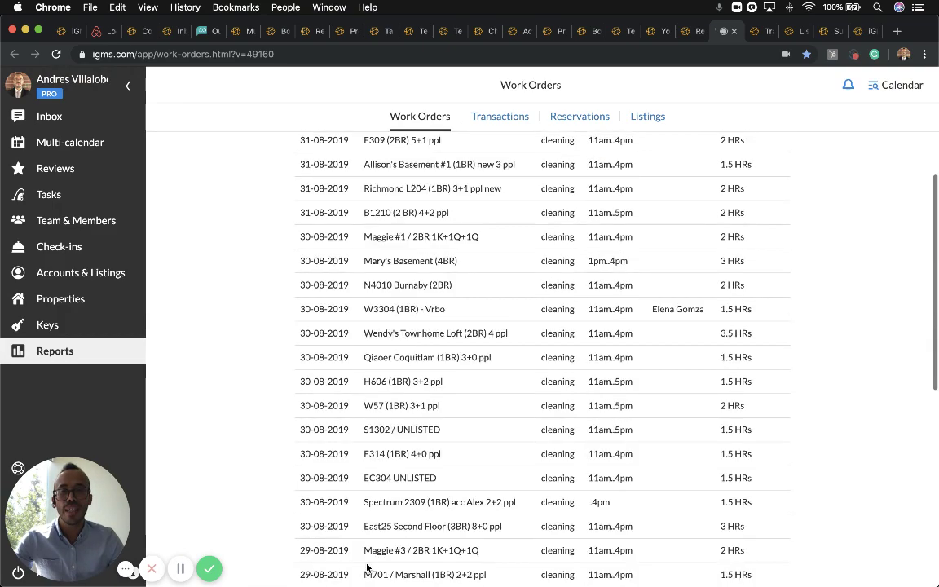
scroll(367, 566, up, 5)
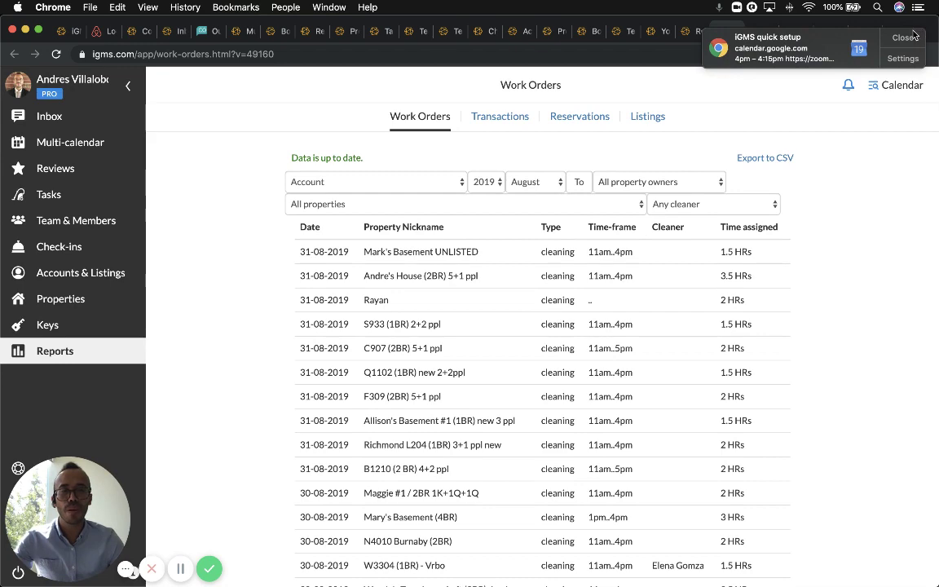
- Dismiss the calendar notification and filter the work orders by the property owner entry Head of Cleaners
click(621, 182)
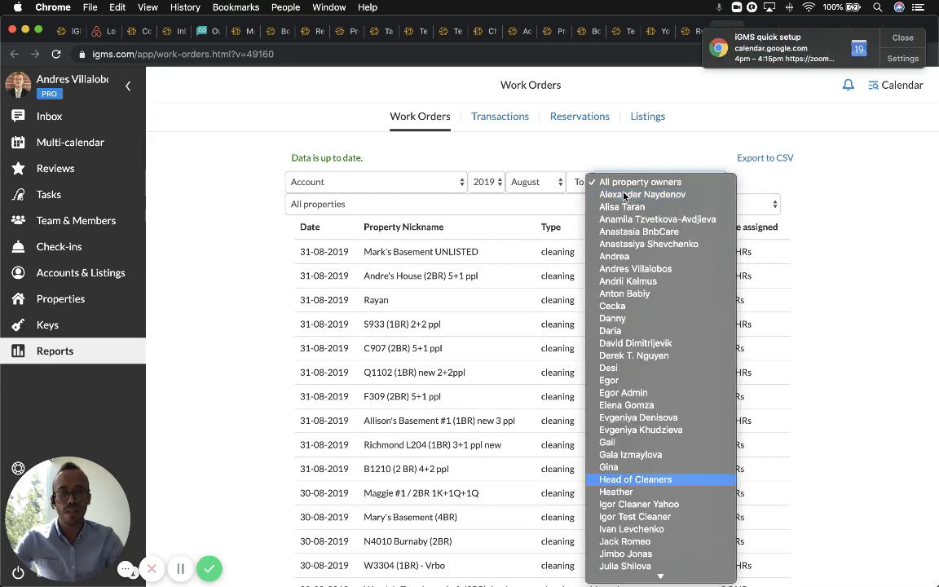
click(901, 42)
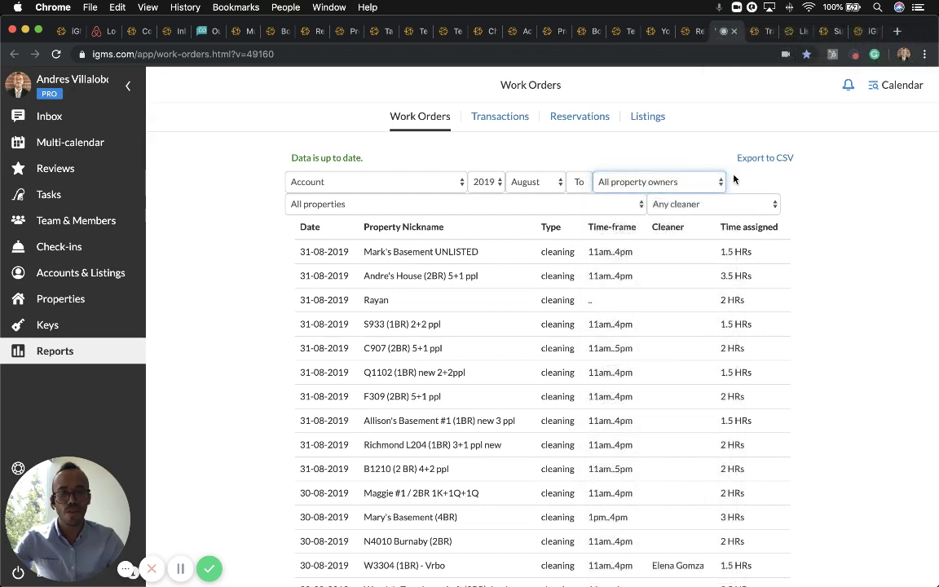
click(624, 181)
key(h)
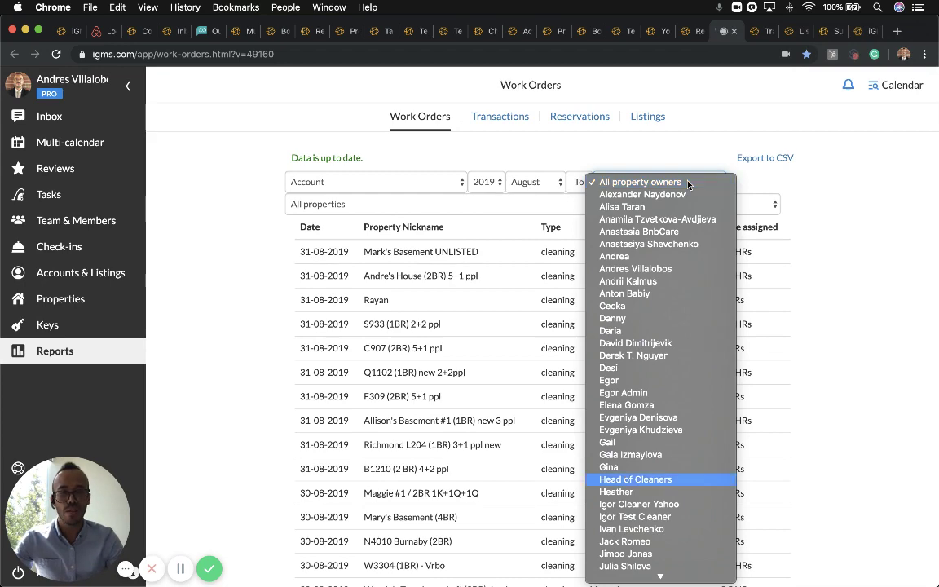
key(Return)
- Try filtering the work orders by a single cleaner, and reset the cleaner filter to Any cleaner
click(695, 179)
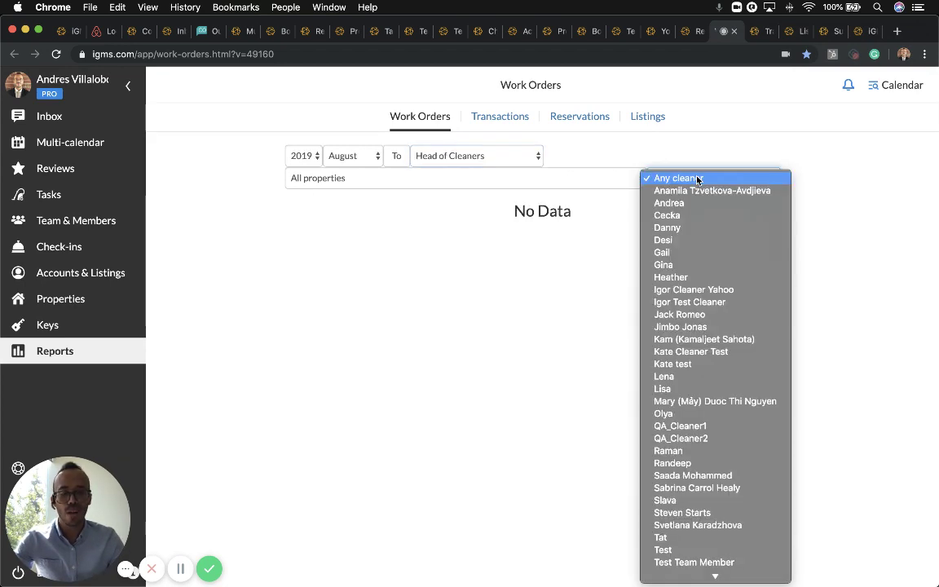
key(h)
key(Return)
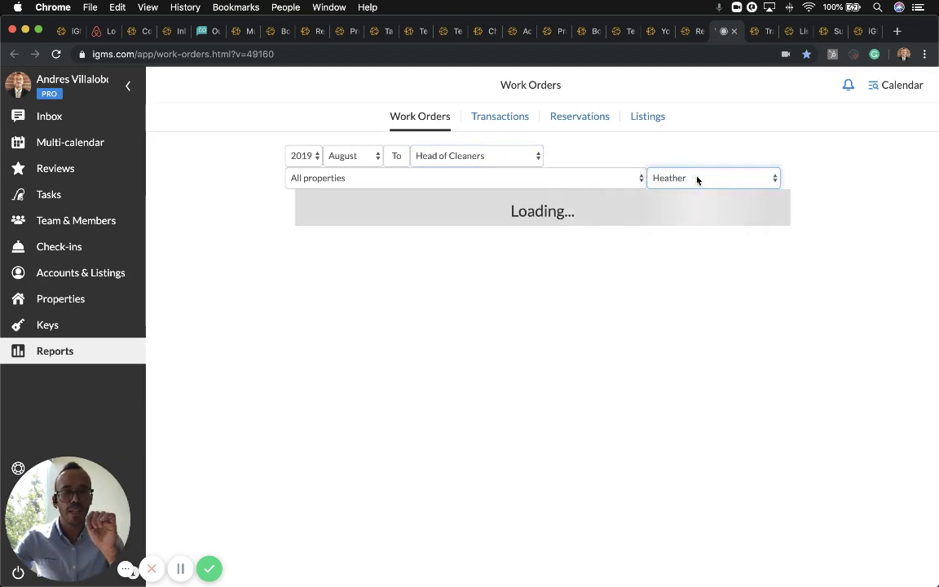
click(697, 180)
click(399, 170)
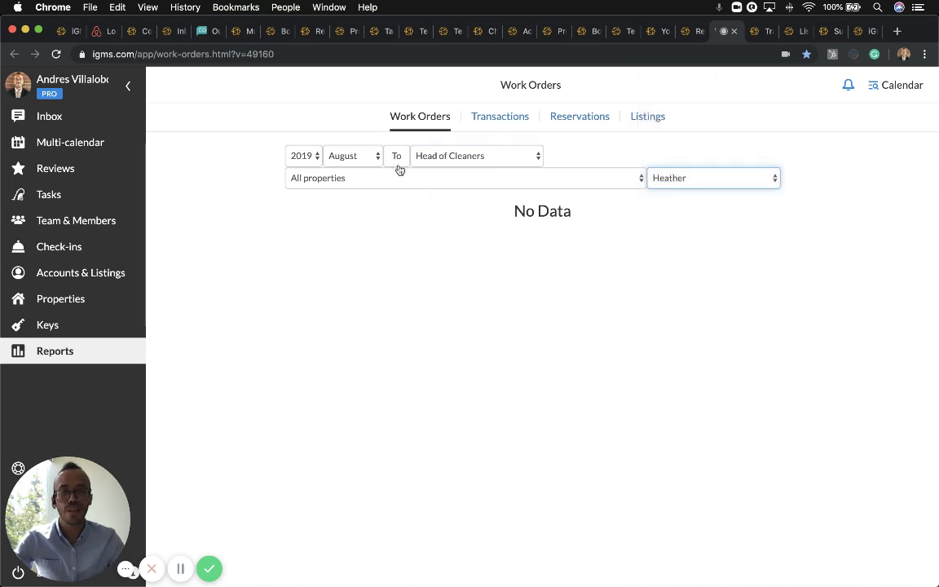
click(711, 179)
click(685, 79)
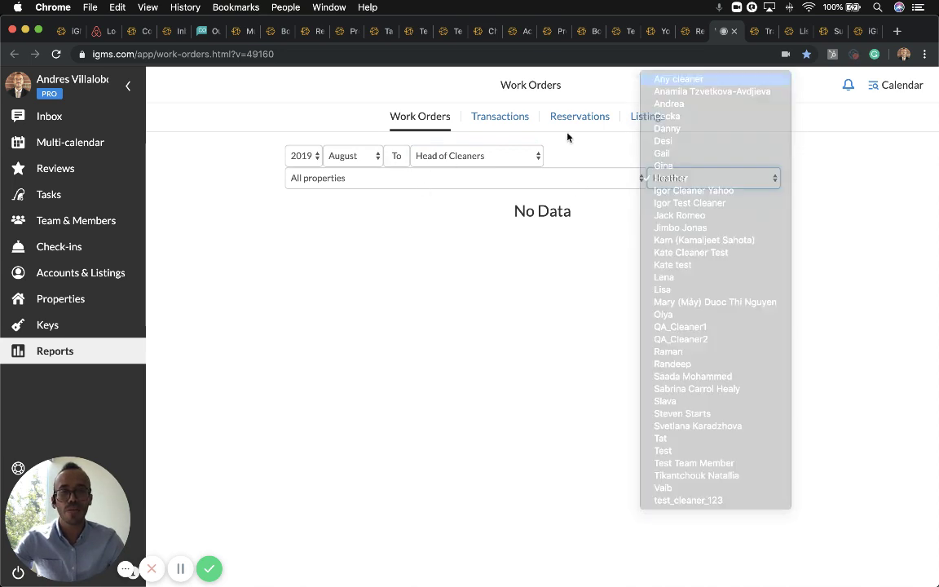
- Try filtering the August 2019 work orders by a different single property owner
click(465, 155)
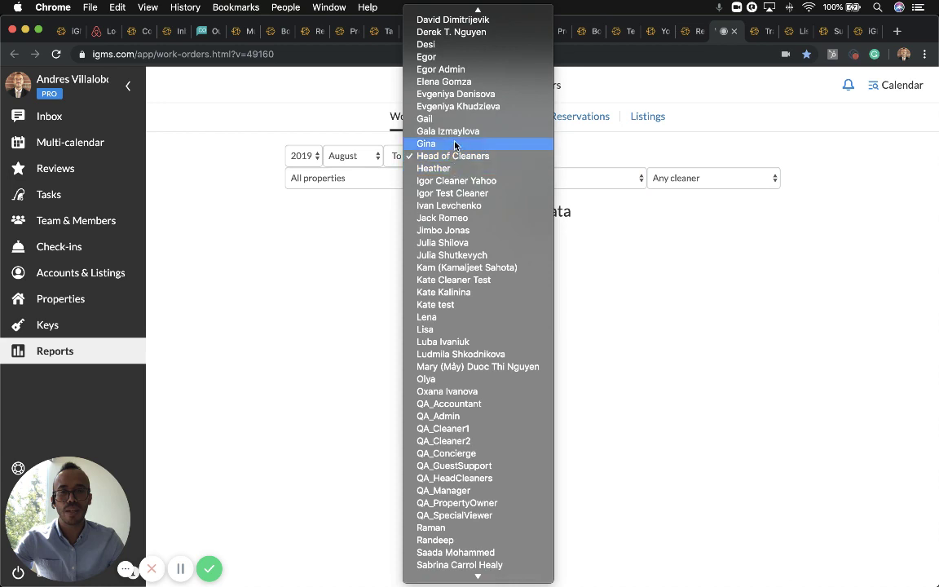
click(455, 146)
click(649, 180)
click(586, 178)
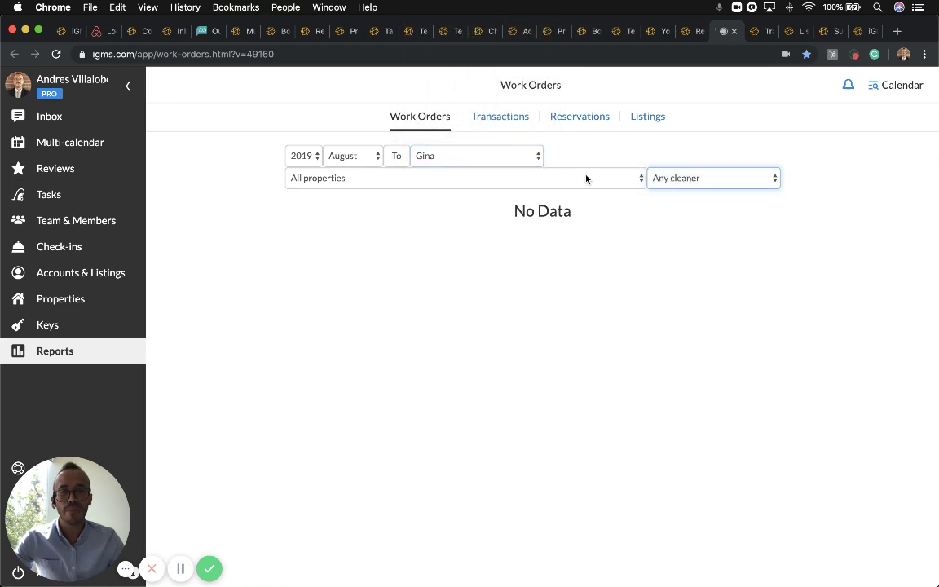
- Try narrowing the work orders to the Lux 2BR VRBO property, keeping the cleaner filter at Any cleaner
click(587, 179)
text(l)
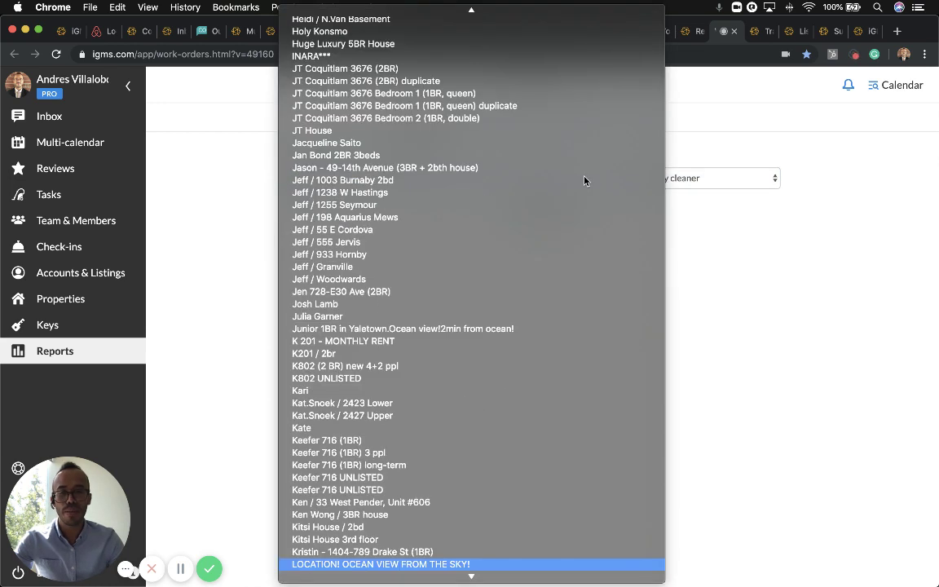
key(Down)
key(Down)
key(Down)
key(Down)
key(Down)
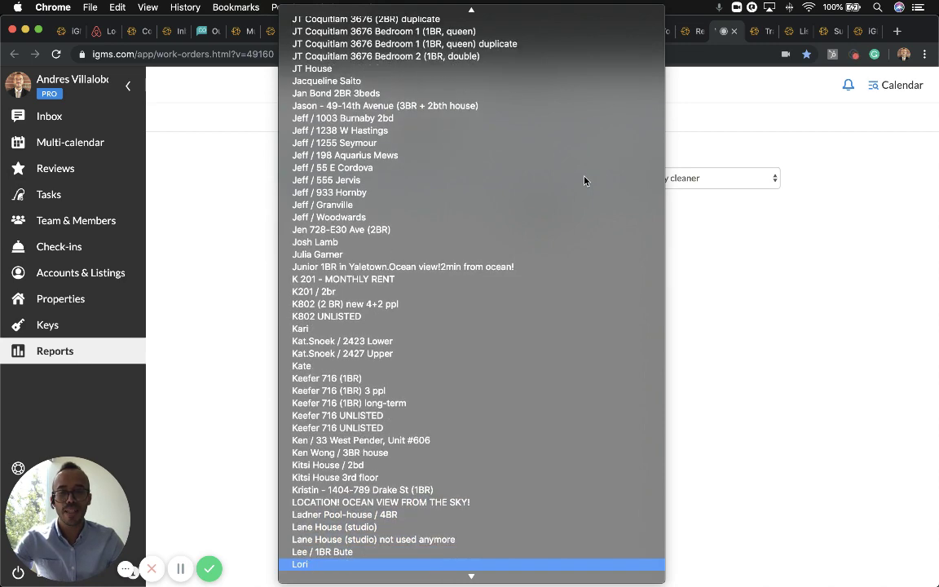
key(Down)
key(Down)
key(Down)
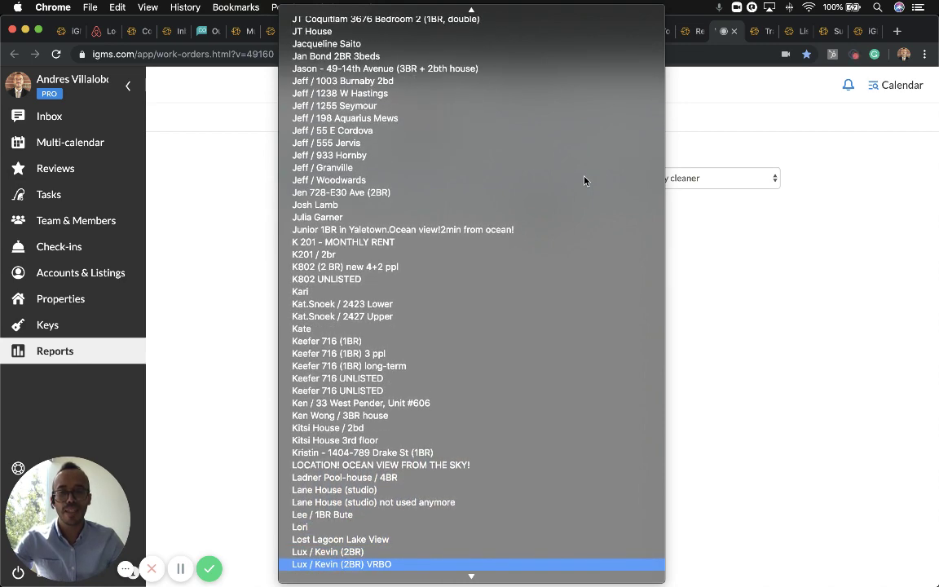
key(Return)
click(715, 181)
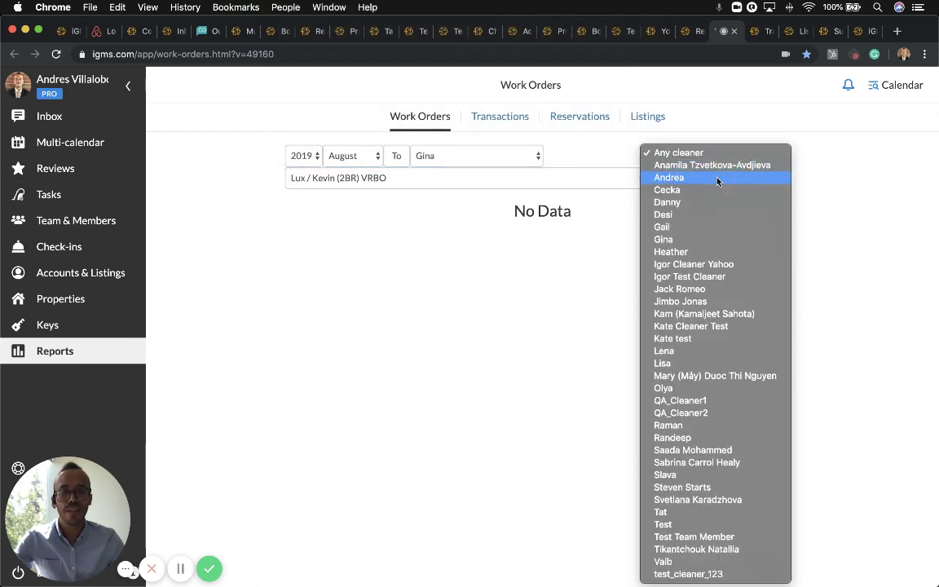
click(702, 153)
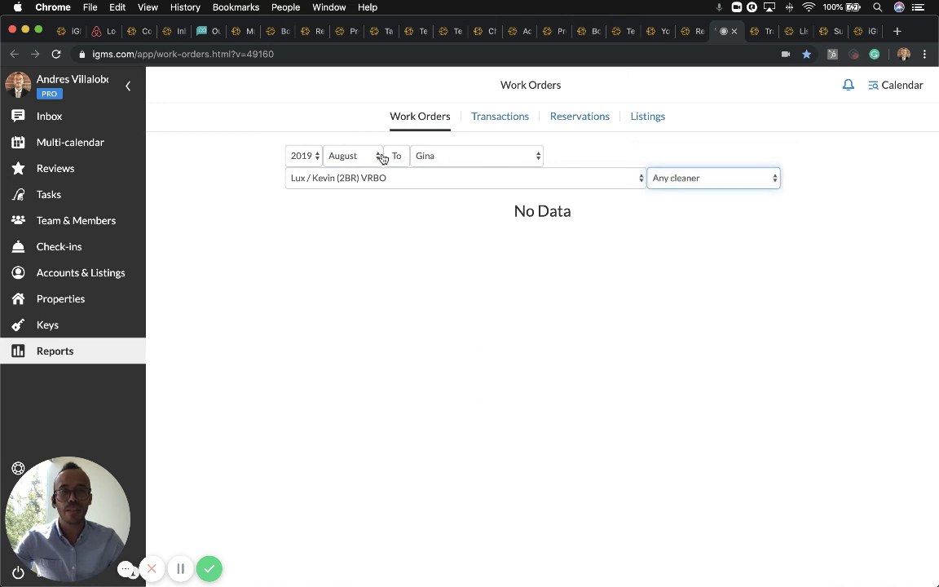
- Reset the work order filters to All property owners and All properties
click(467, 153)
scroll(481, 37, up, 5)
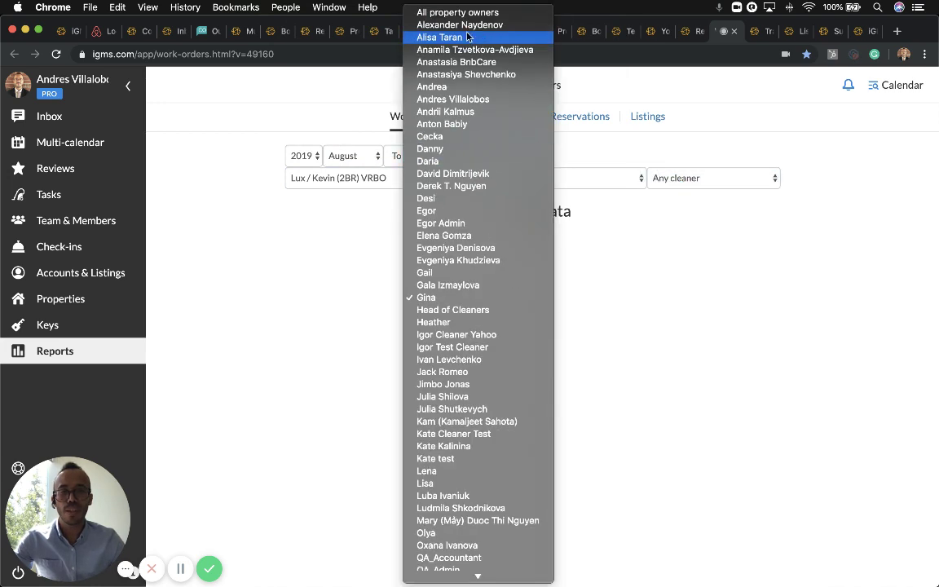
key(Escape)
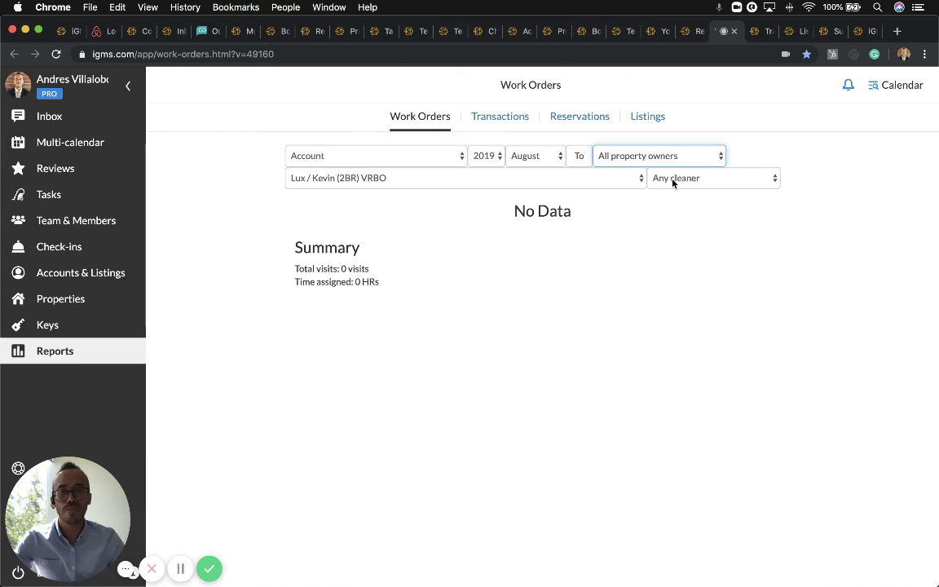
click(595, 178)
scroll(472, 77, up, 15)
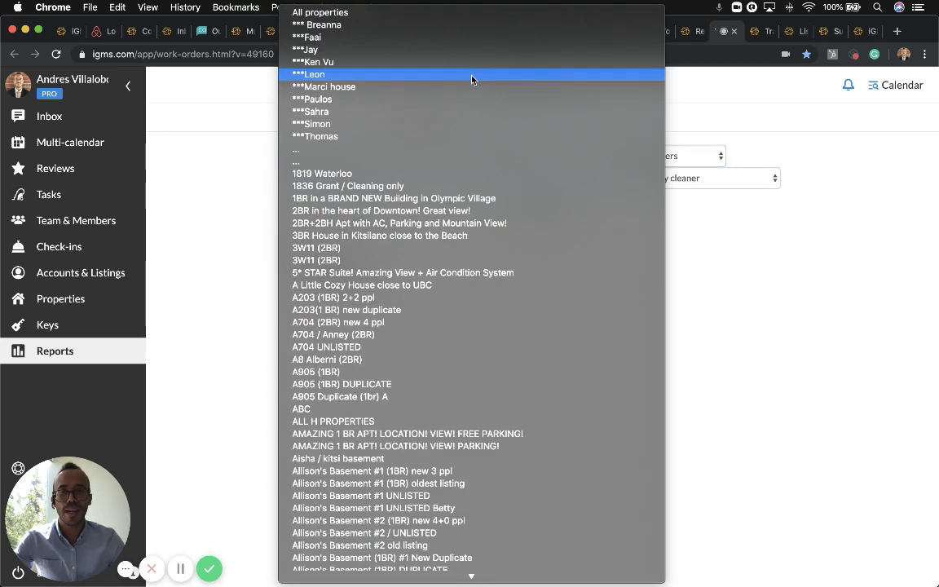
click(366, 23)
click(437, 176)
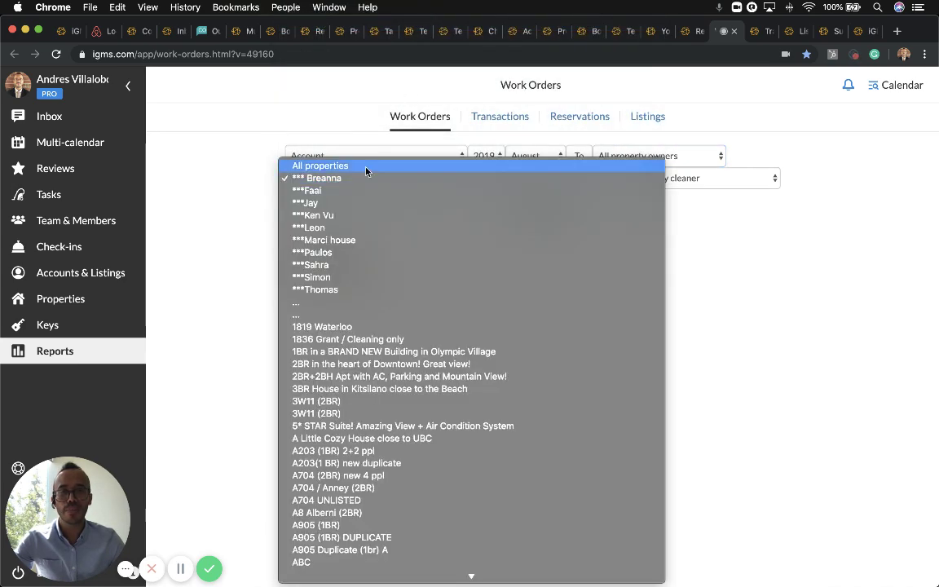
click(652, 278)
scroll(678, 254, down, 1)
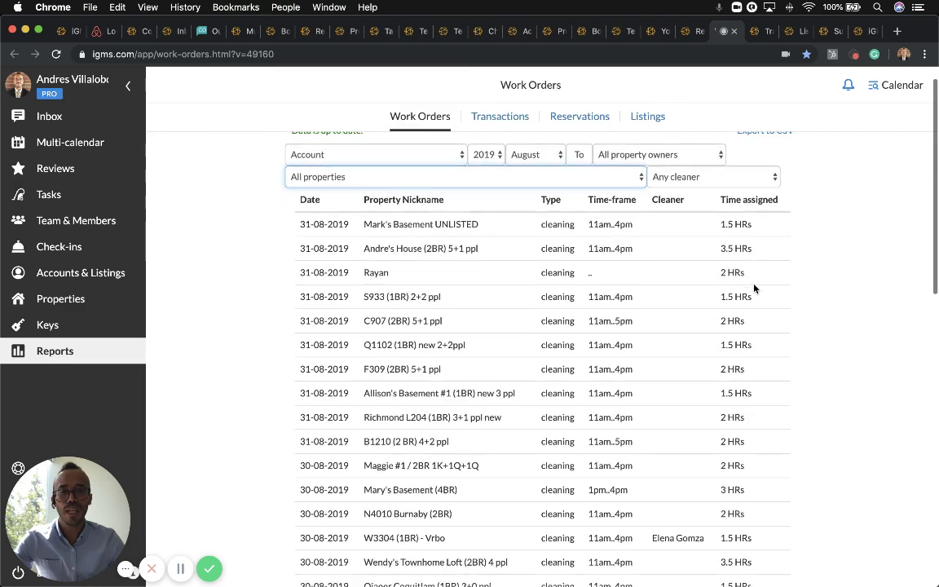
- Filter the August 2019 work orders of all properties by one cleaner
click(728, 177)
text(heather)
key(Return)
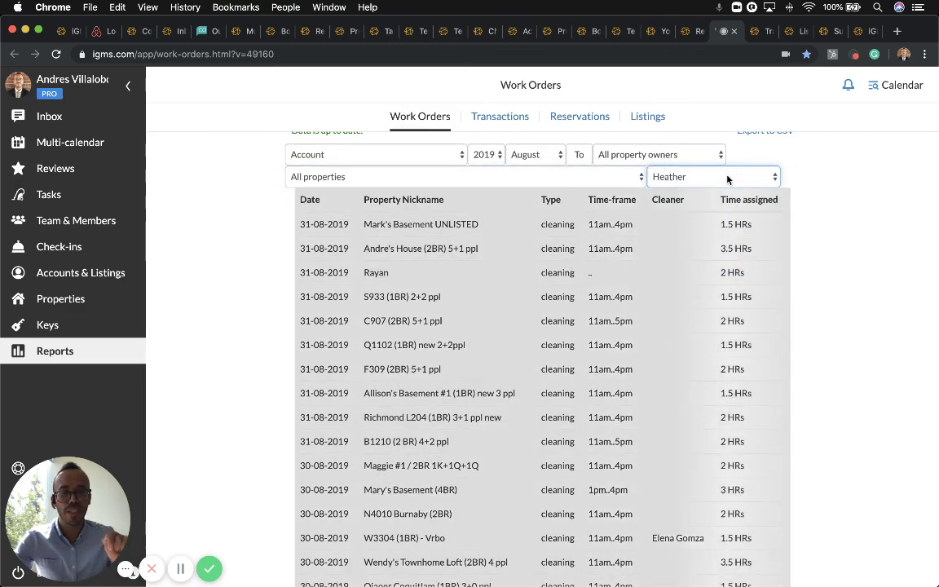
scroll(783, 296, down, 1)
scroll(799, 319, up, 2)
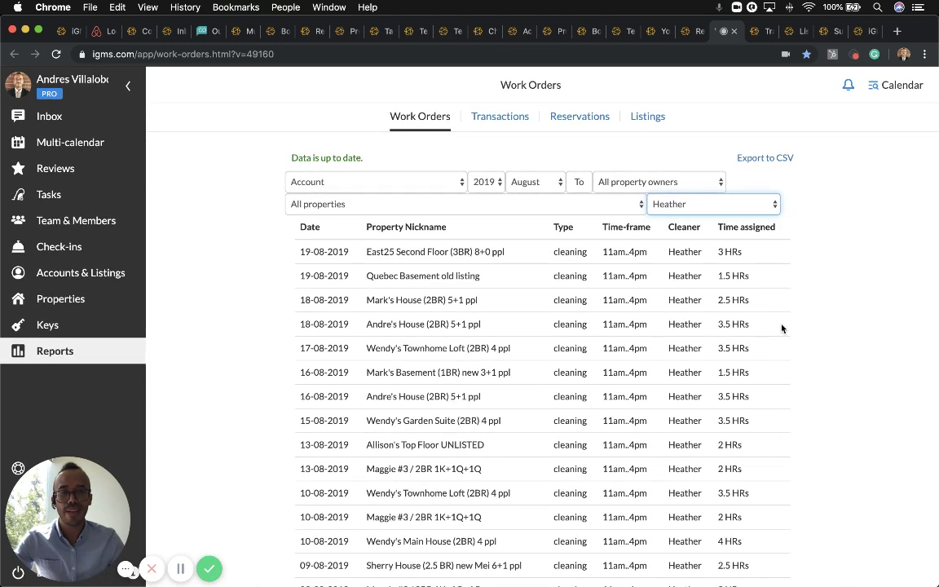
- Review the selected cleaner's jobs and time assigned in the August 2019 summary
scroll(668, 325, down, 10)
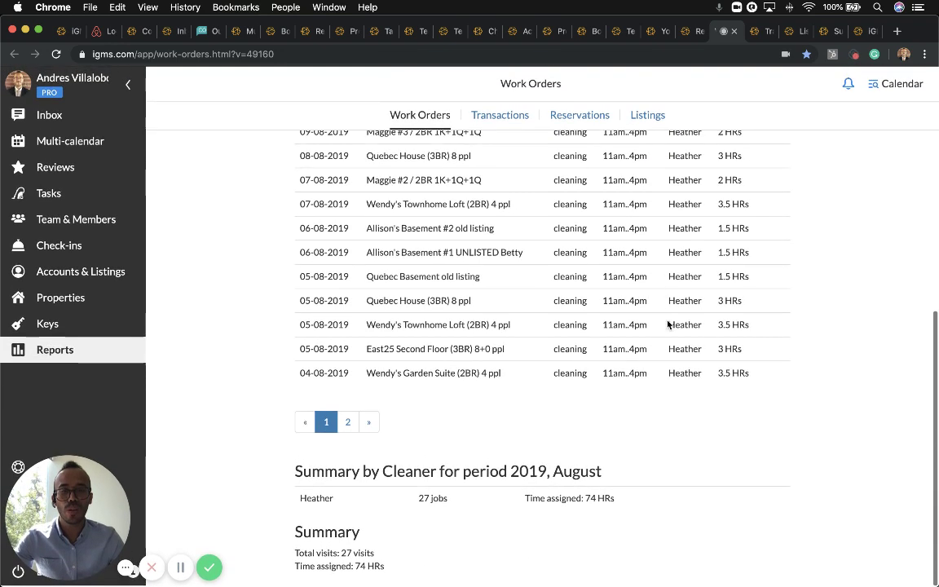
double_click(432, 499)
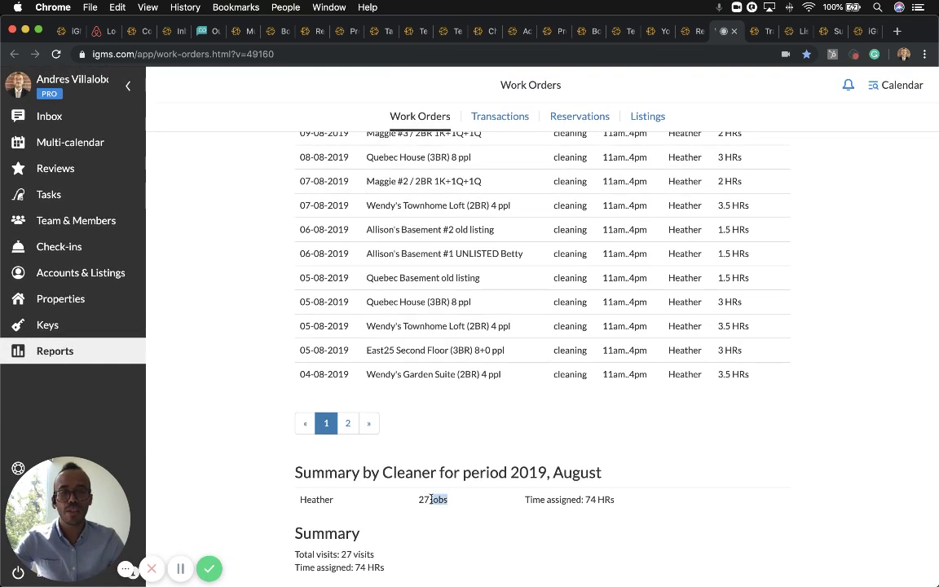
triple_click(594, 499)
scroll(362, 552, up, 6)
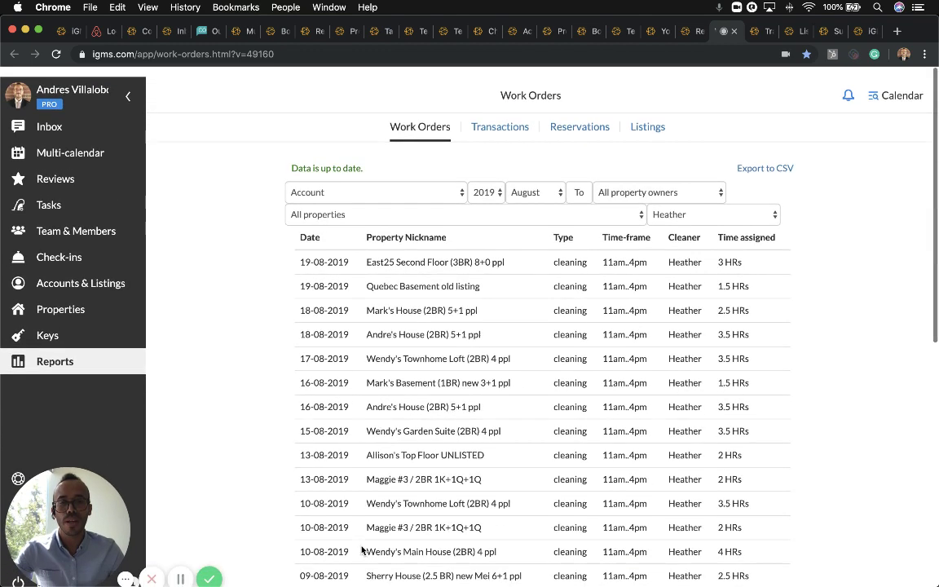
- Turn the work order period into a month range from August to August, and view the available accounts without selecting one
click(572, 182)
click(546, 183)
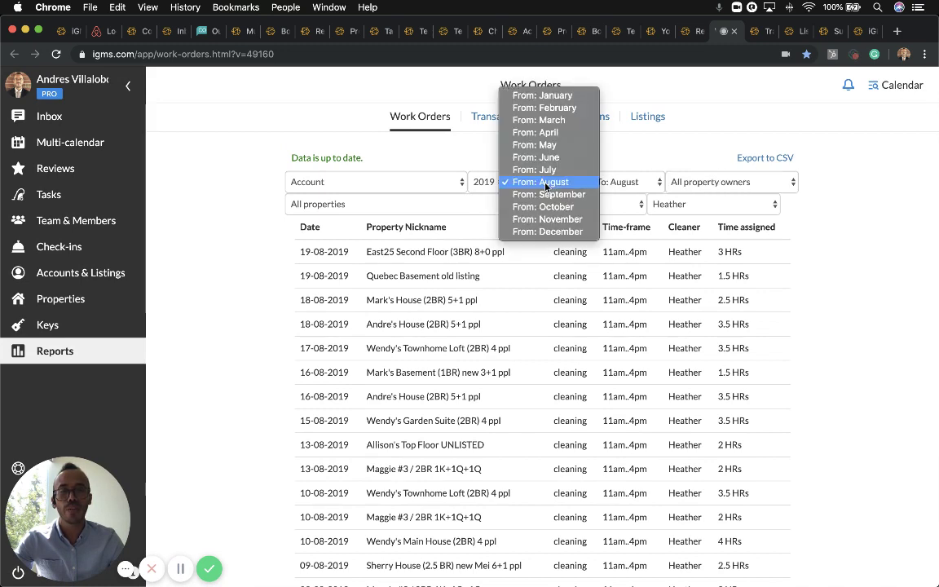
click(546, 183)
click(400, 183)
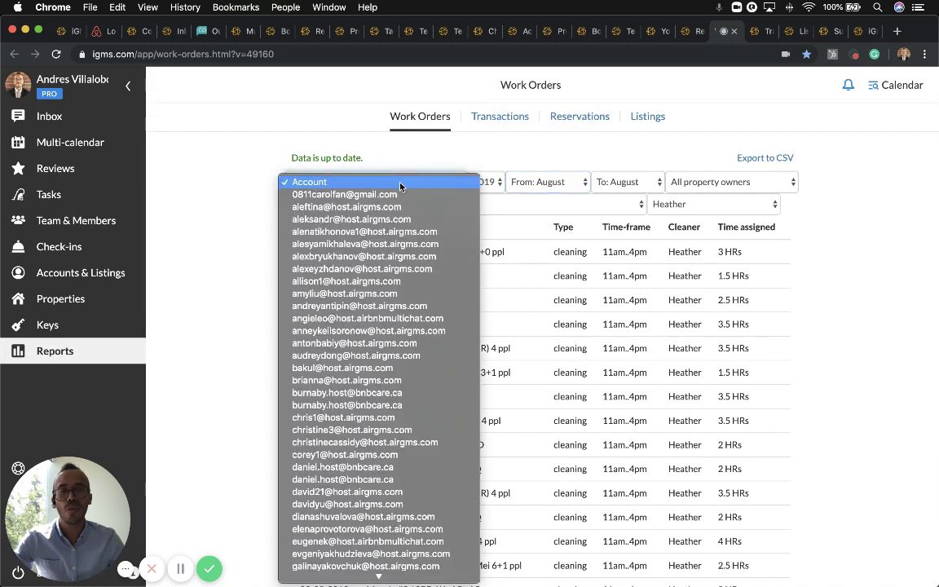
click(405, 184)
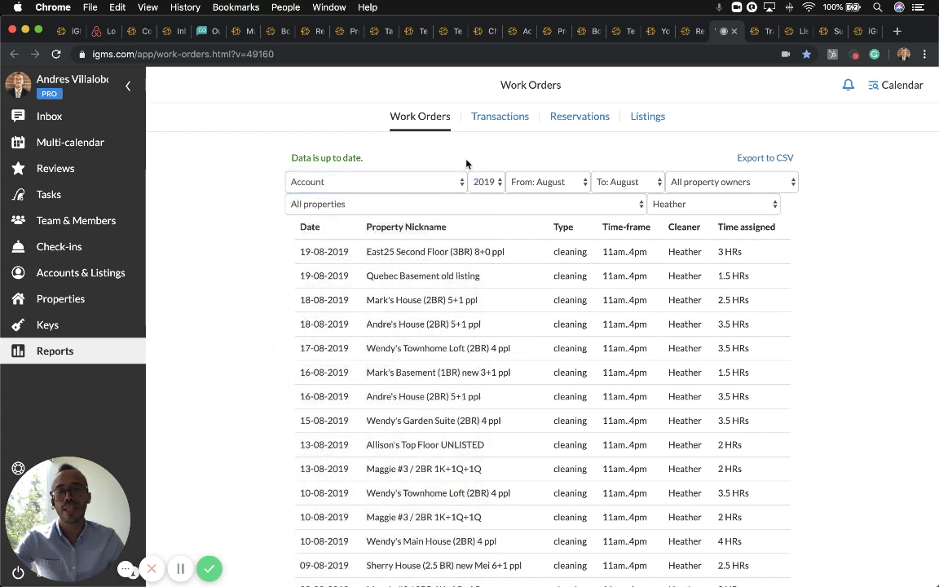
- Open the Transaction History report and examine its total revenue, payouts and the period, property owner and payout method filters
click(770, 32)
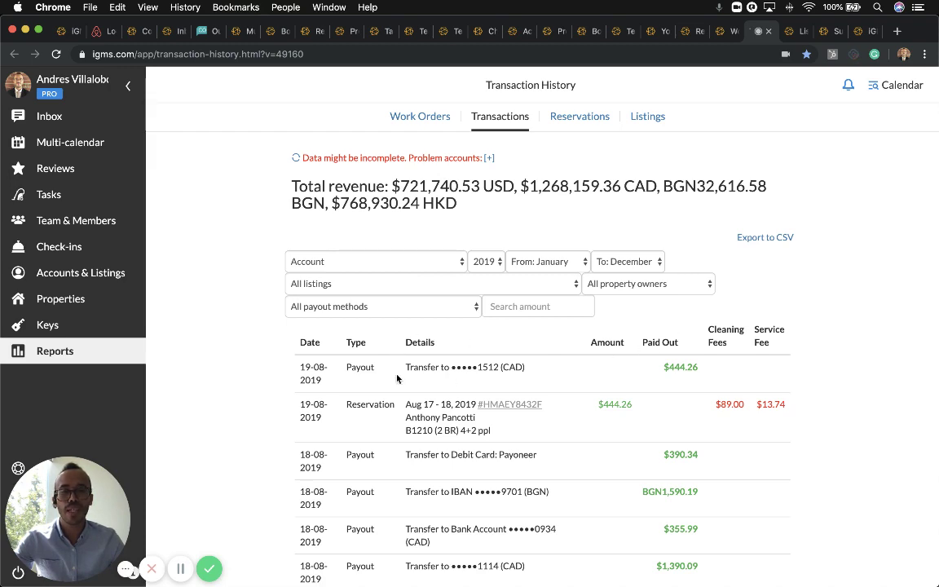
scroll(652, 375, down, 1)
scroll(625, 343, up, 2)
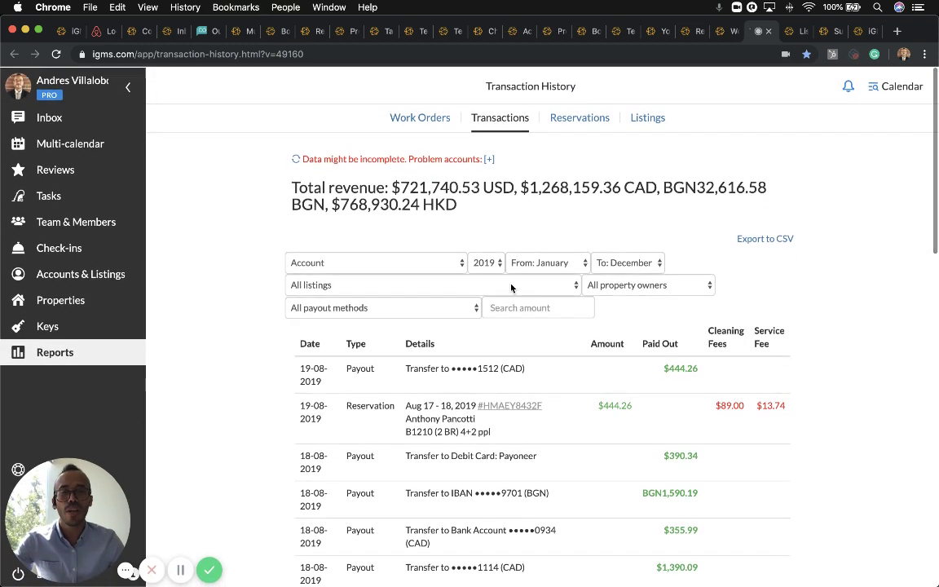
click(615, 263)
click(697, 305)
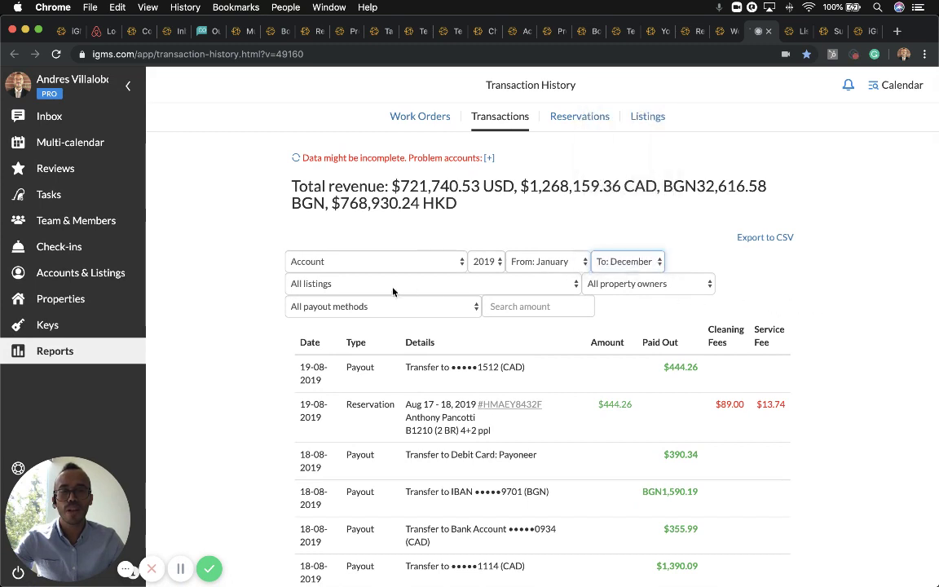
click(648, 283)
click(448, 309)
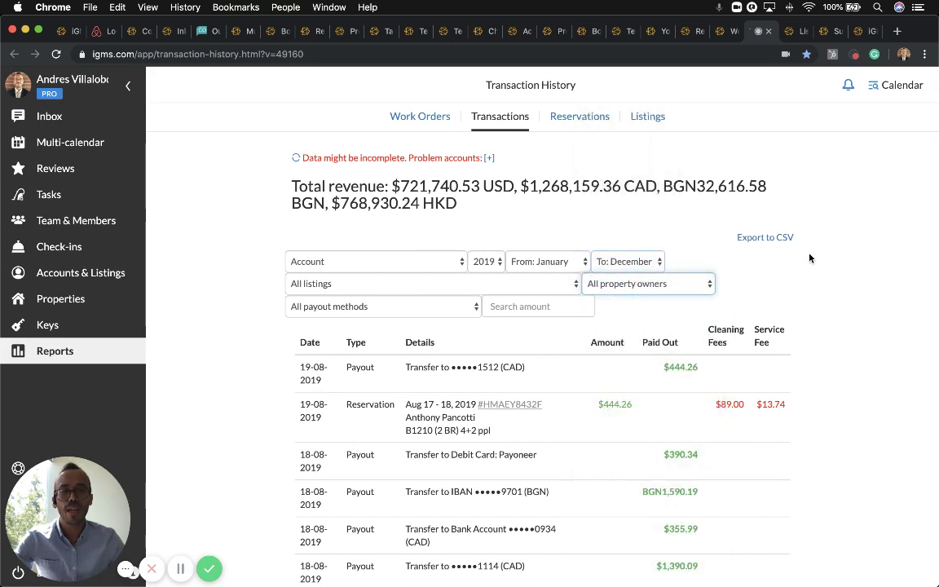
- Open the List of Reservations report, view its property owner filter, and filter the reservations by the Lux 2BR listing
click(796, 33)
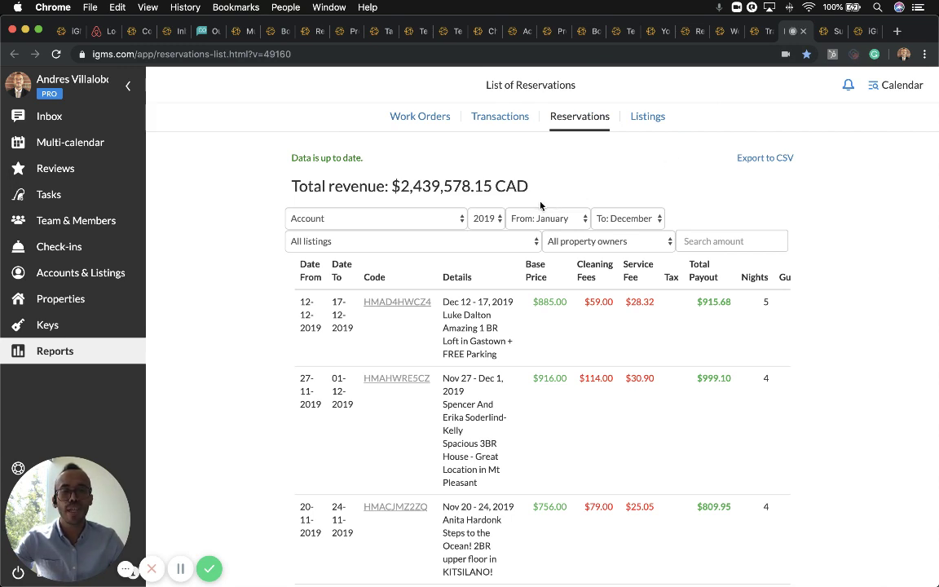
click(594, 241)
click(677, 160)
click(449, 242)
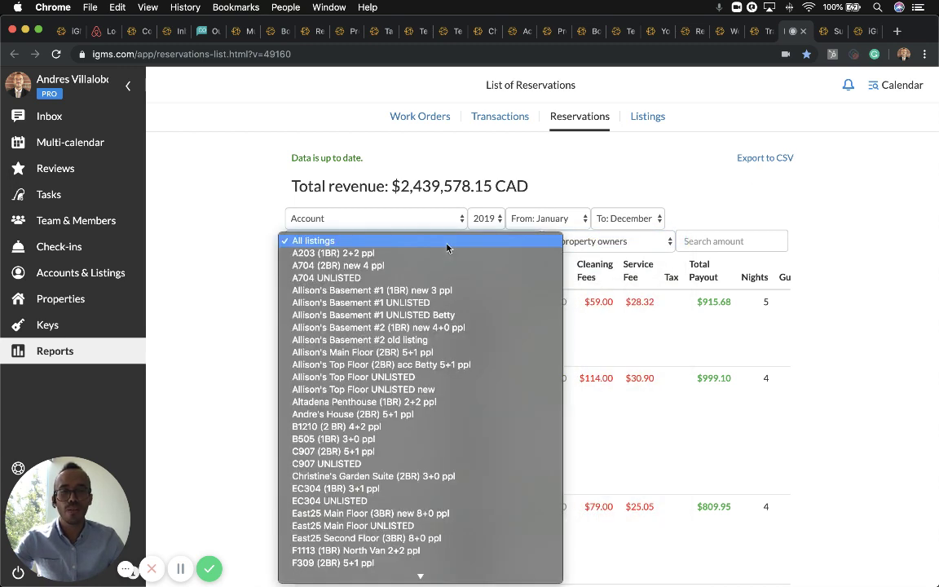
key(Return)
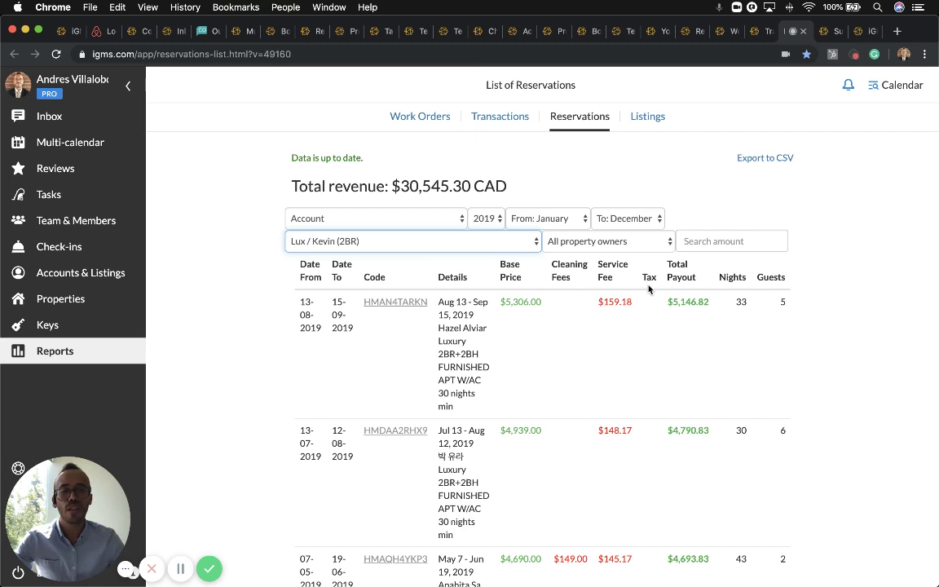
- Examine the filtered reservations' base price, fees, total payout, nights and guests
scroll(650, 287, down, 3)
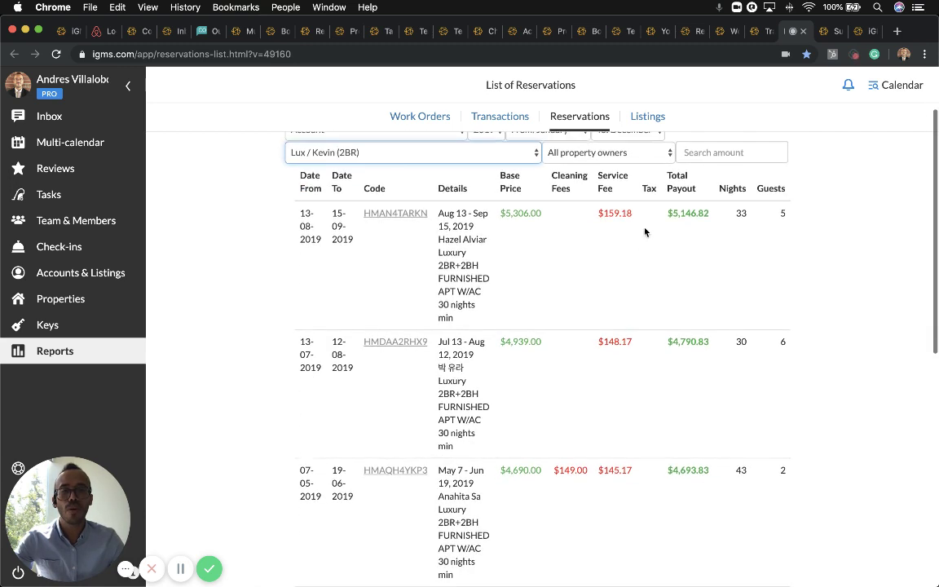
scroll(650, 364, up, 3)
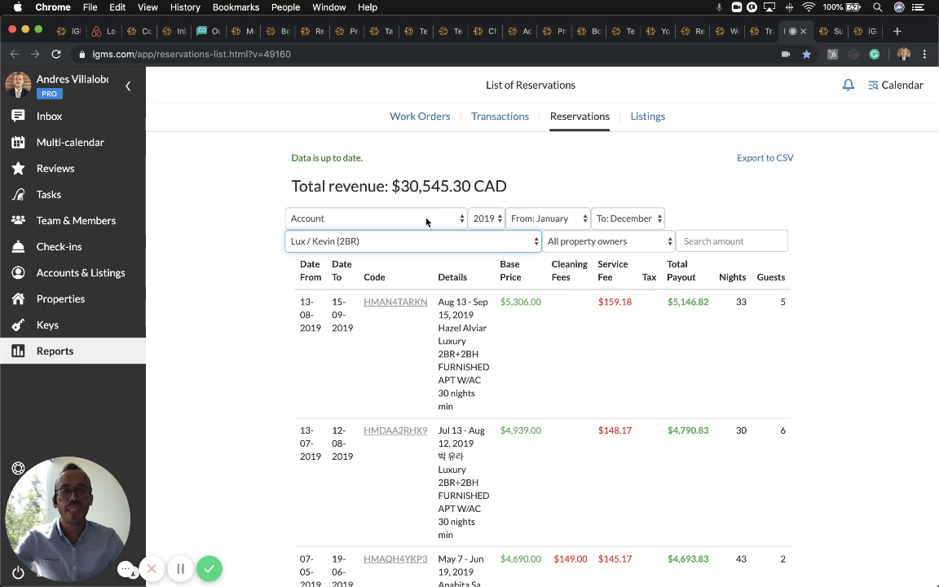
click(794, 190)
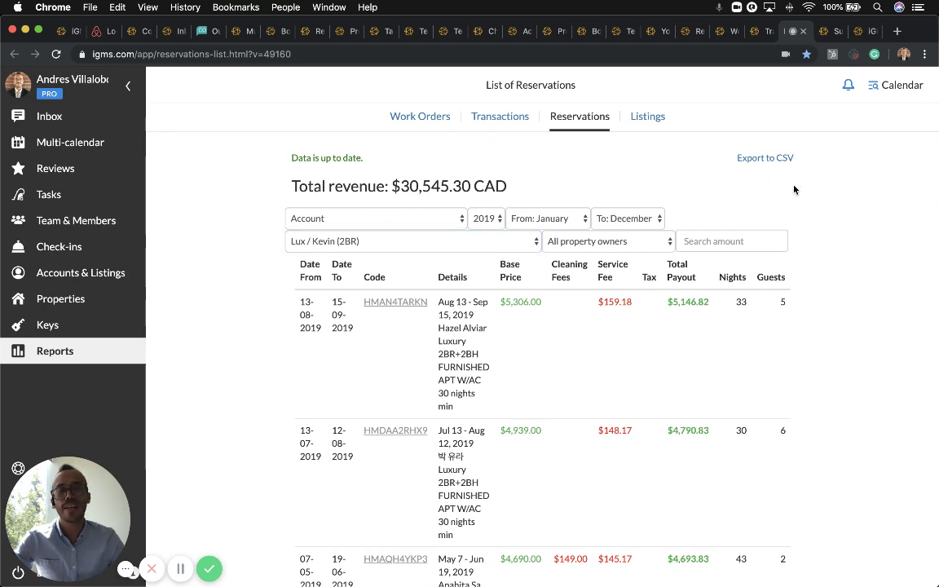
- Open the Listings summary report and review nights sold, revenue and cleaning fees per listing down to the subtotals
click(832, 31)
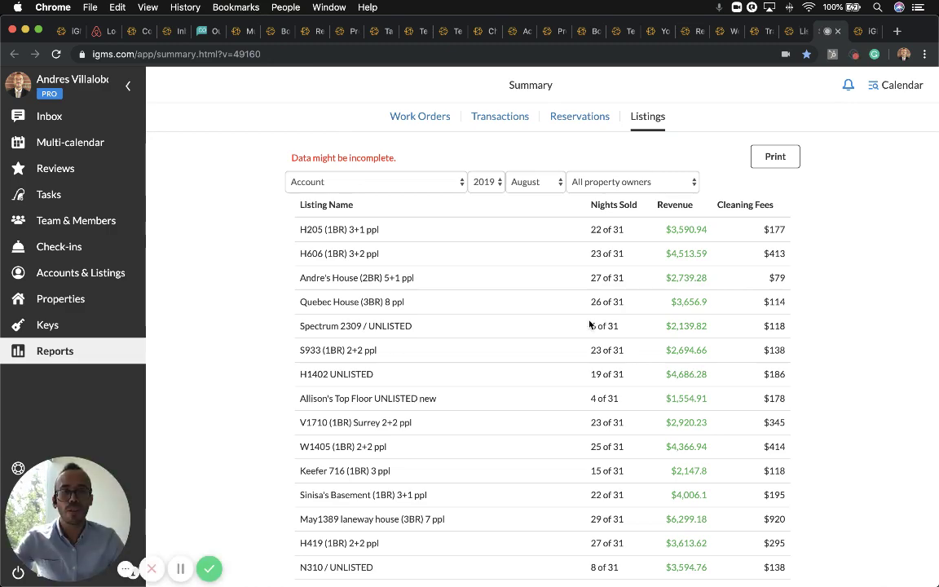
scroll(589, 325, down, 5)
scroll(590, 325, up, 5)
scroll(757, 247, down, 10)
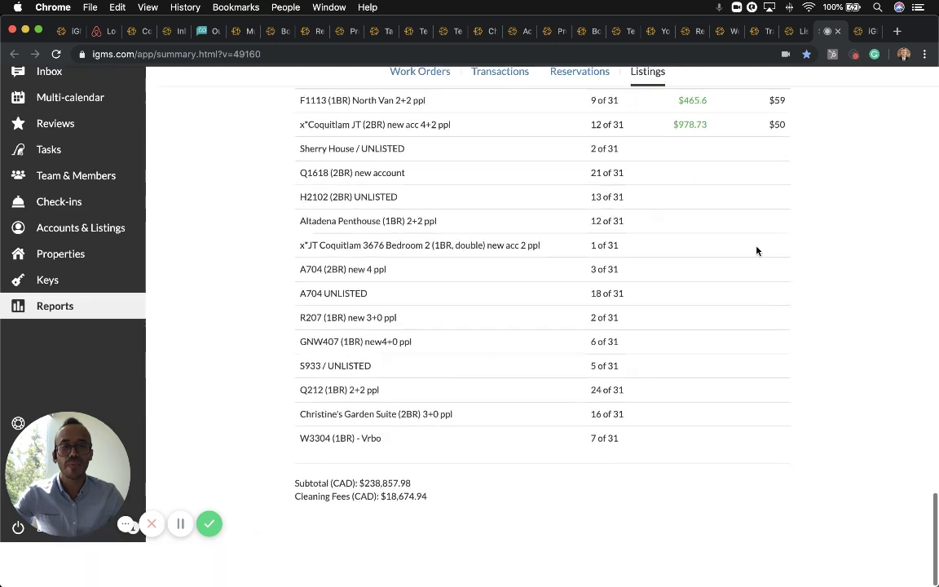
scroll(430, 443, up, 10)
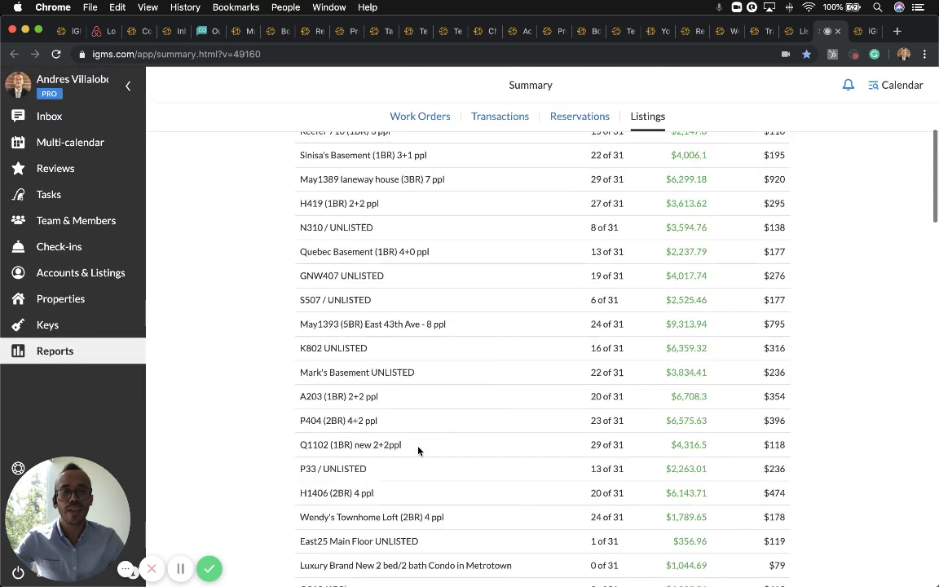
- Set the Listings summary's month to July, keeping the year at 2019 after viewing the available years
click(527, 182)
click(536, 170)
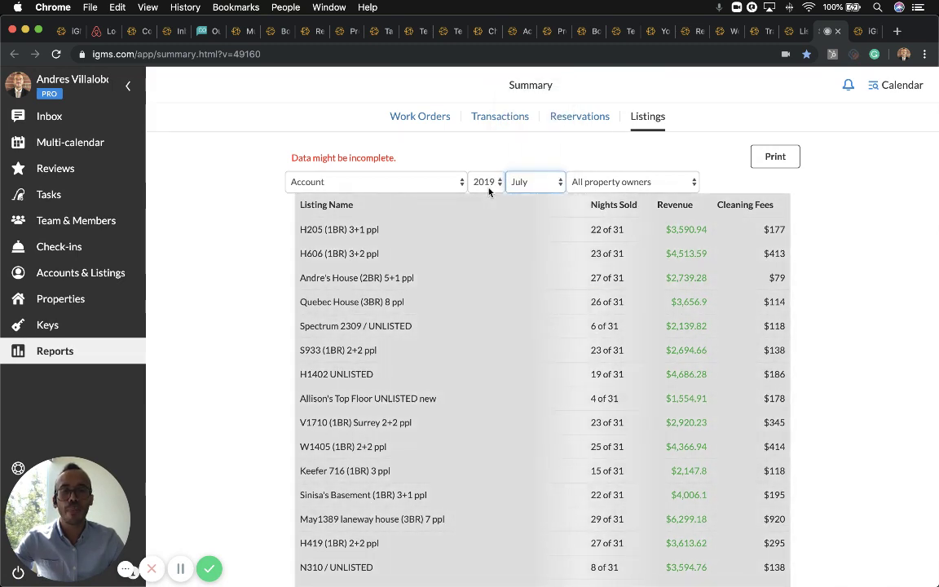
click(488, 183)
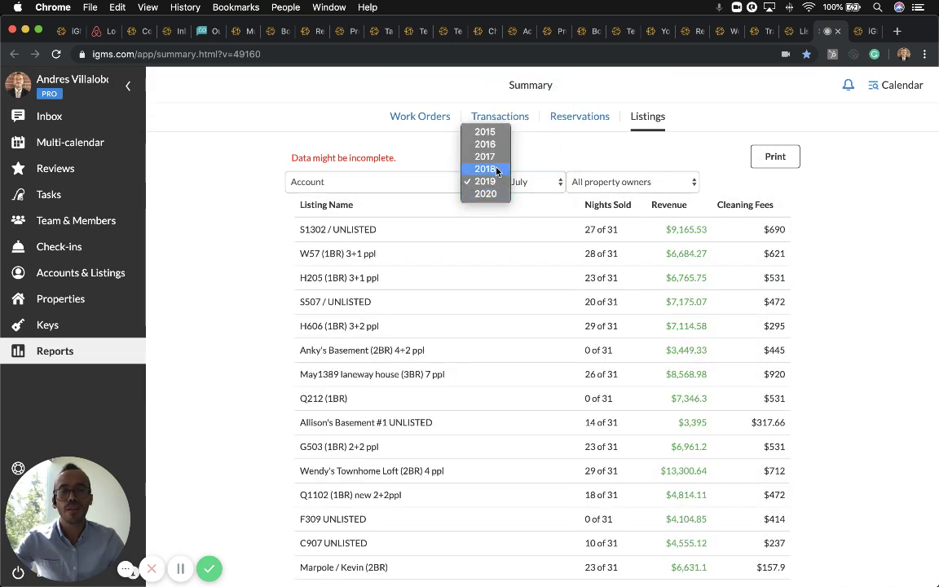
click(488, 181)
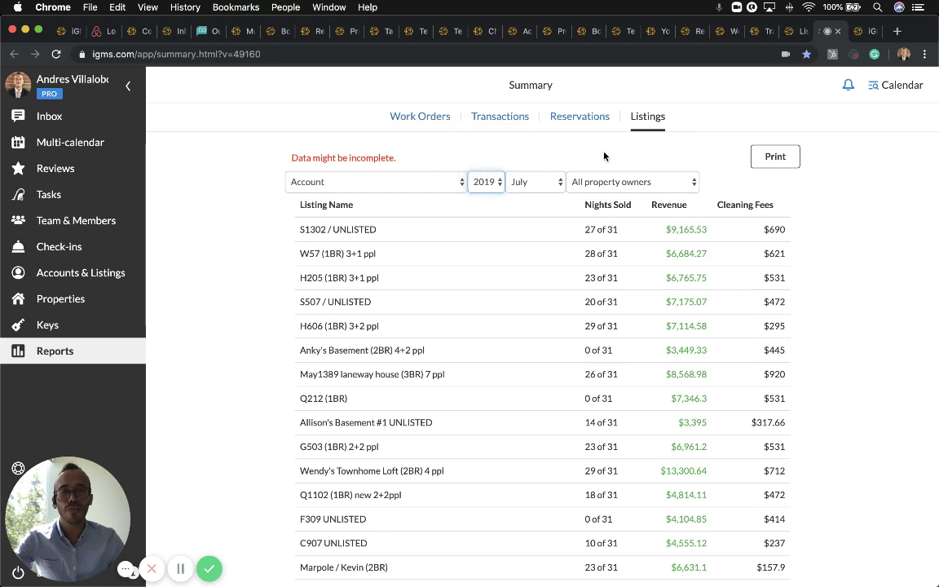
click(763, 156)
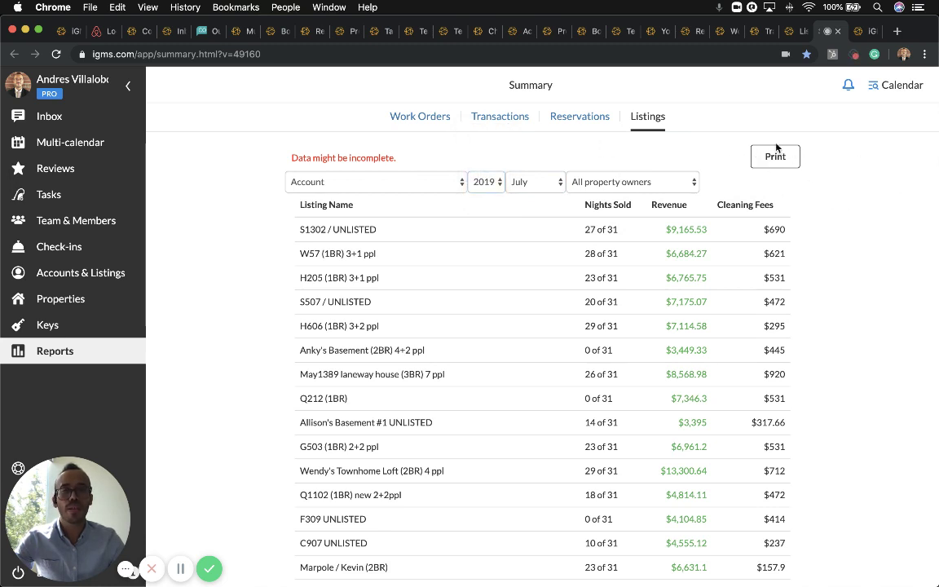
- Switch to the iGMS Help Desk page and search the knowledge base for "task", then dismiss the suggested articles
click(855, 36)
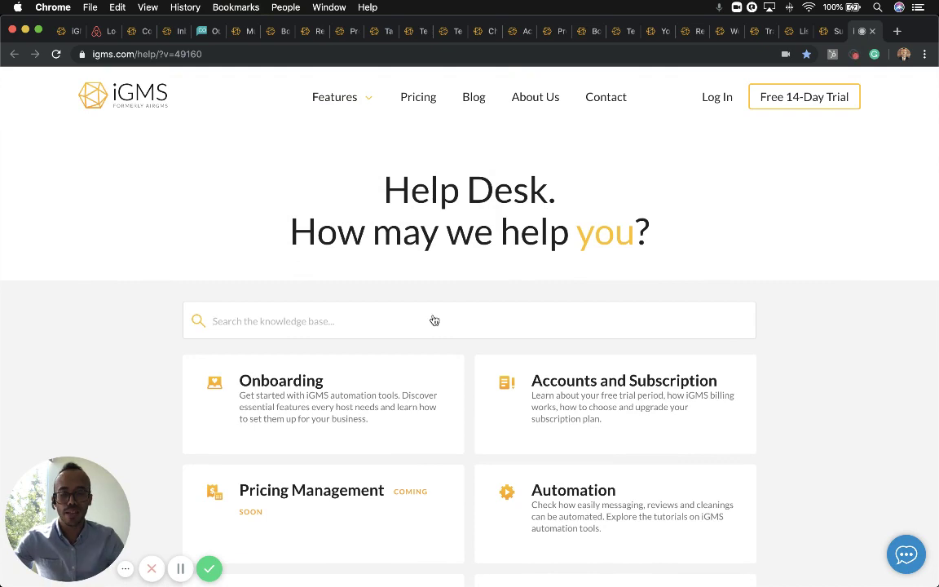
text(task)
scroll(426, 316, down, 3)
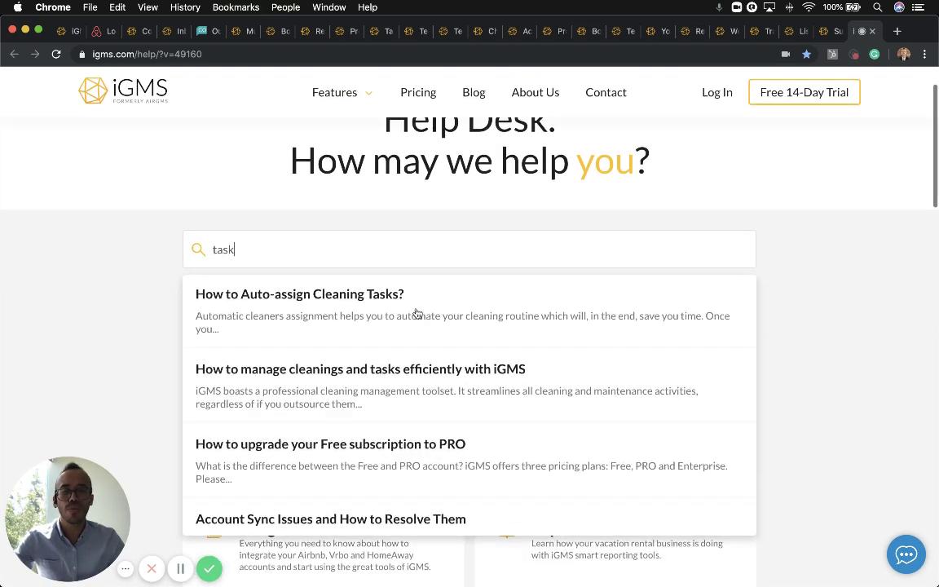
click(849, 266)
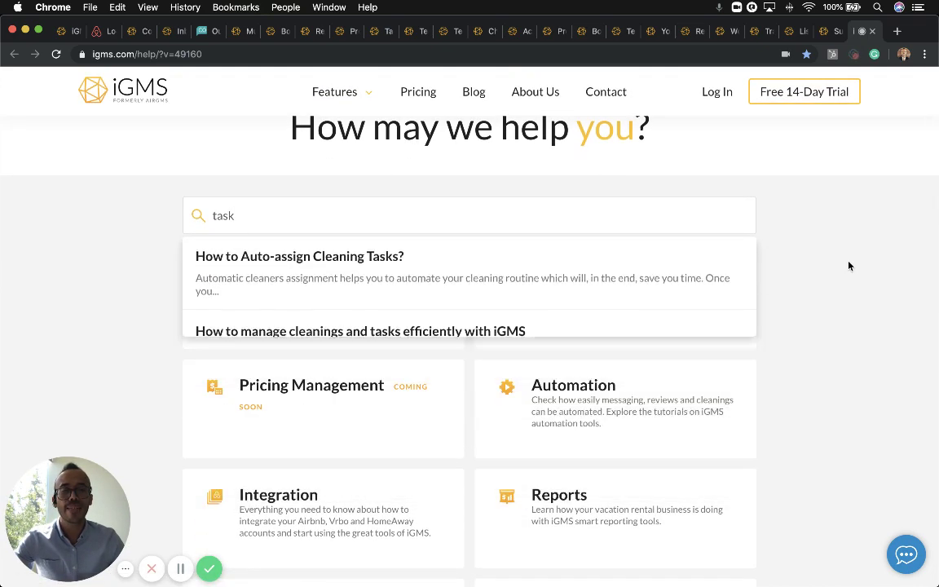
- Review the remaining help categories and the customer support hours, then open the support chat and close it again
scroll(848, 266, down, 5)
scroll(617, 280, down, 10)
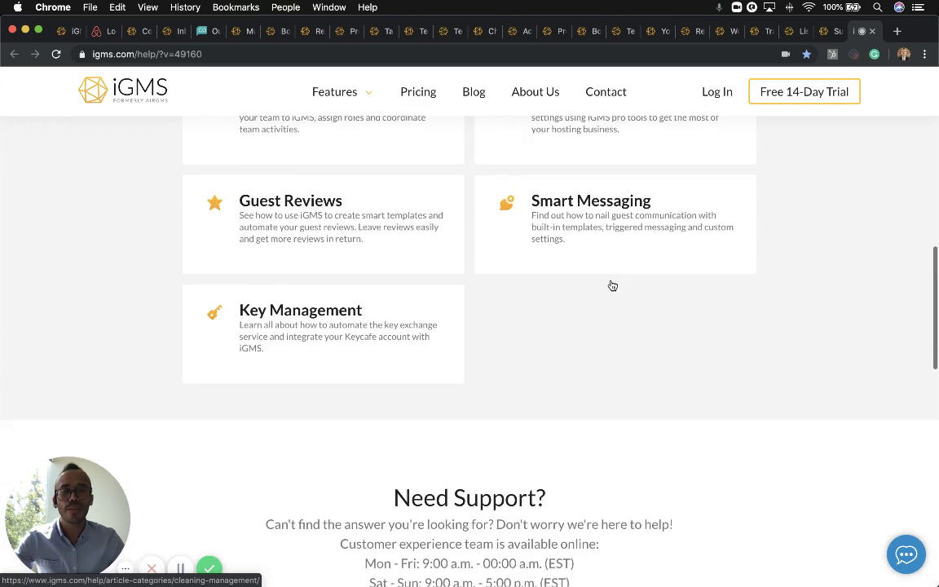
scroll(617, 280, down, 4)
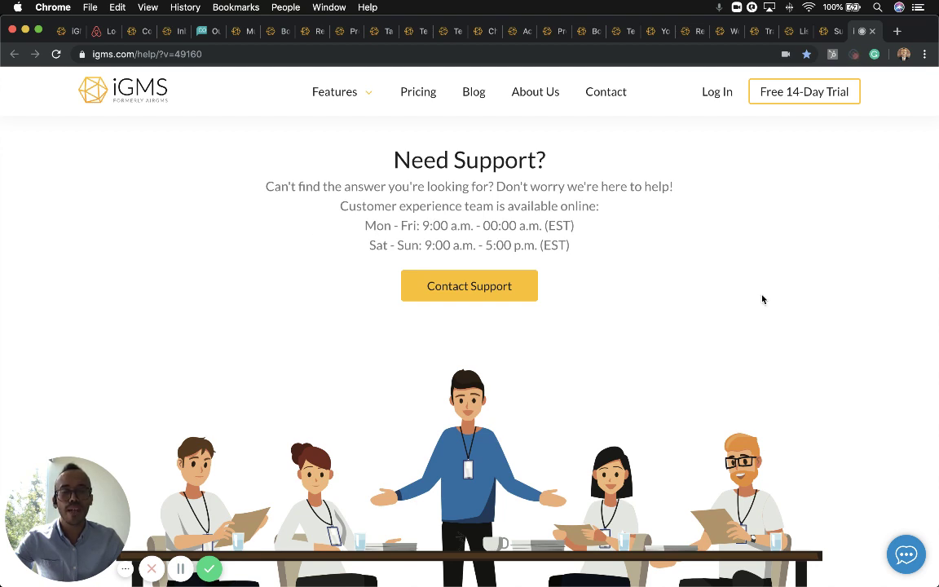
click(909, 557)
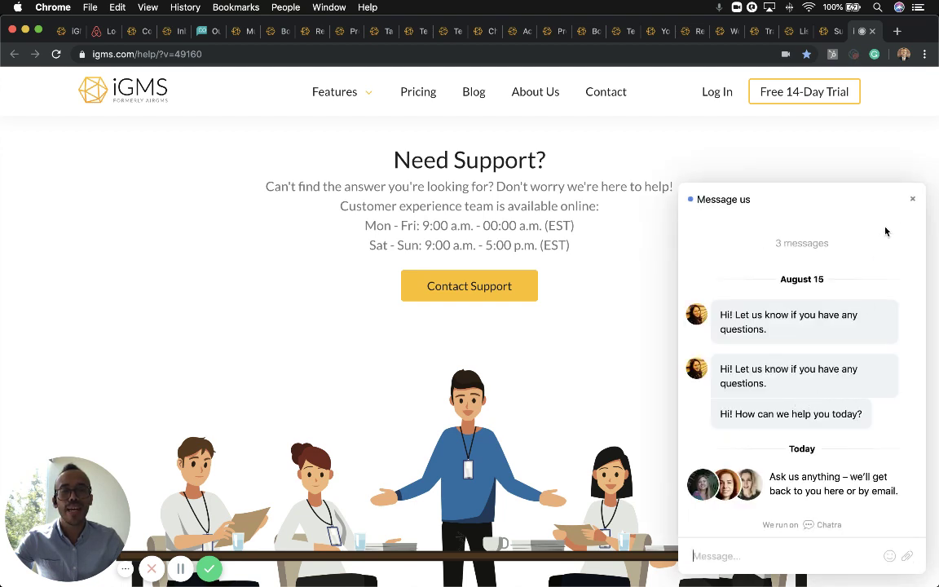
click(913, 198)
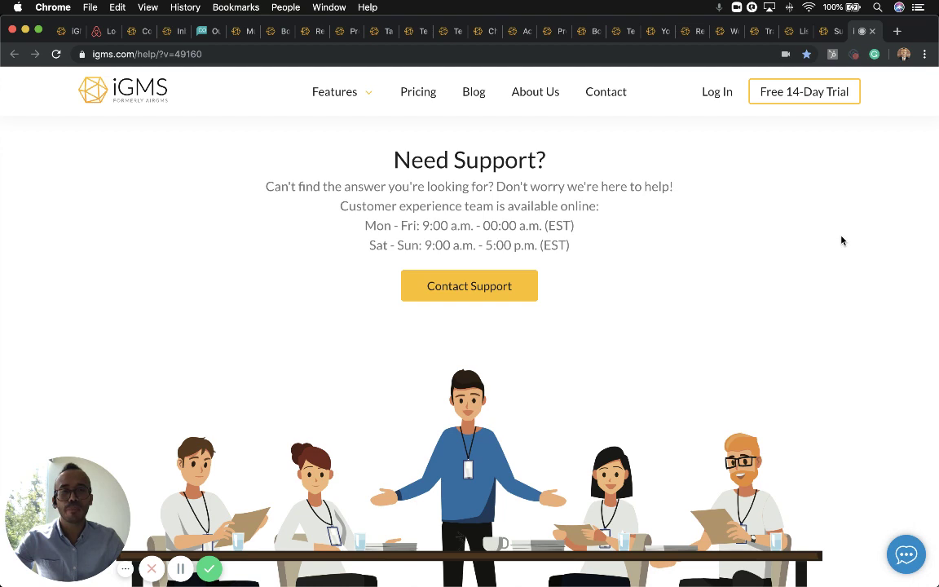